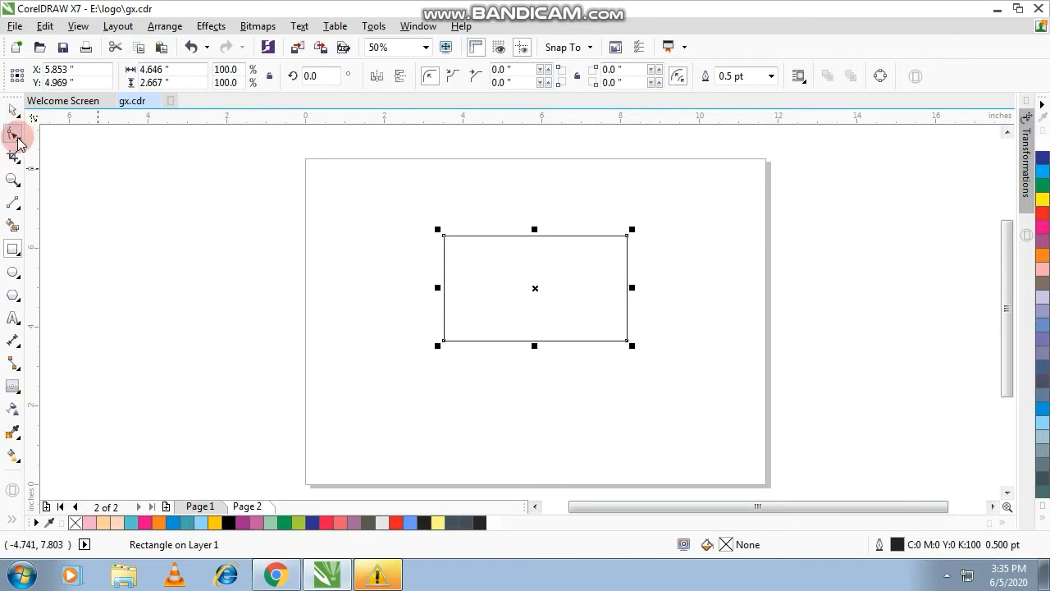
- Round the rectangle's upper-left, upper-right and lower-left corners to a radius of about 1.333 inches, excluding the lower-right corner
{"action": "left_click", "coordinate": [13, 134]}
{"action": "scroll", "coordinate": [460, 274], "scroll_direction": "up", "scroll_amount": 2}
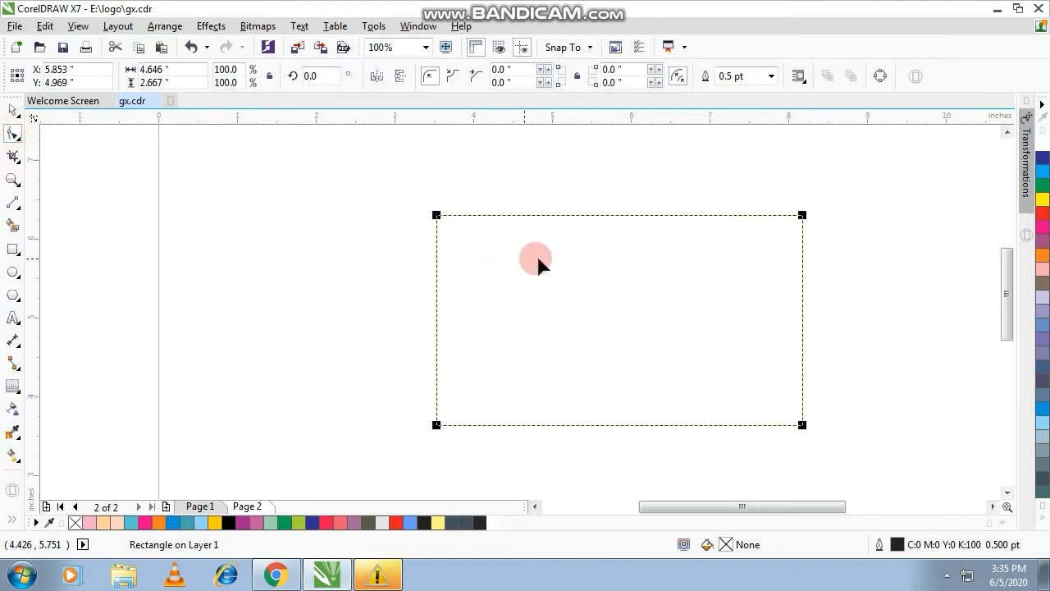
{"action": "left_click", "coordinate": [802, 216]}
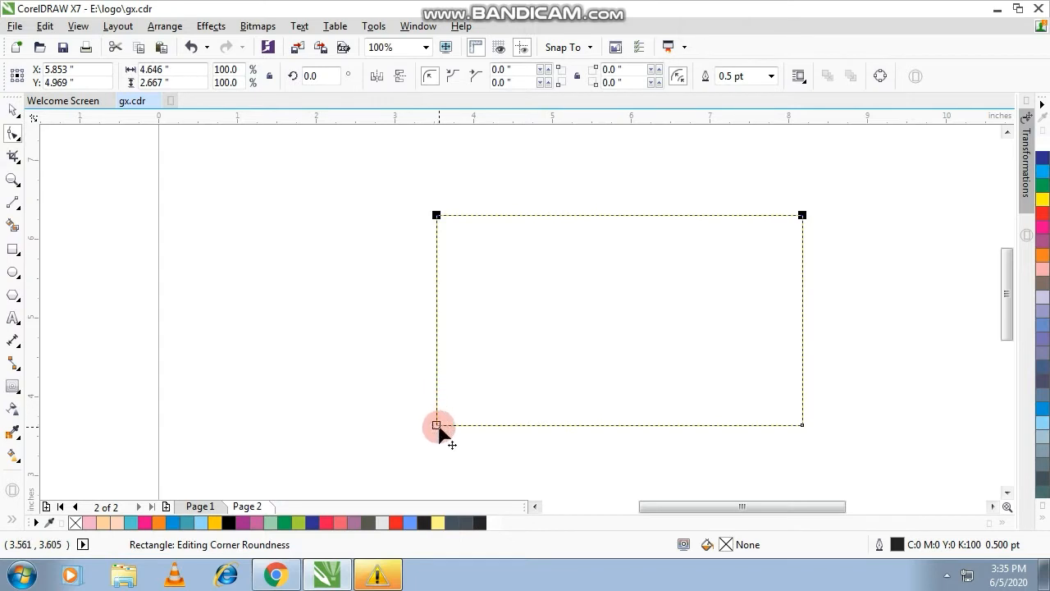
{"action": "left_click_drag", "start_coordinate": [438, 425], "coordinate": [590, 429]}
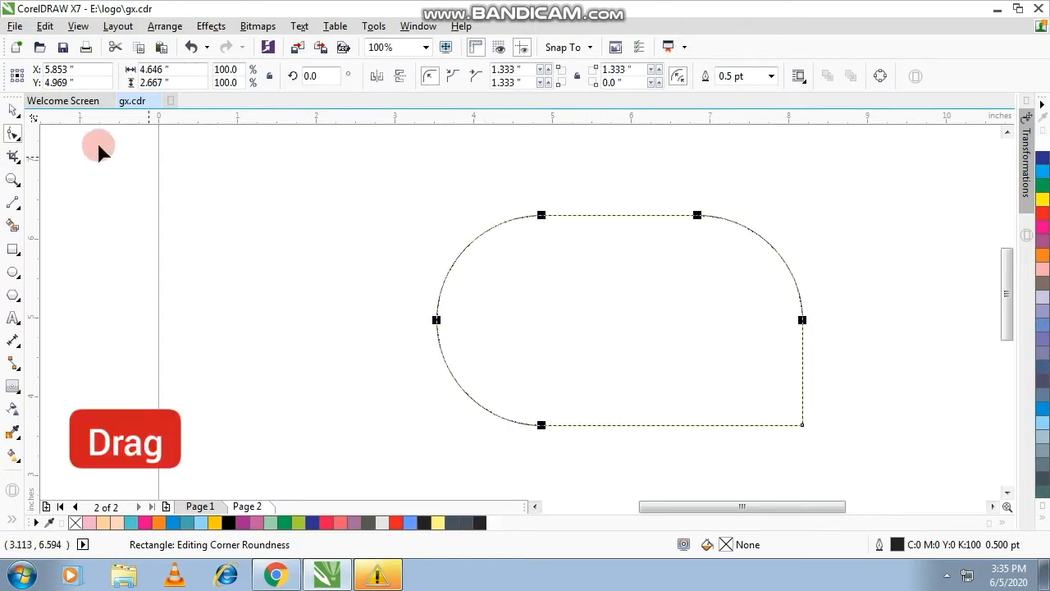
- Add a one-step inside contour to the rounded shape with an offset of about 0.302 inch
{"action": "left_click", "coordinate": [13, 109]}
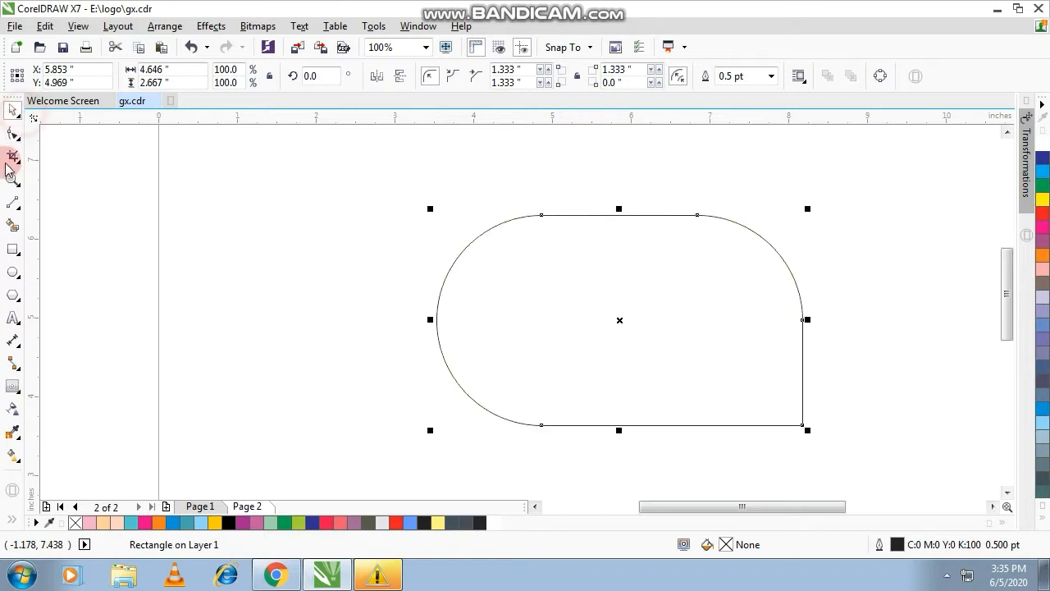
{"action": "left_click", "coordinate": [18, 398]}
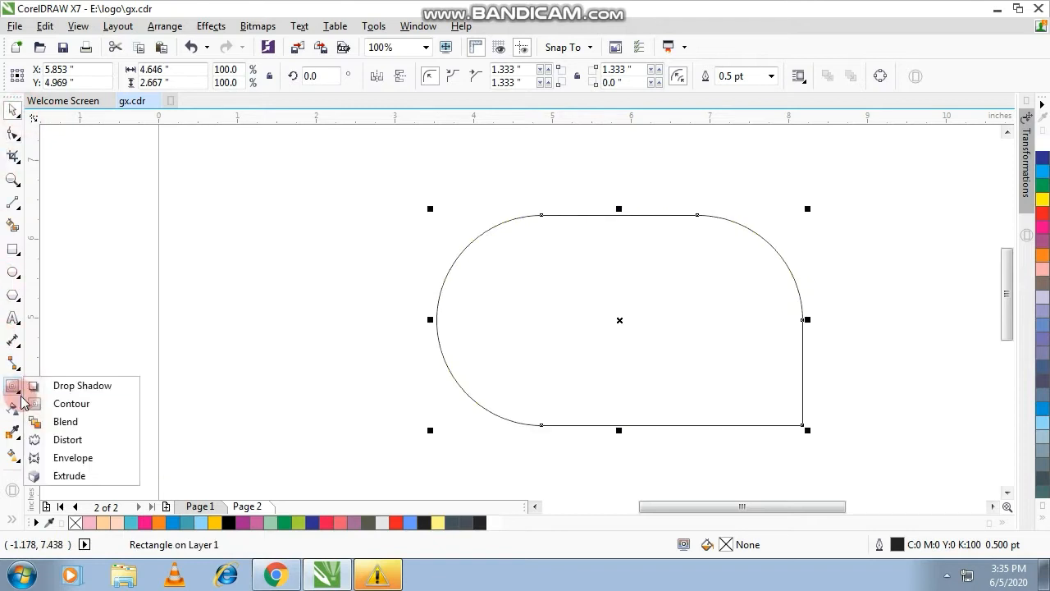
{"action": "left_click", "coordinate": [61, 405]}
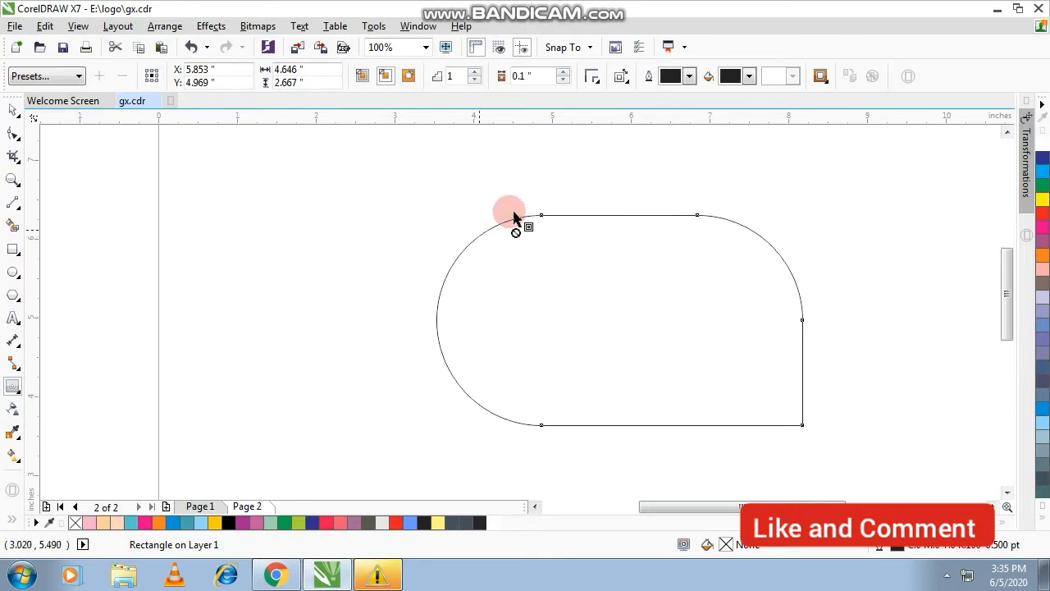
{"action": "left_click_drag", "start_coordinate": [542, 216], "coordinate": [547, 245]}
- Break the contour group apart into separate outer and inner shapes and clear the selection
{"action": "left_click", "coordinate": [14, 111]}
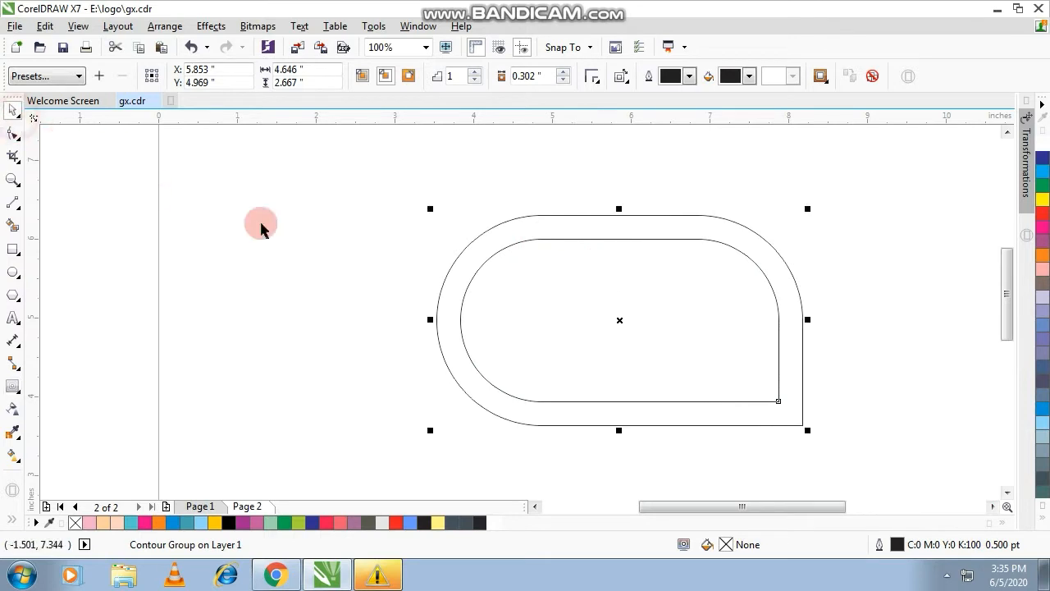
{"action": "right_click", "coordinate": [621, 320]}
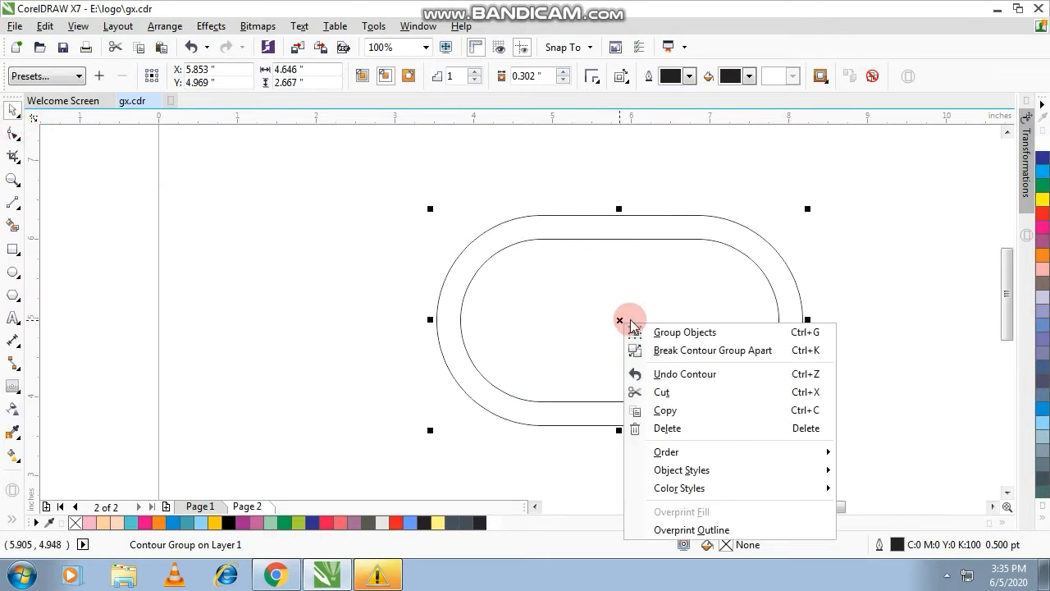
{"action": "left_click", "coordinate": [673, 351]}
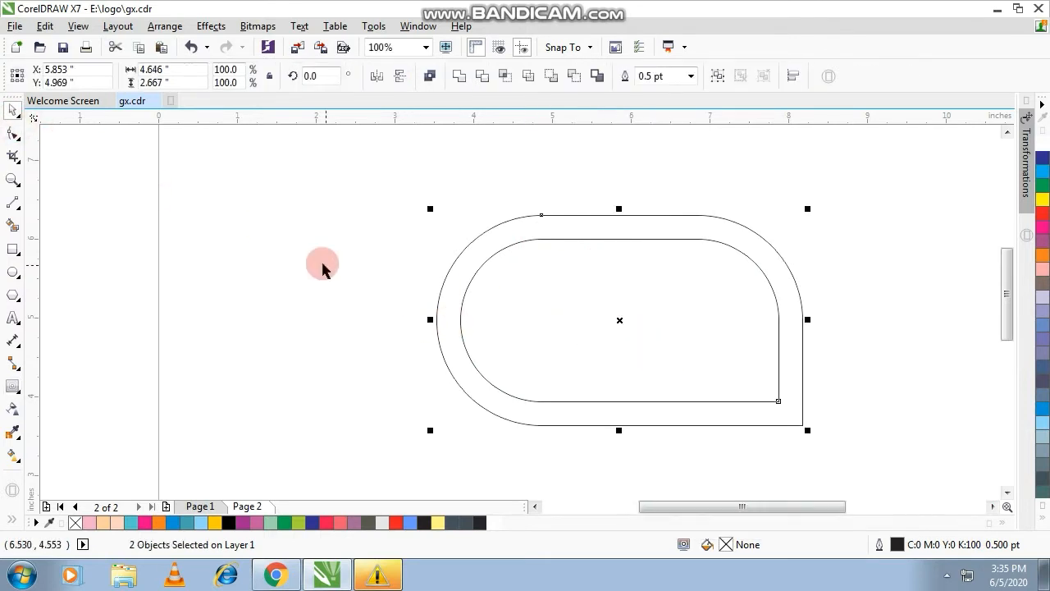
{"action": "left_click", "coordinate": [58, 260]}
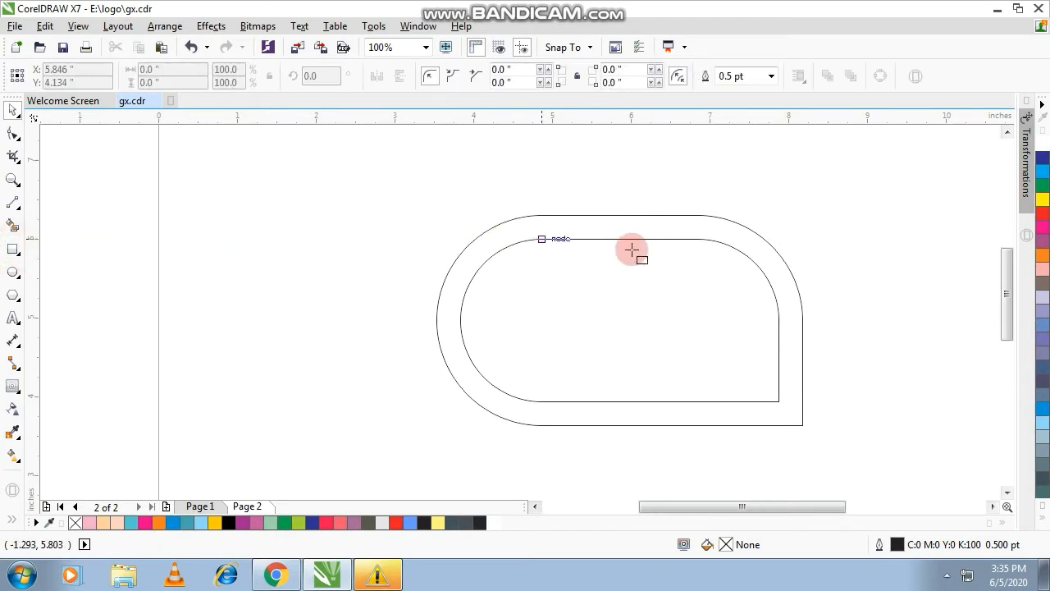
- Draw a narrow vertical rectangle about 0.375 by 1.615 inches, starting on the outer shape's top edge
{"action": "scroll", "coordinate": [630, 243], "scroll_direction": "up", "scroll_amount": 1}
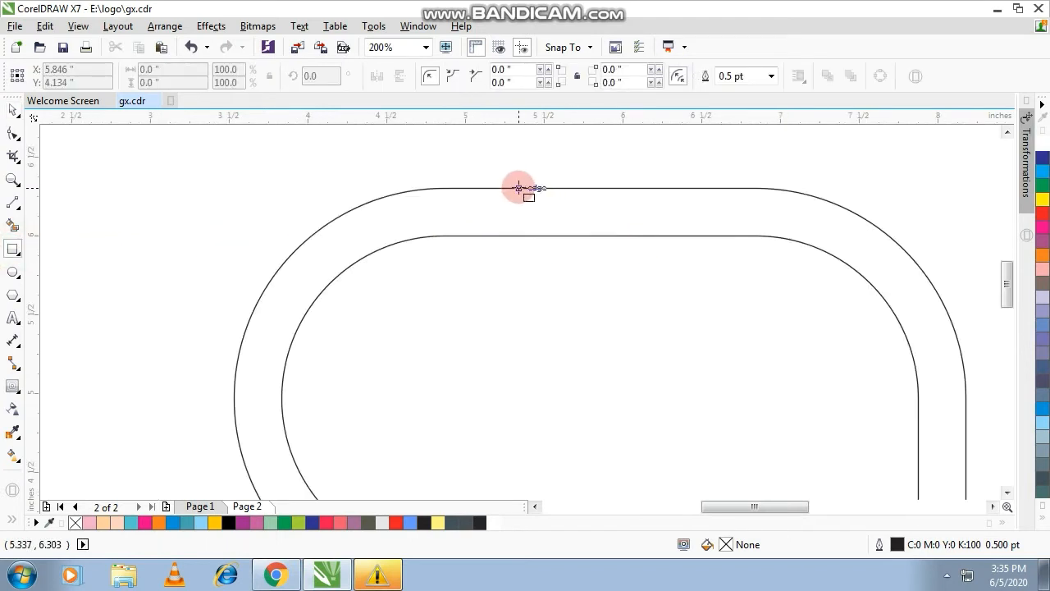
{"action": "left_click_drag", "start_coordinate": [518, 188], "coordinate": [579, 441]}
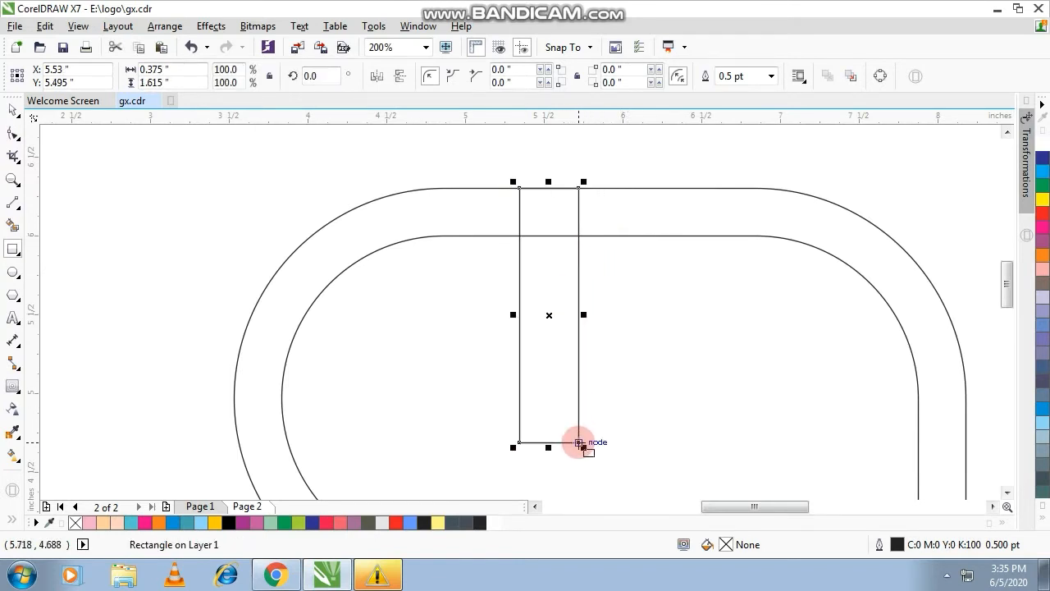
{"action": "scroll", "coordinate": [578, 441], "scroll_direction": "down", "scroll_amount": 1}
{"action": "scroll", "coordinate": [575, 438], "scroll_direction": "up", "scroll_amount": 2}
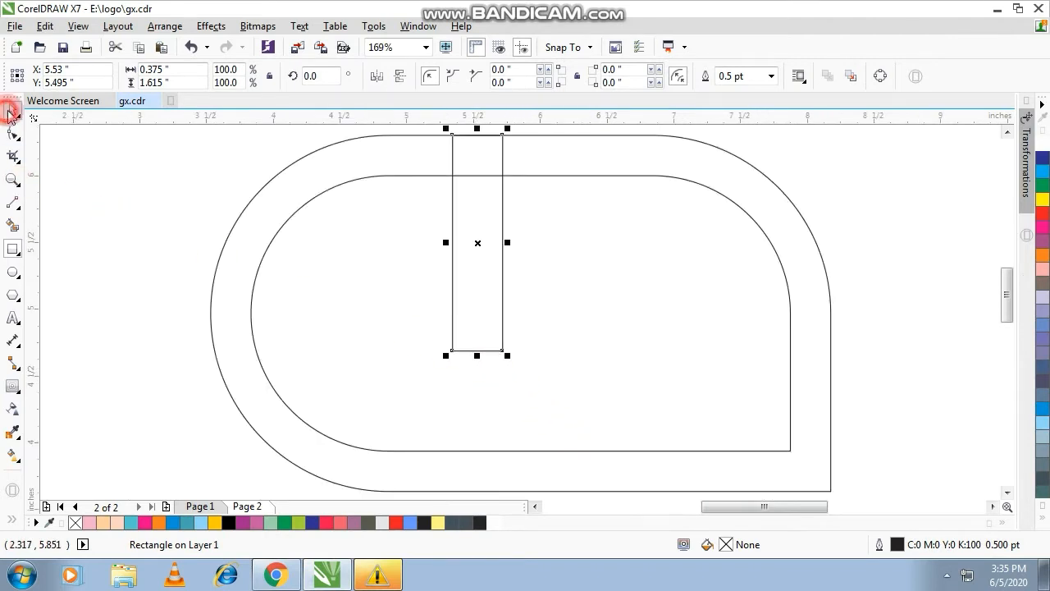
- Narrow the vertical bar to about 0.353 inch by moving its right side inward
{"action": "left_click", "coordinate": [8, 113]}
{"action": "scroll", "coordinate": [521, 199], "scroll_direction": "up", "scroll_amount": 2}
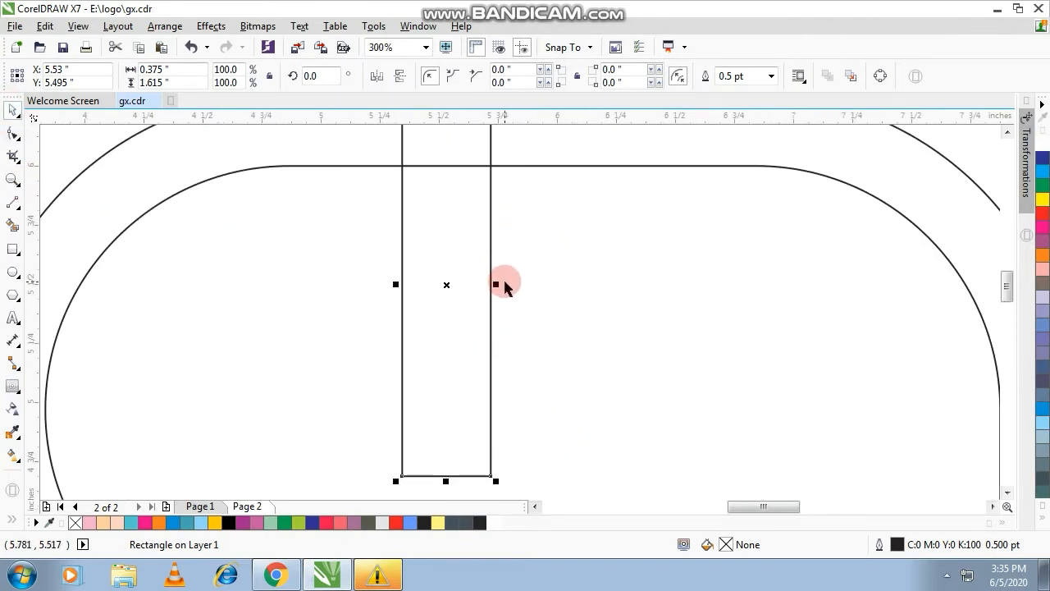
{"action": "scroll", "coordinate": [505, 287], "scroll_direction": "down", "scroll_amount": 2}
{"action": "scroll", "coordinate": [503, 284], "scroll_direction": "up", "scroll_amount": 5}
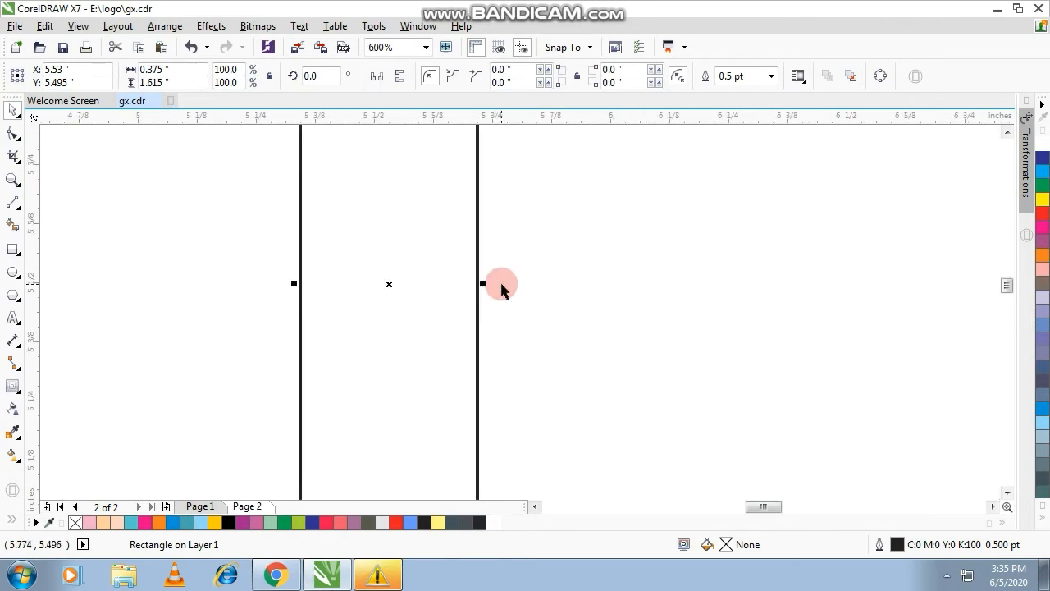
{"action": "left_click_drag", "start_coordinate": [484, 284], "coordinate": [474, 291]}
{"action": "scroll", "coordinate": [474, 290], "scroll_direction": "down", "scroll_amount": 3}
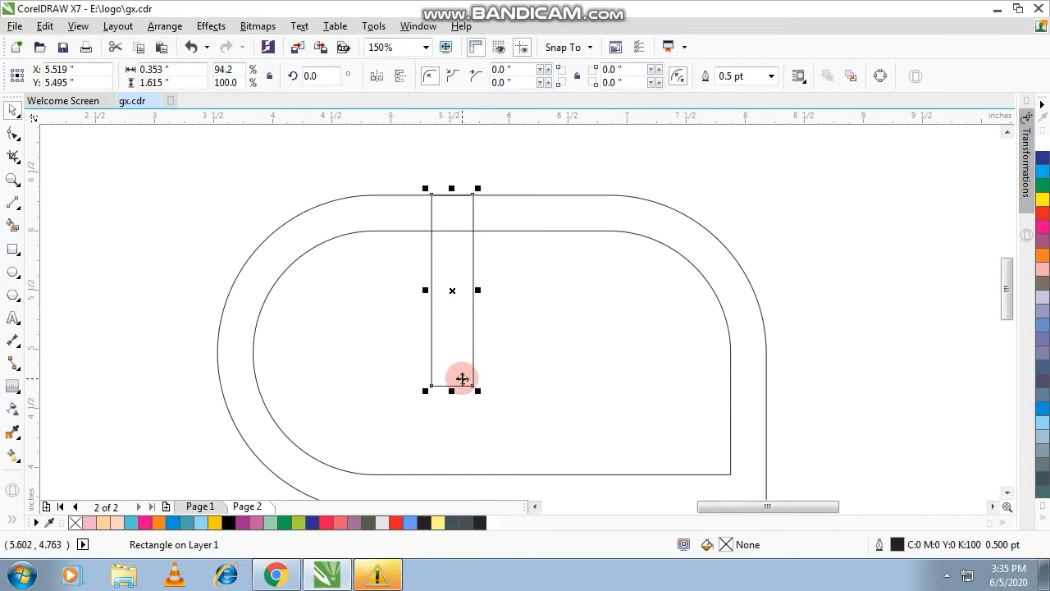
- Stretch the vertical bar downward to about 3.928 inches tall and narrow it to about 0.305 inch
{"action": "scroll", "coordinate": [463, 381], "scroll_direction": "down", "scroll_amount": 1}
{"action": "left_click_drag", "start_coordinate": [457, 383], "coordinate": [452, 491]}
{"action": "scroll", "coordinate": [476, 374], "scroll_direction": "up", "scroll_amount": 2}
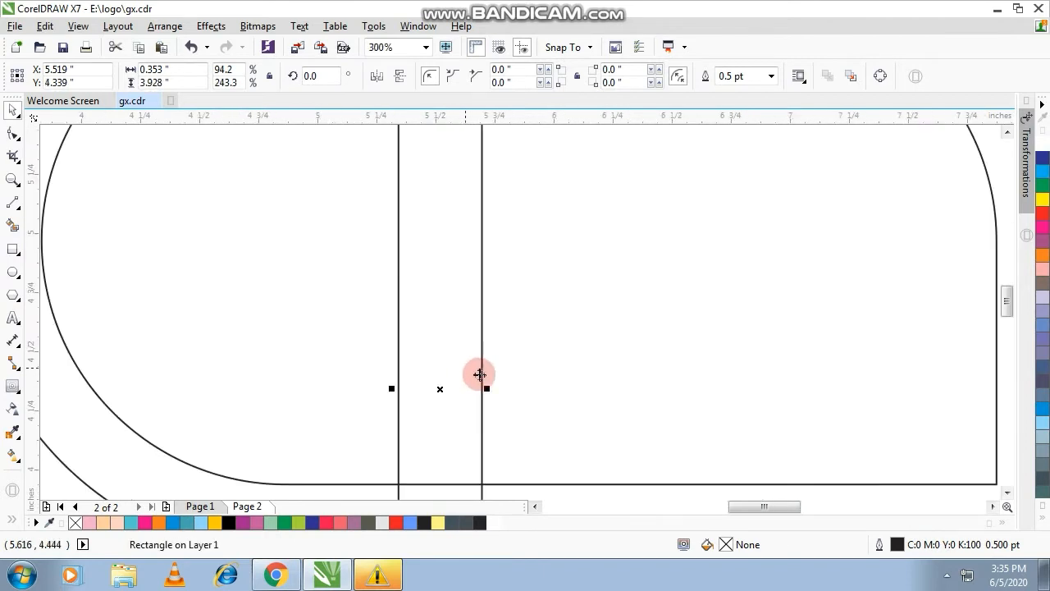
{"action": "left_click_drag", "start_coordinate": [491, 389], "coordinate": [481, 399]}
{"action": "scroll", "coordinate": [483, 400], "scroll_direction": "down", "scroll_amount": 2}
{"action": "left_click", "coordinate": [262, 350]}
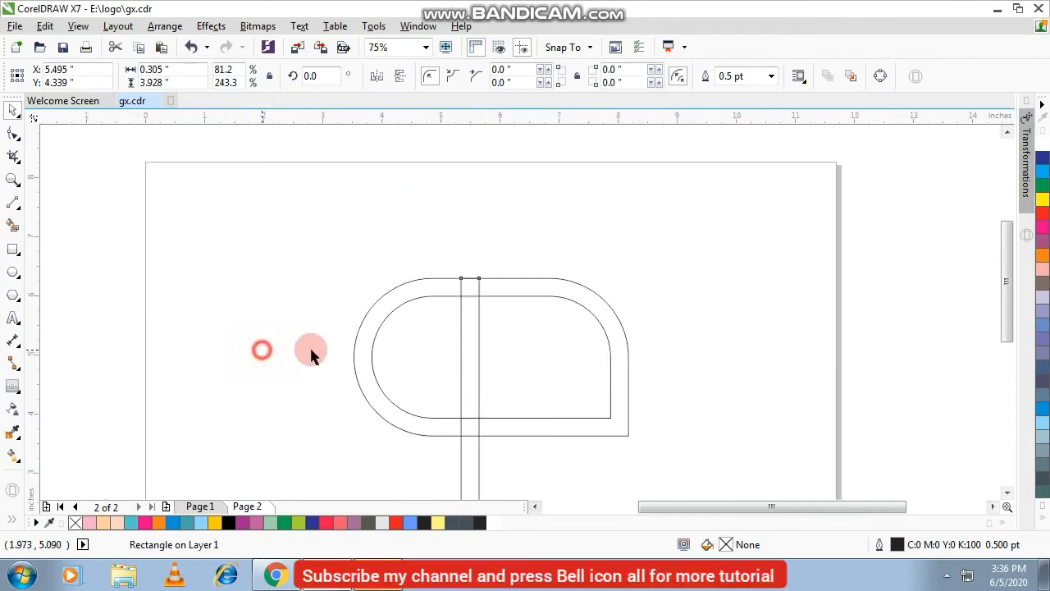
- Align the vertical bar with the inner rounded shape so that their centers share the same height
{"action": "left_click", "coordinate": [472, 363]}
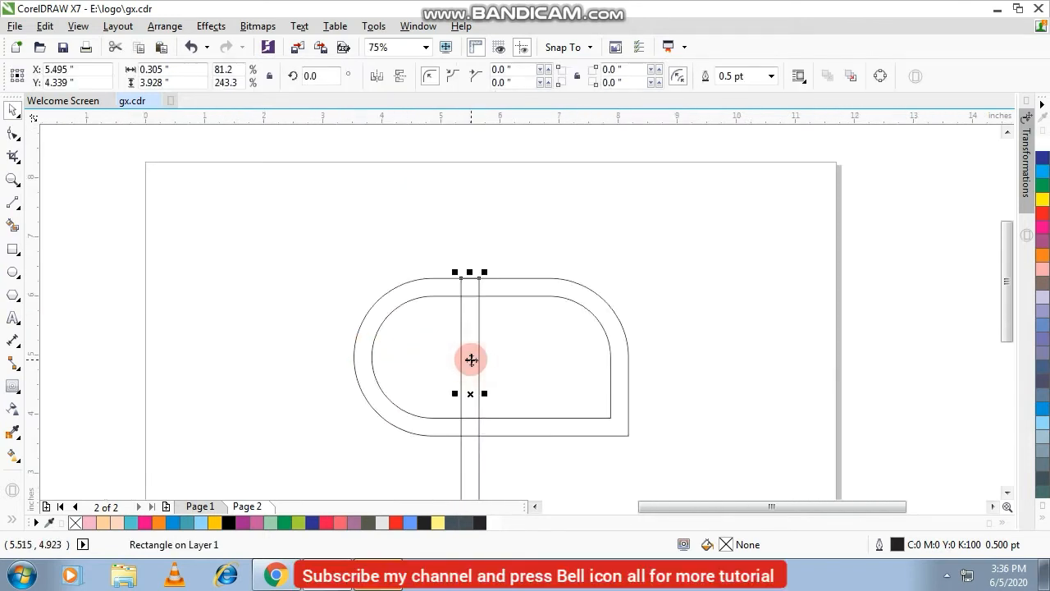
{"action": "scroll", "coordinate": [471, 360], "scroll_direction": "up", "scroll_amount": 2}
{"action": "left_click", "coordinate": [400, 294], "text": "shift"}
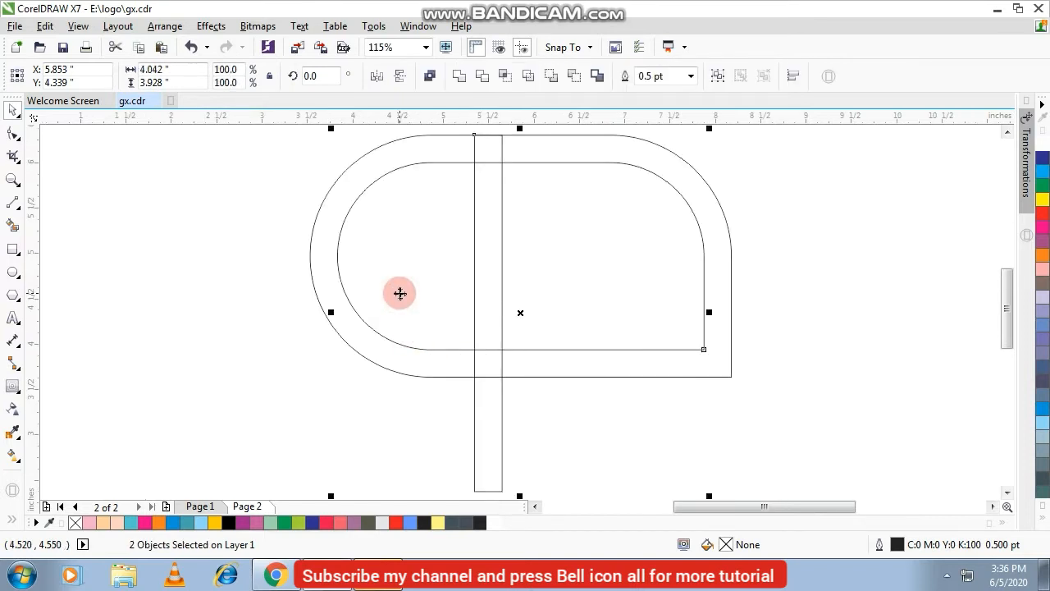
{"action": "scroll", "coordinate": [441, 309], "scroll_direction": "down", "scroll_amount": 3}
{"action": "left_click", "coordinate": [298, 288]}
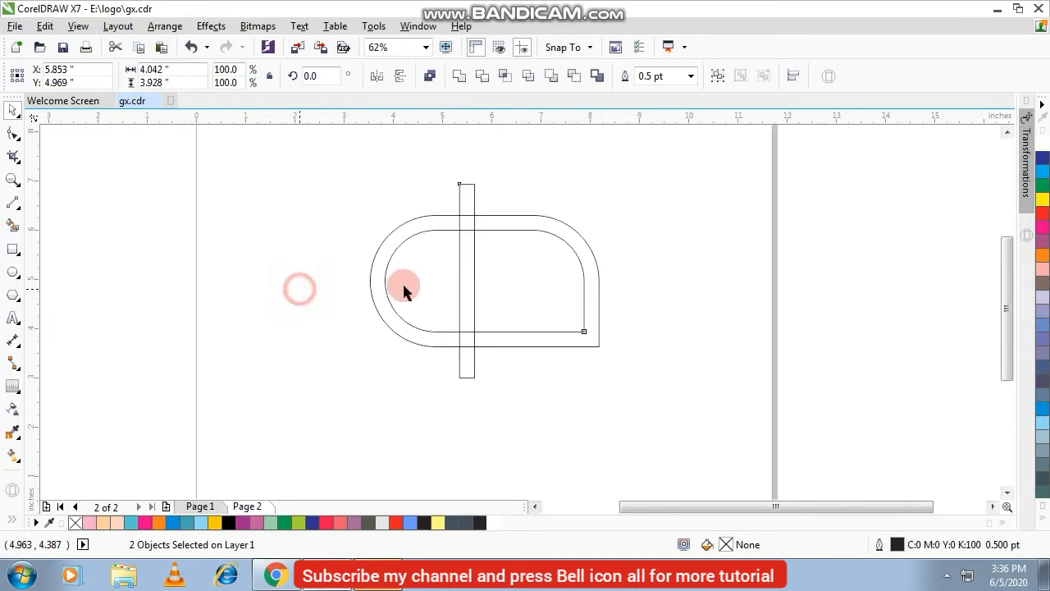
- Move the vertical bar right by about one bar width, to a horizontal center of about 5.795 inches
{"action": "scroll", "coordinate": [463, 238], "scroll_direction": "up", "scroll_amount": 2}
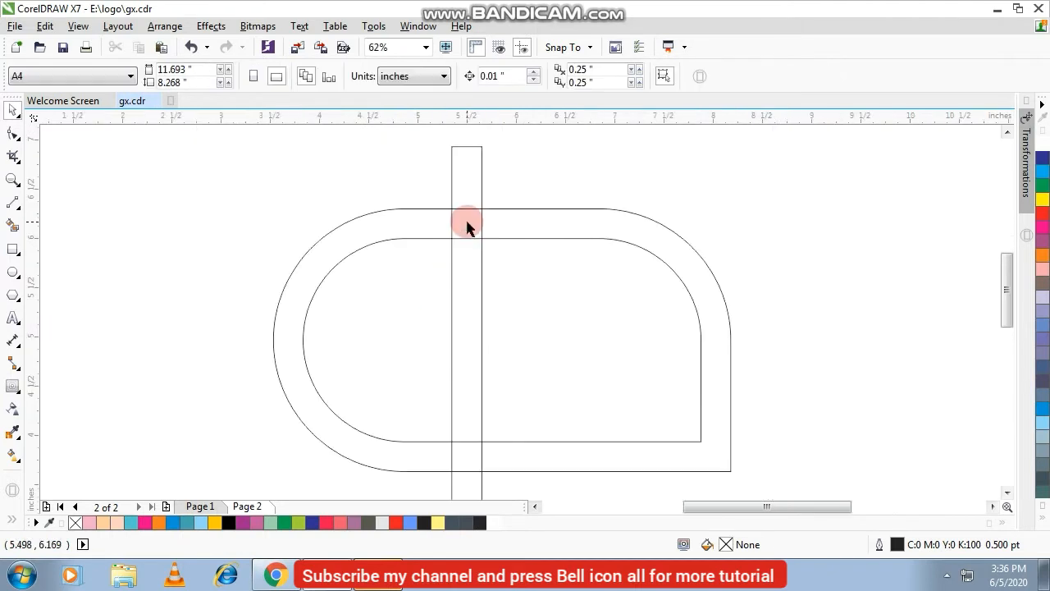
{"action": "left_click", "coordinate": [457, 307]}
{"action": "left_click_drag", "start_coordinate": [457, 307], "coordinate": [489, 300]}
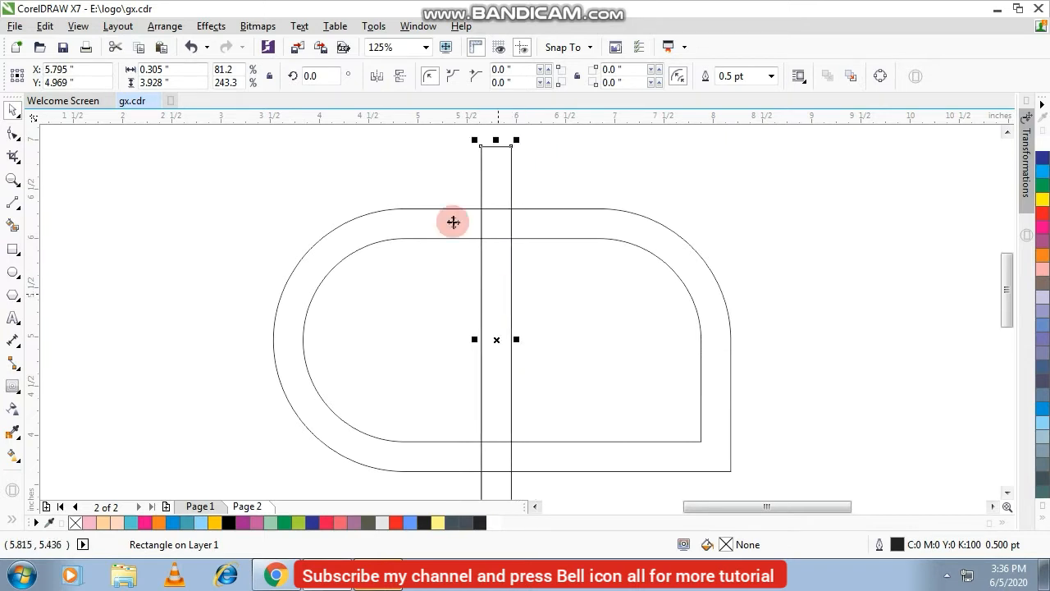
- Try mirroring the vertical bar horizontally
{"action": "left_click", "coordinate": [370, 78]}
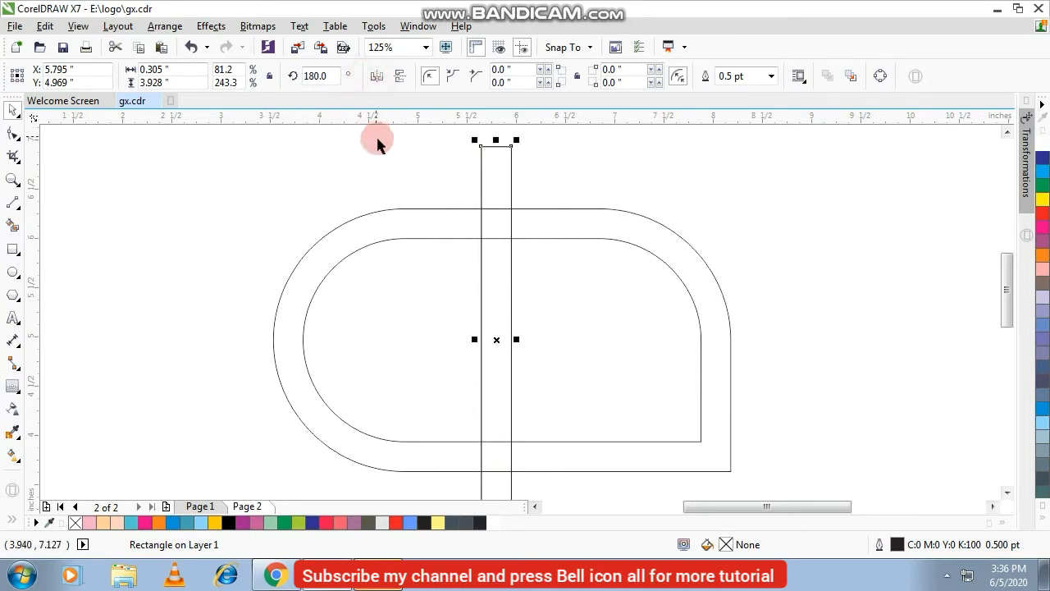
{"action": "left_click", "coordinate": [602, 197]}
{"action": "left_click", "coordinate": [474, 150]}
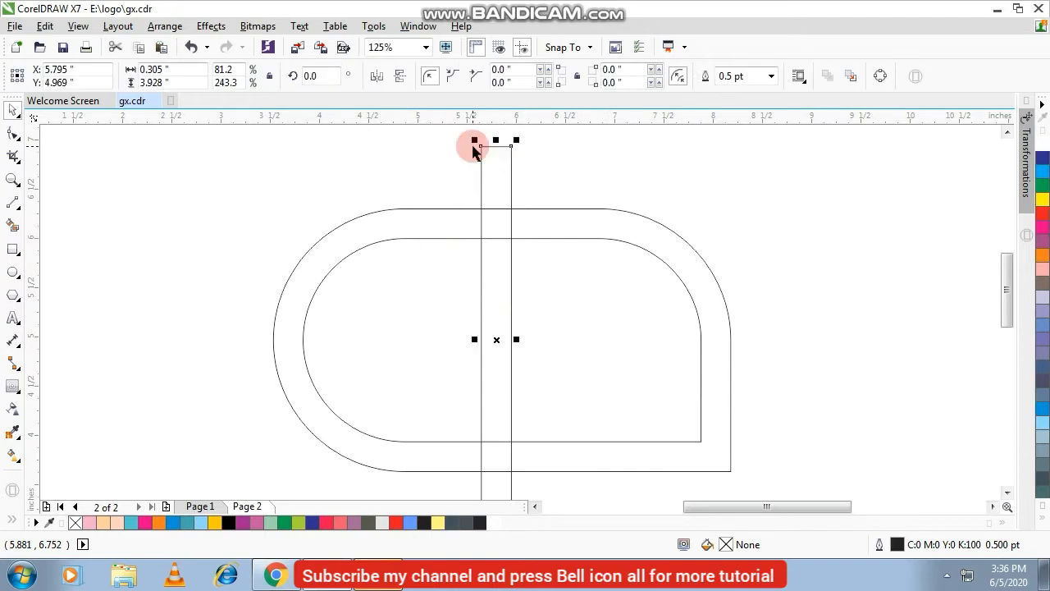
- Try rotating the vertical bar to 75 degrees, and undo the rotation
{"action": "left_click", "coordinate": [310, 75]}
{"action": "left_click", "coordinate": [225, 71]}
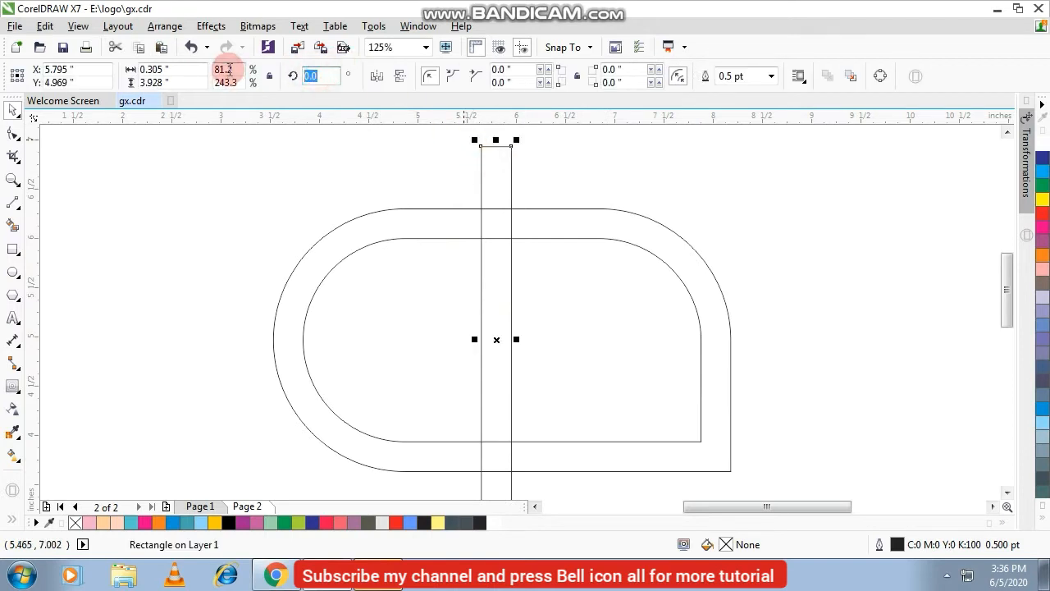
{"action": "type", "text": "75"}
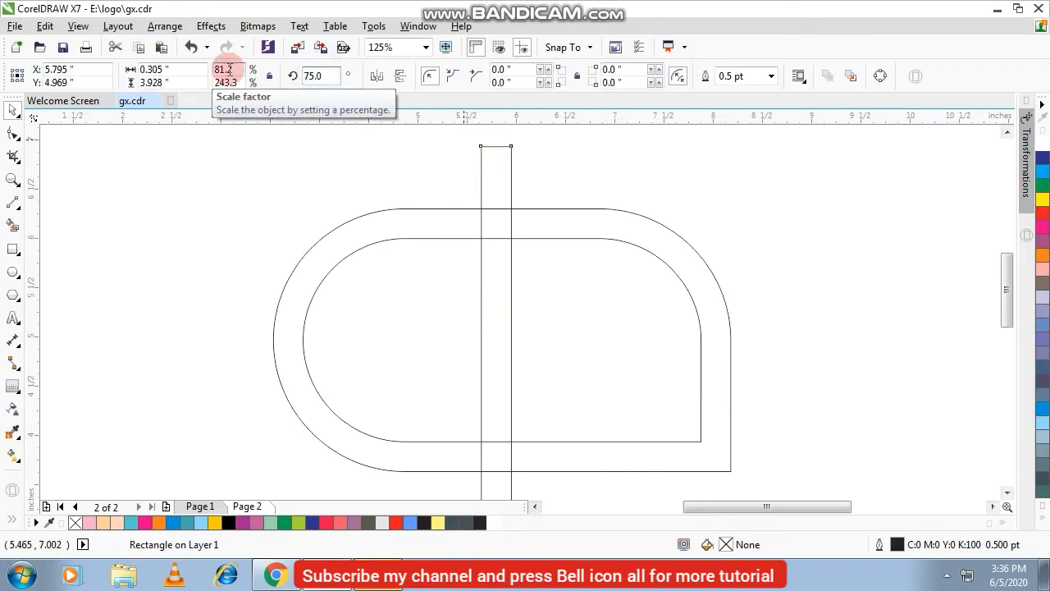
{"action": "key", "text": "Return"}
{"action": "key", "text": "ctrl+z"}
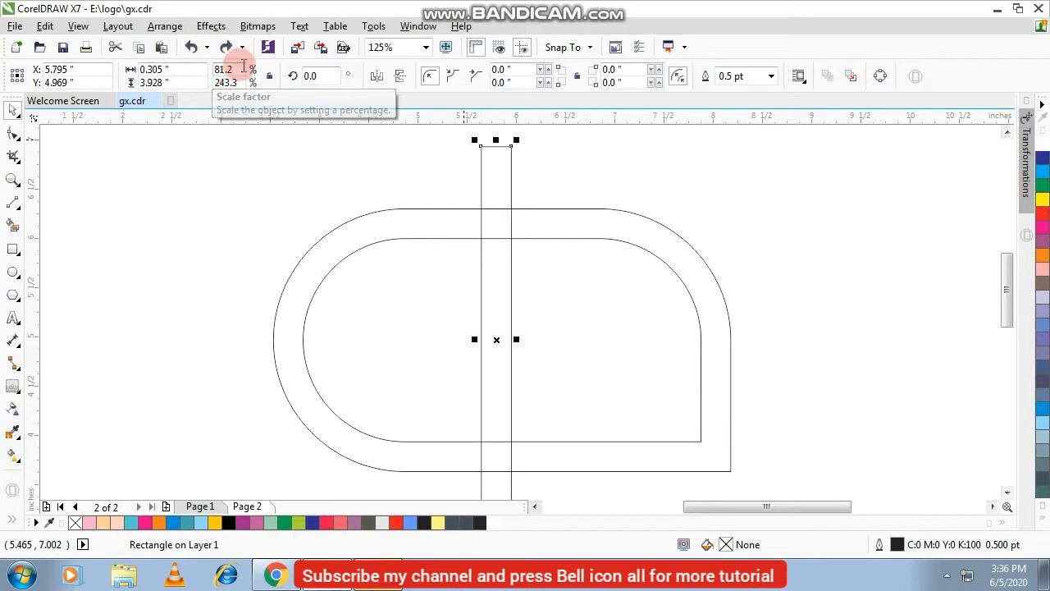
- Try rotating the vertical bar to 45 degrees, and undo the rotation
{"action": "left_click", "coordinate": [320, 75]}
{"action": "type", "text": "4"}
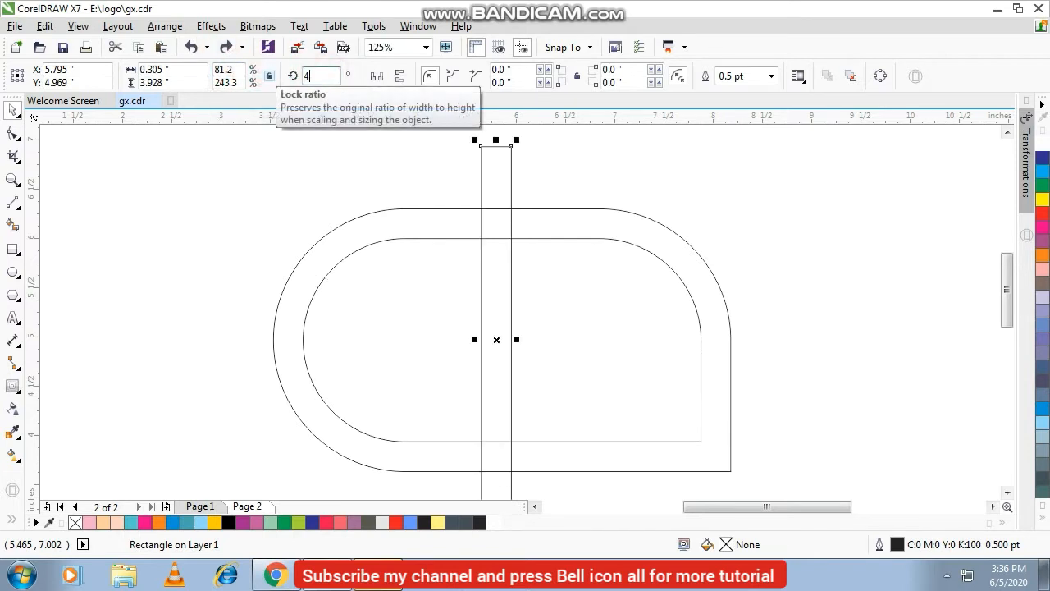
{"action": "type", "text": "5"}
{"action": "key", "text": "Return"}
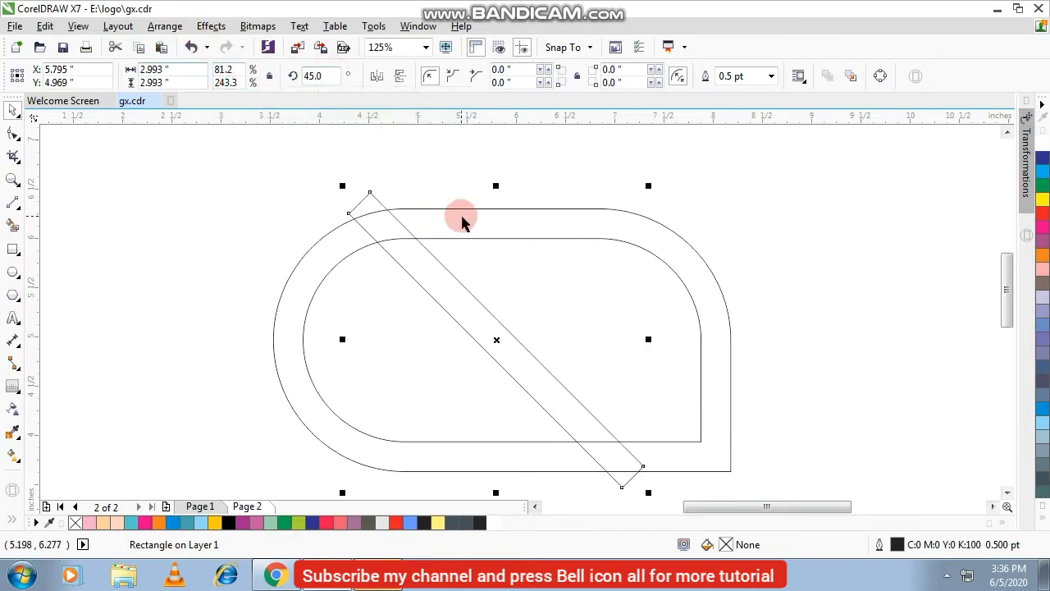
{"action": "key", "text": "ctrl+z"}
- Tilt the bar clockwise about its center to a rotation angle of about 335.3 degrees
{"action": "left_click", "coordinate": [497, 178]}
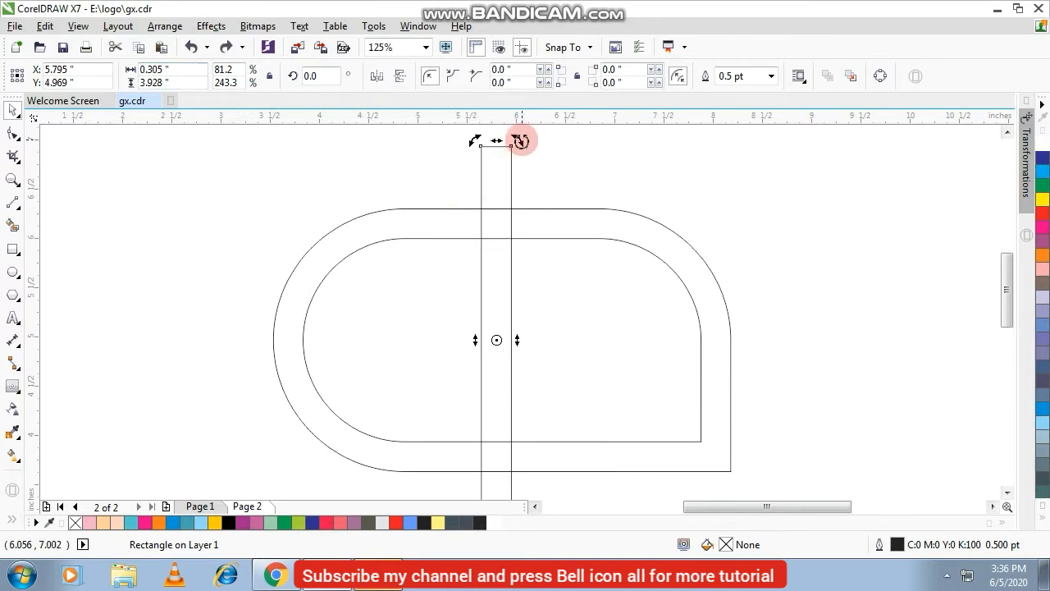
{"action": "left_click_drag", "start_coordinate": [519, 139], "coordinate": [591, 172]}
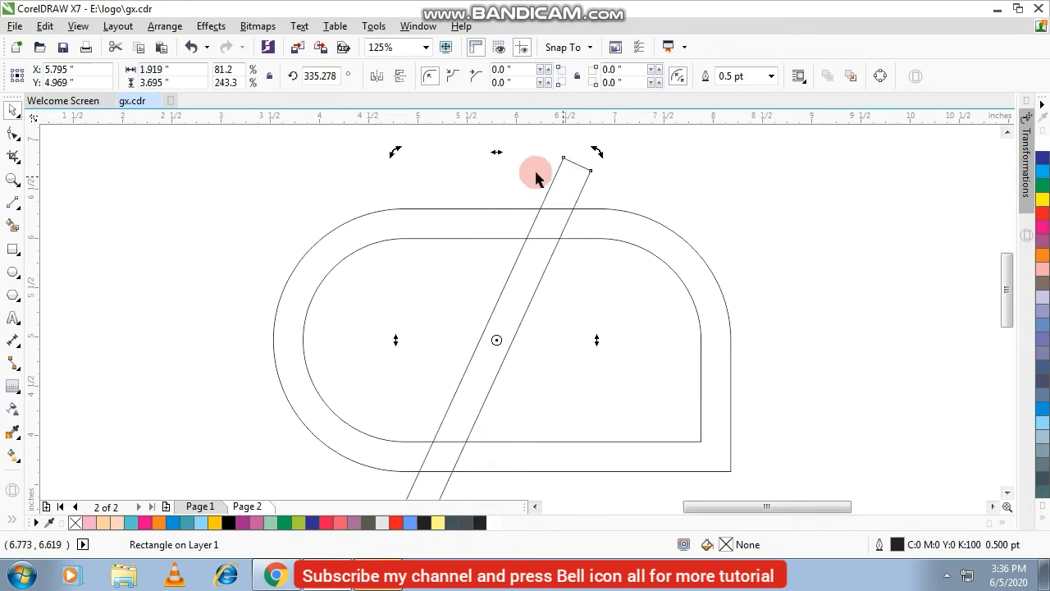
{"action": "left_click", "coordinate": [281, 166]}
- Duplicate the tilted bar in place and mirror the copy horizontally to form an X across the rounded shapes
{"action": "left_click", "coordinate": [587, 177]}
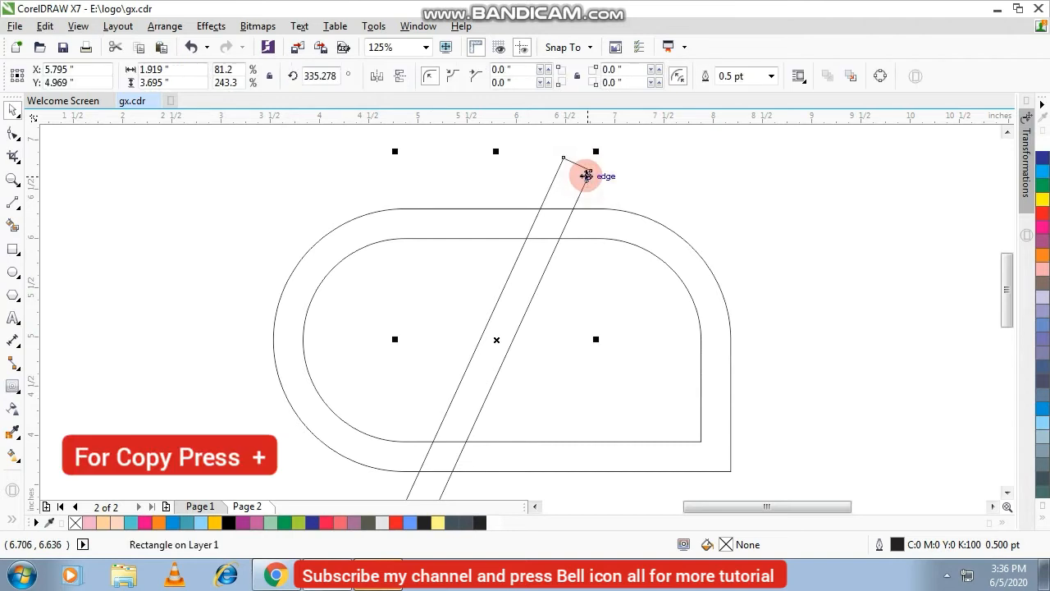
{"action": "key", "text": "plus"}
{"action": "left_click", "coordinate": [375, 76]}
{"action": "scroll", "coordinate": [453, 162], "scroll_direction": "down", "scroll_amount": 1}
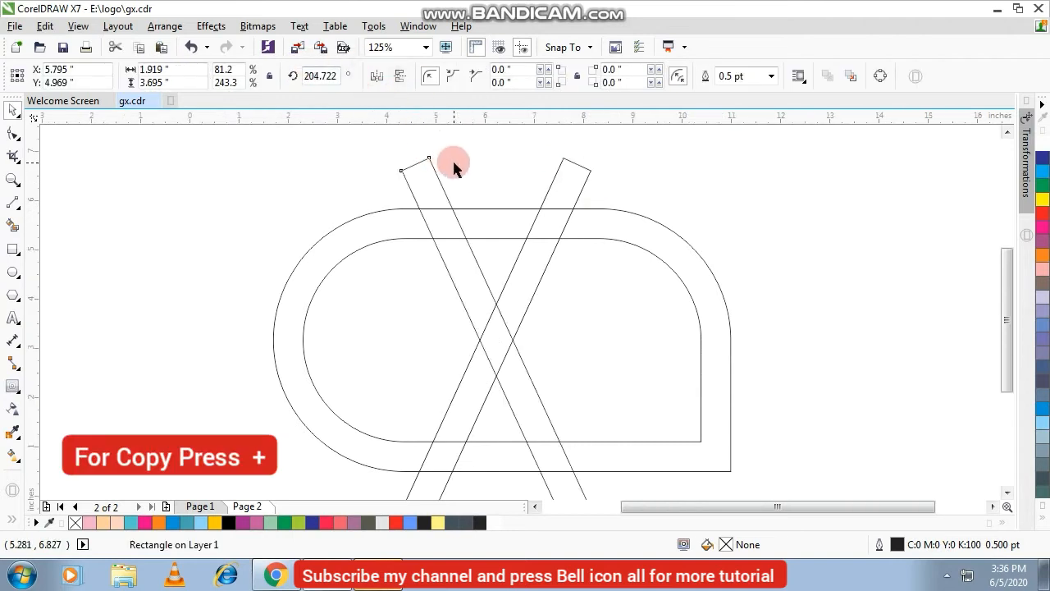
{"action": "left_click", "coordinate": [253, 283]}
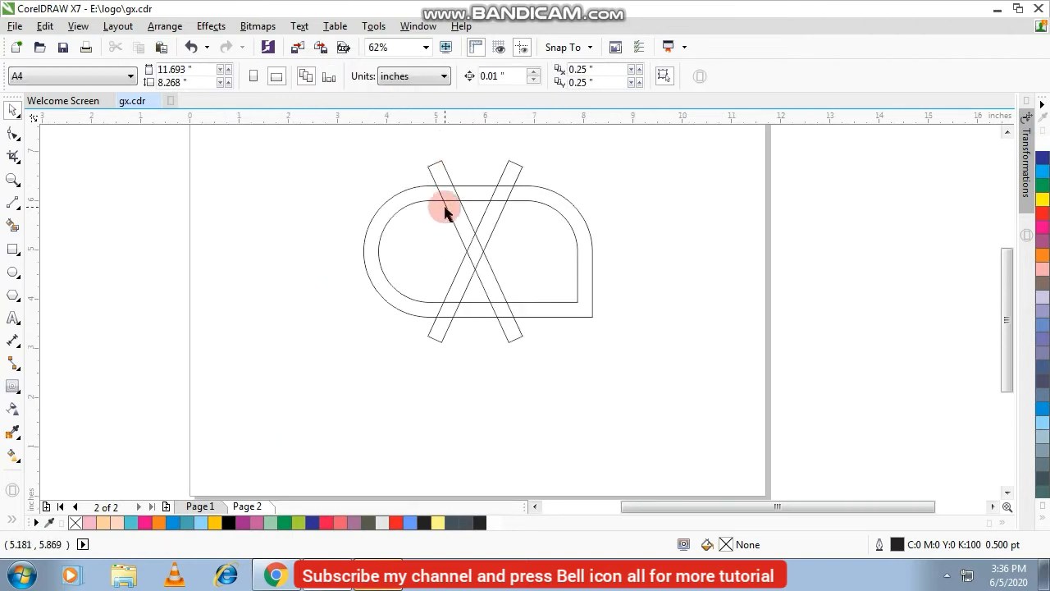
- Copy the bar that leans left to the empty area left of the rounded shapes and set the copy's rotation to 90 degrees
{"action": "scroll", "coordinate": [459, 236], "scroll_direction": "up", "scroll_amount": 1}
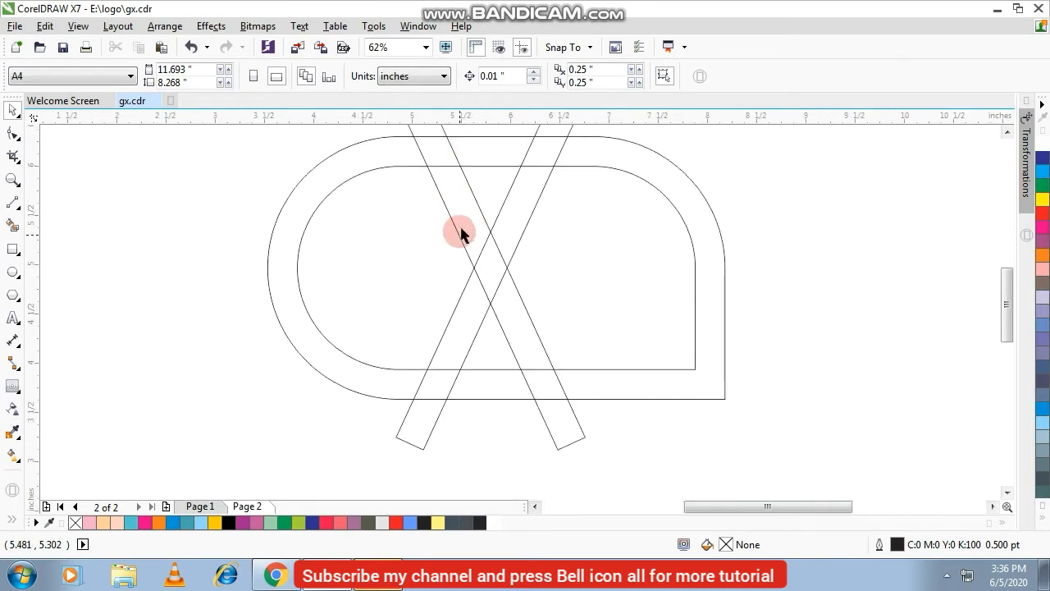
{"action": "left_click", "coordinate": [464, 229]}
{"action": "scroll", "coordinate": [464, 224], "scroll_direction": "down", "scroll_amount": 1}
{"action": "left_click_drag", "start_coordinate": [464, 223], "coordinate": [317, 272]}
{"action": "left_click", "coordinate": [319, 77]}
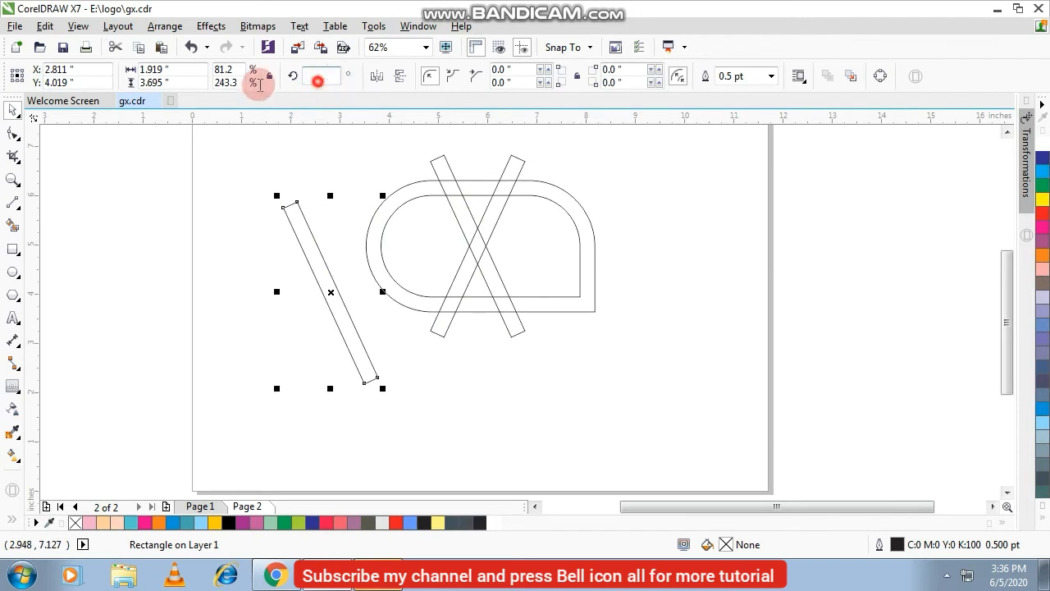
{"action": "type", "text": "0"}
{"action": "key", "text": "Return"}
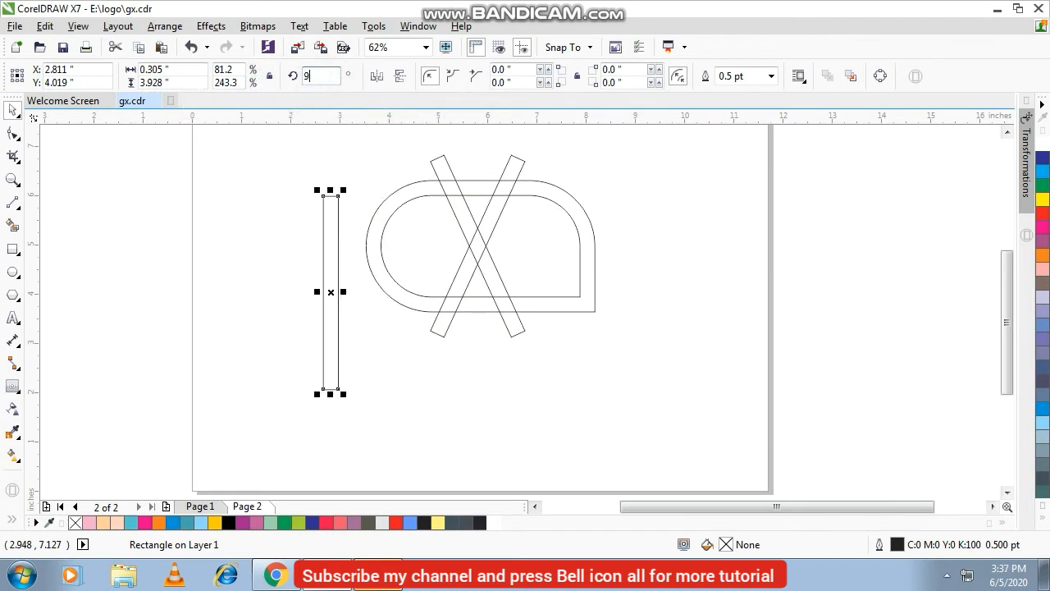
{"action": "key", "text": "Return"}
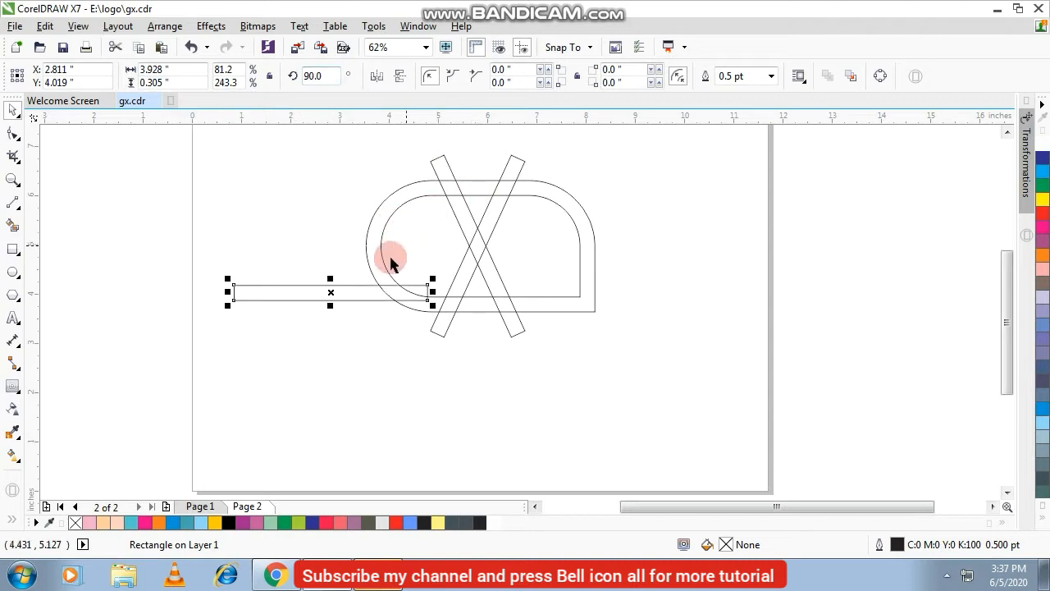
- Move the horizontal bar over the X just below its crossing and shorten it from its left end to about 2.09 inches
{"action": "scroll", "coordinate": [379, 279], "scroll_direction": "up", "scroll_amount": 2}
{"action": "left_click_drag", "start_coordinate": [350, 316], "coordinate": [556, 250]}
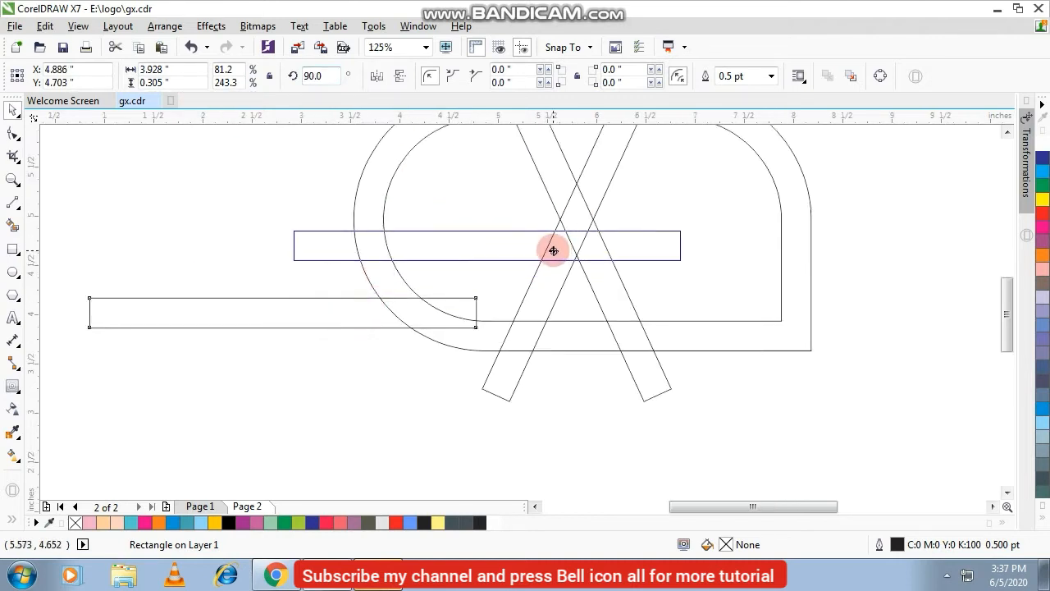
{"action": "left_click_drag", "start_coordinate": [556, 250], "coordinate": [555, 250]}
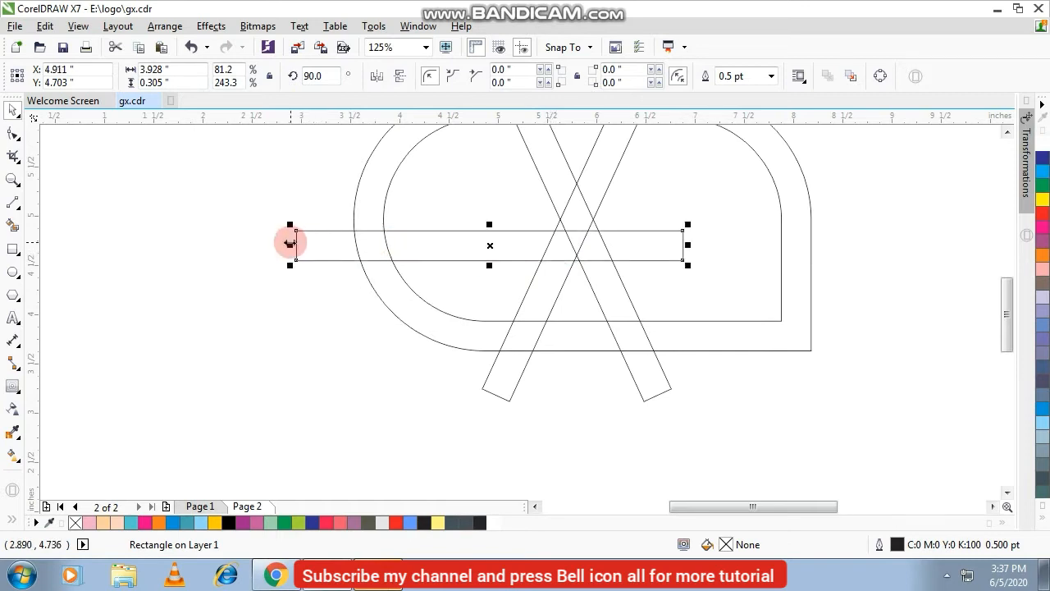
{"action": "left_click_drag", "start_coordinate": [297, 245], "coordinate": [476, 255]}
{"action": "left_click", "coordinate": [268, 260]}
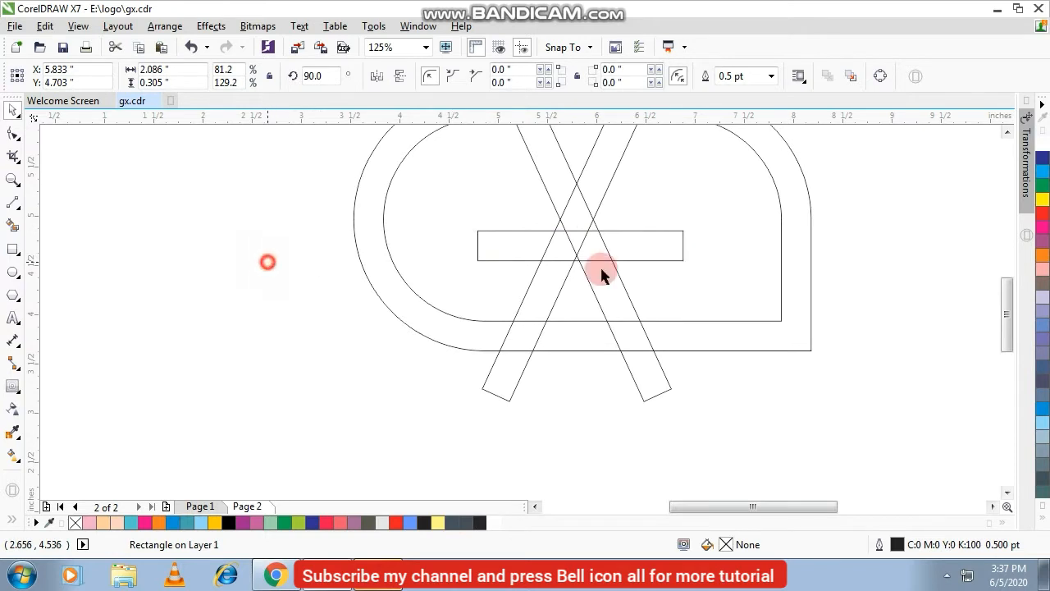
- Try moving the short horizontal bar upward, and undo the move
{"action": "left_click_drag", "start_coordinate": [612, 243], "coordinate": [620, 206]}
{"action": "key", "text": "ctrl+z"}
{"action": "left_click", "coordinate": [265, 301]}
{"action": "scroll", "coordinate": [570, 266], "scroll_direction": "down", "scroll_amount": 1}
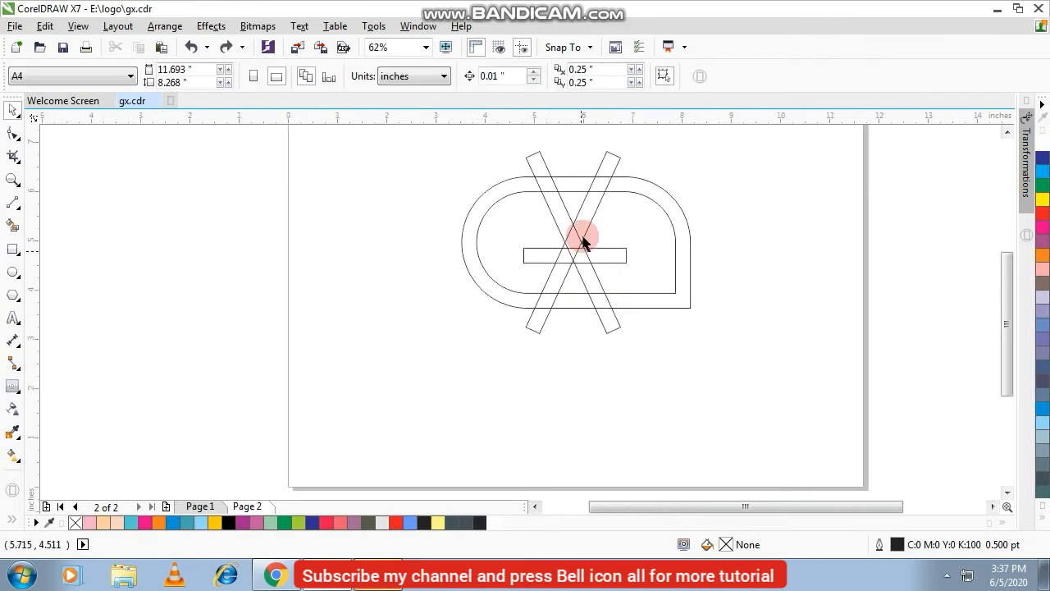
- Smart Fill the G regions in blue #6699FF: the left rounded band, the lower-left diagonal and the left part of the horizontal bar
{"action": "left_click", "coordinate": [11, 225]}
{"action": "left_click", "coordinate": [476, 215]}
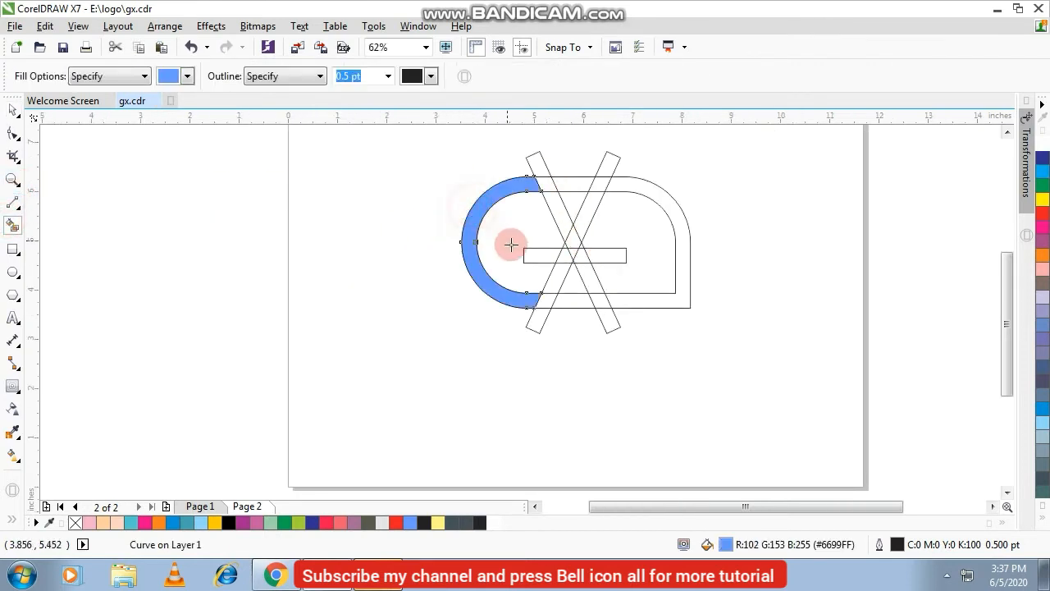
{"action": "scroll", "coordinate": [515, 245], "scroll_direction": "up", "scroll_amount": 1}
{"action": "left_click", "coordinate": [589, 302]}
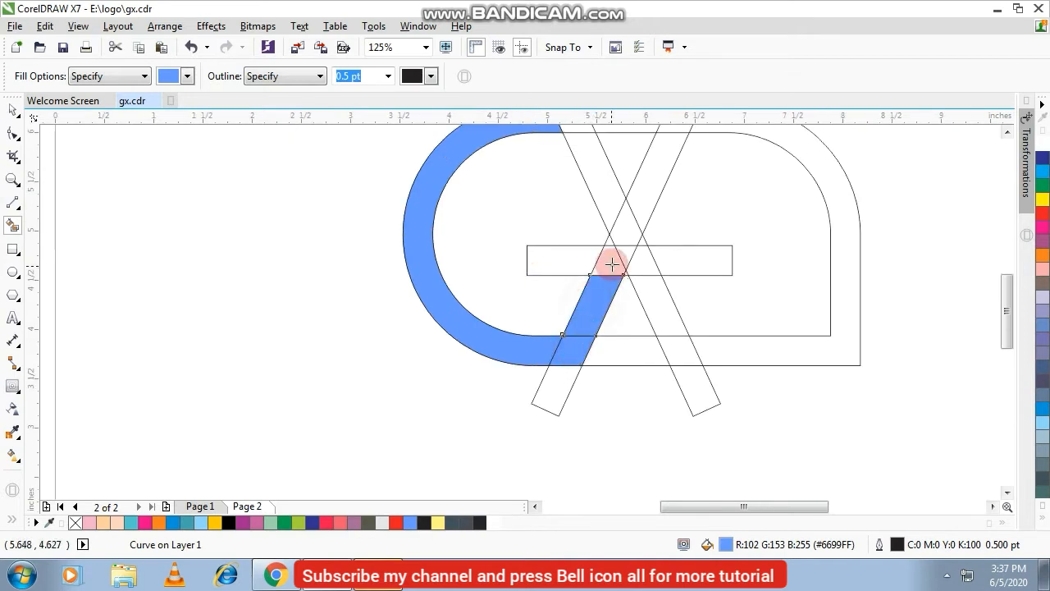
{"action": "left_click", "coordinate": [613, 263]}
{"action": "left_click", "coordinate": [563, 253]}
{"action": "scroll", "coordinate": [636, 263], "scroll_direction": "up", "scroll_amount": 1}
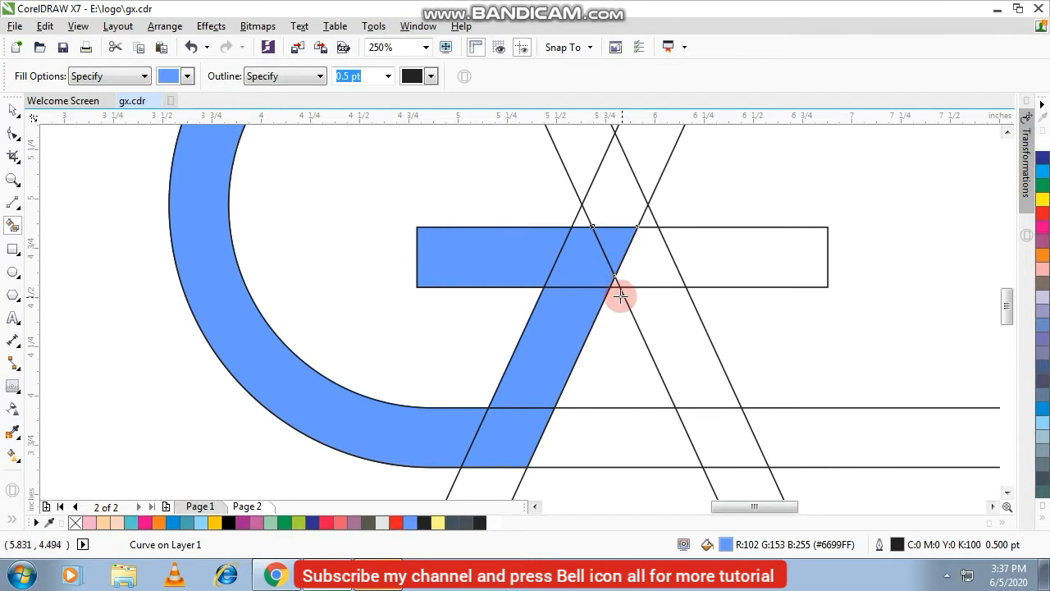
{"action": "scroll", "coordinate": [622, 246], "scroll_direction": "down", "scroll_amount": 1}
- Select all the blue pieces of the G and weld them into a single curve
{"action": "left_click", "coordinate": [13, 110]}
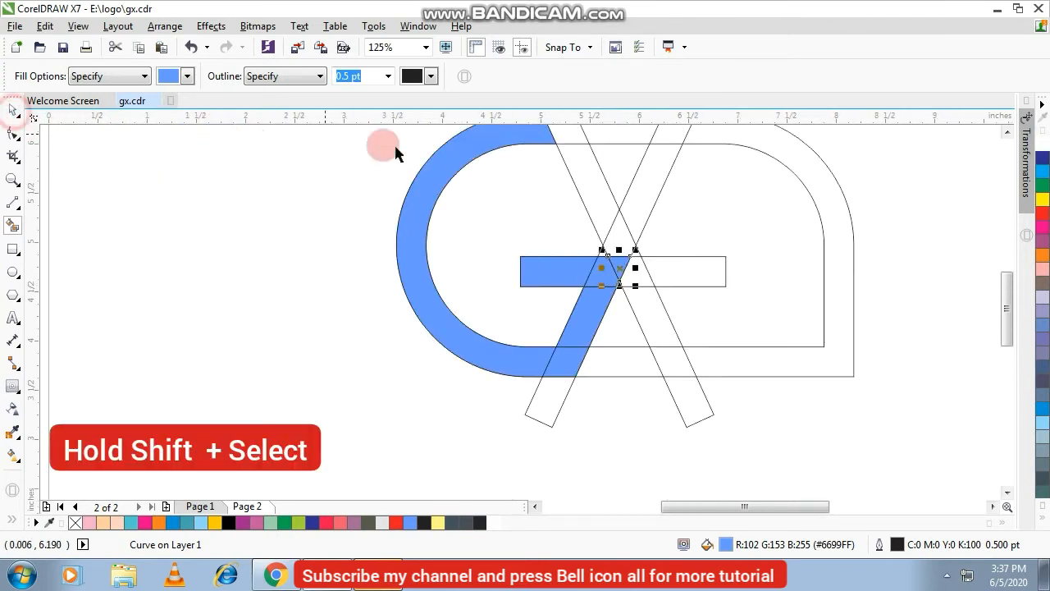
{"action": "left_click", "coordinate": [457, 159]}
{"action": "scroll", "coordinate": [586, 270], "scroll_direction": "up", "scroll_amount": 1}
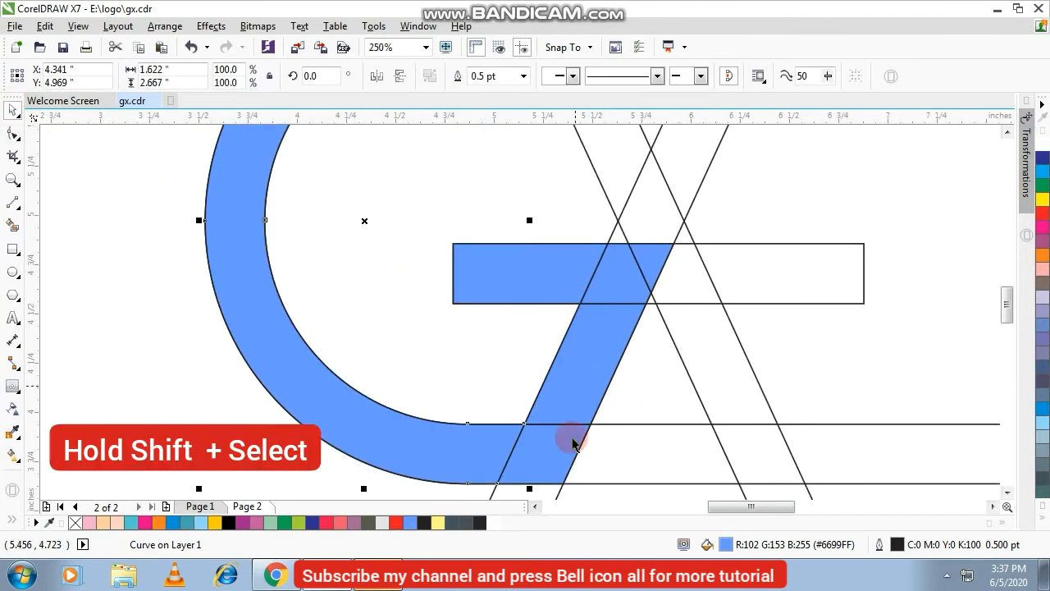
{"action": "left_click", "coordinate": [554, 456], "text": "shift"}
{"action": "left_click", "coordinate": [605, 355], "text": "shift"}
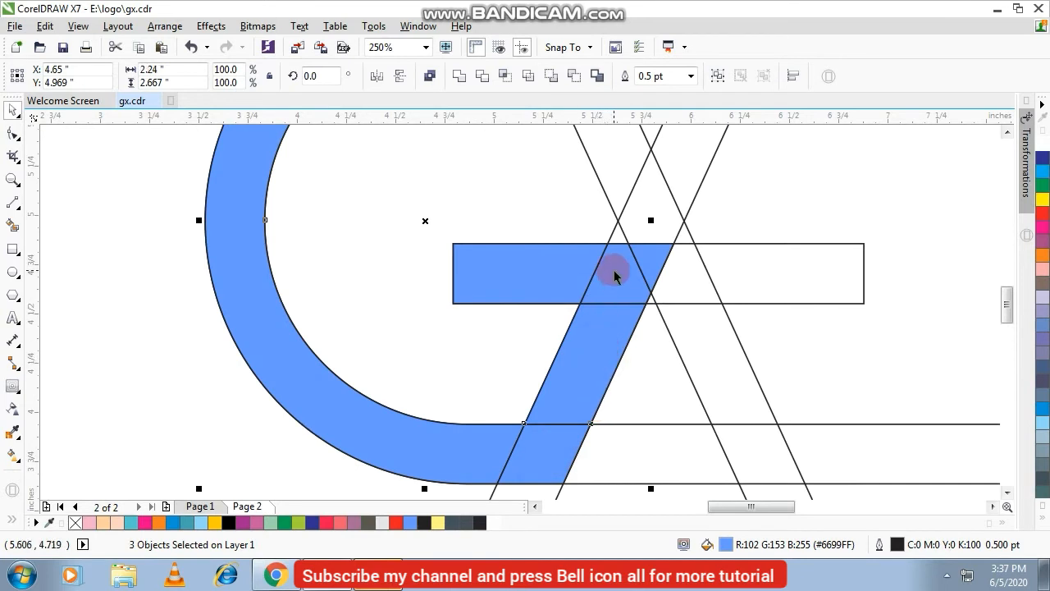
{"action": "left_click", "coordinate": [614, 270], "text": "shift"}
{"action": "left_click", "coordinate": [651, 254], "text": "shift"}
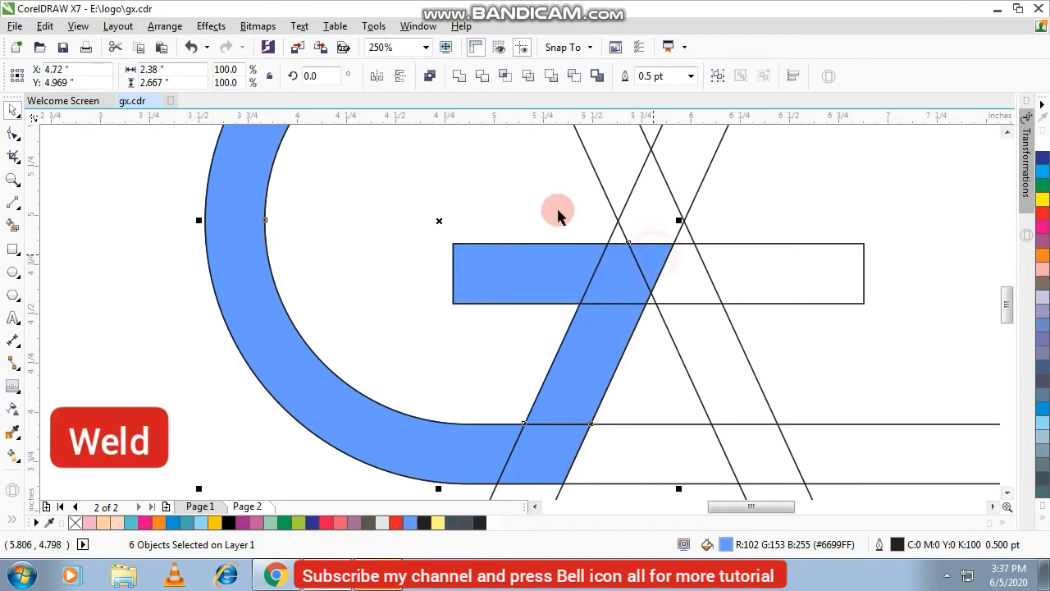
{"action": "left_click", "coordinate": [460, 78]}
{"action": "scroll", "coordinate": [508, 179], "scroll_direction": "down", "scroll_amount": 1}
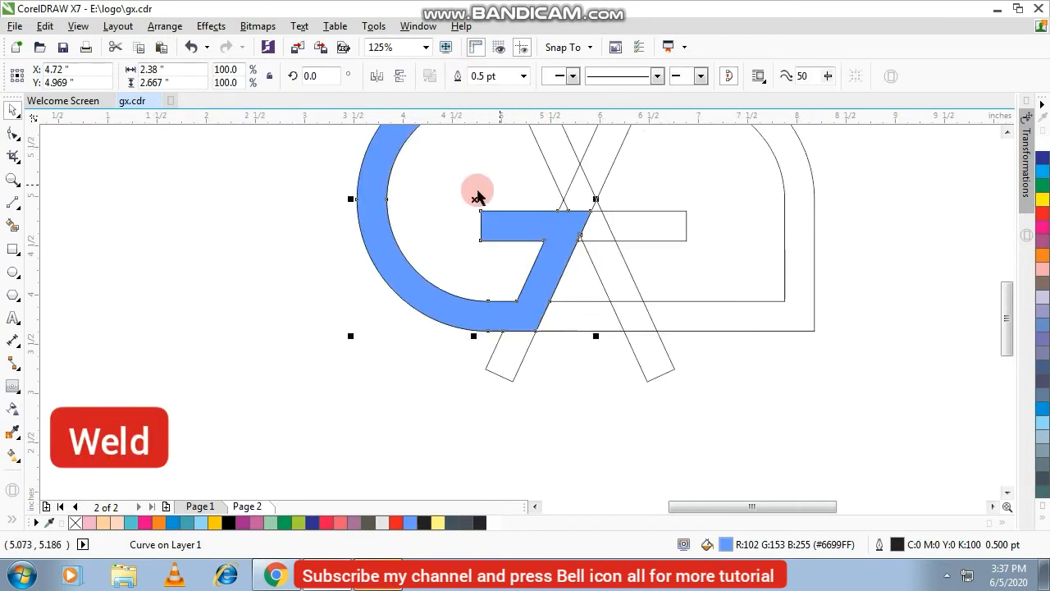
- Try moving the welded G to the left, and undo the move
{"action": "left_click", "coordinate": [212, 222]}
{"action": "scroll", "coordinate": [474, 239], "scroll_direction": "down", "scroll_amount": 1}
{"action": "left_click_drag", "start_coordinate": [427, 230], "coordinate": [383, 232]}
{"action": "key", "text": "ctrl+z"}
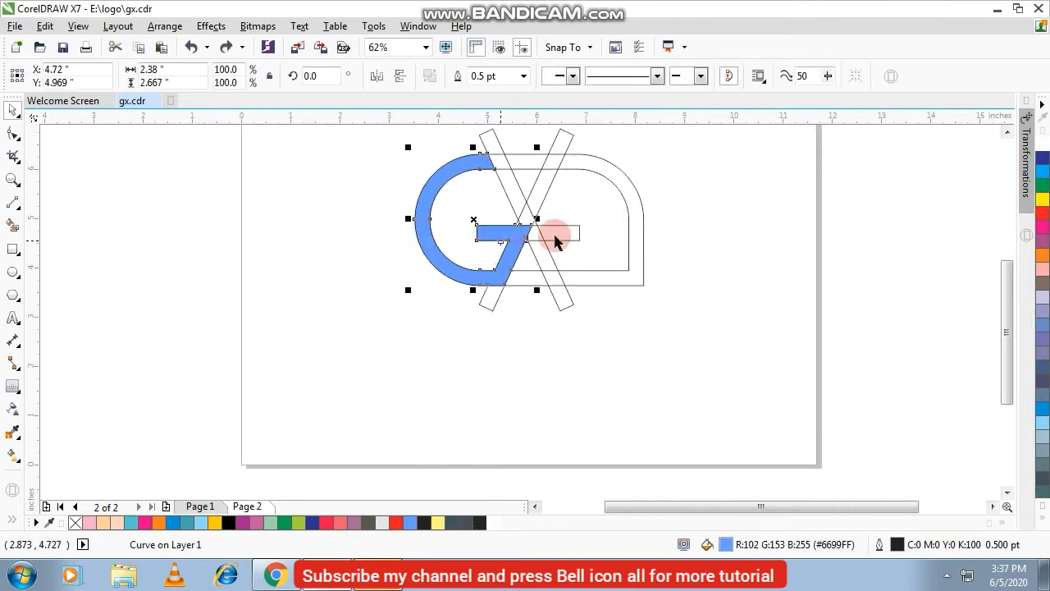
{"action": "left_click", "coordinate": [680, 159]}
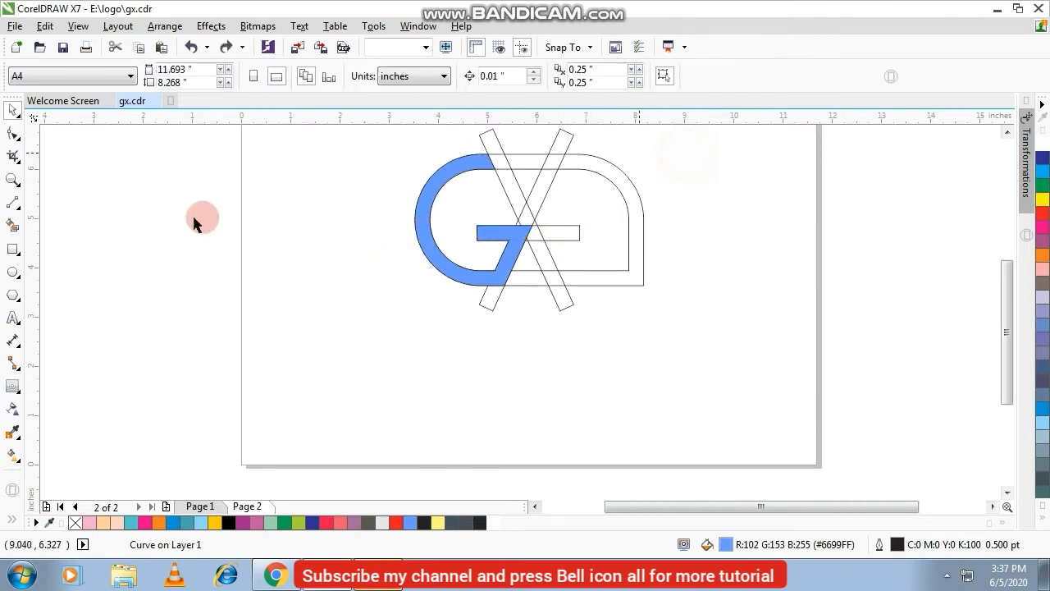
- Smart Fill the two upper arms of the X and their crossing in the same blue, including where they cross the rounded band
{"action": "left_click", "coordinate": [13, 225]}
{"action": "left_click", "coordinate": [504, 181]}
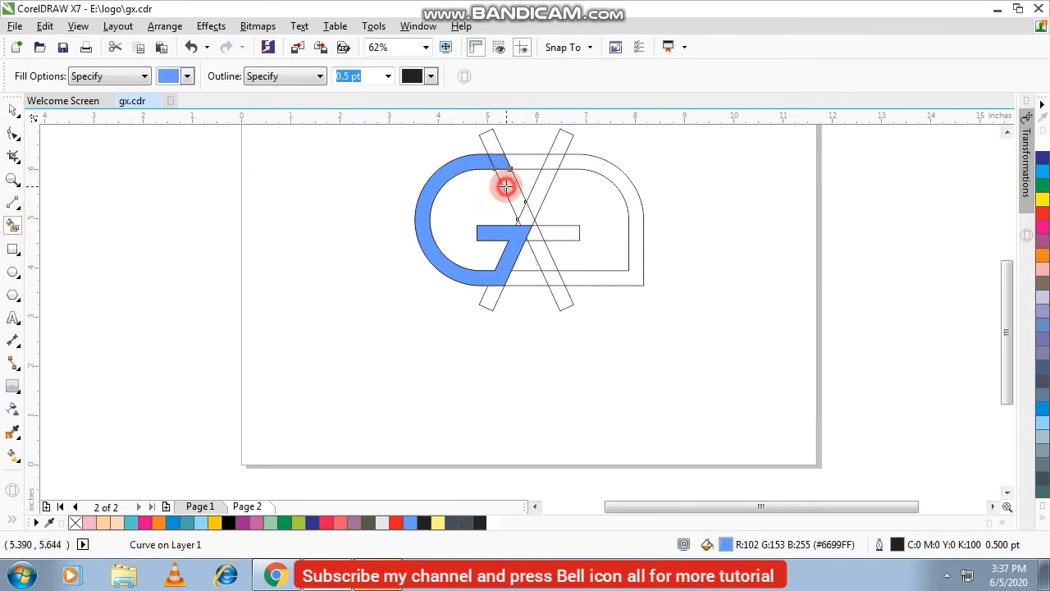
{"action": "left_click", "coordinate": [530, 218]}
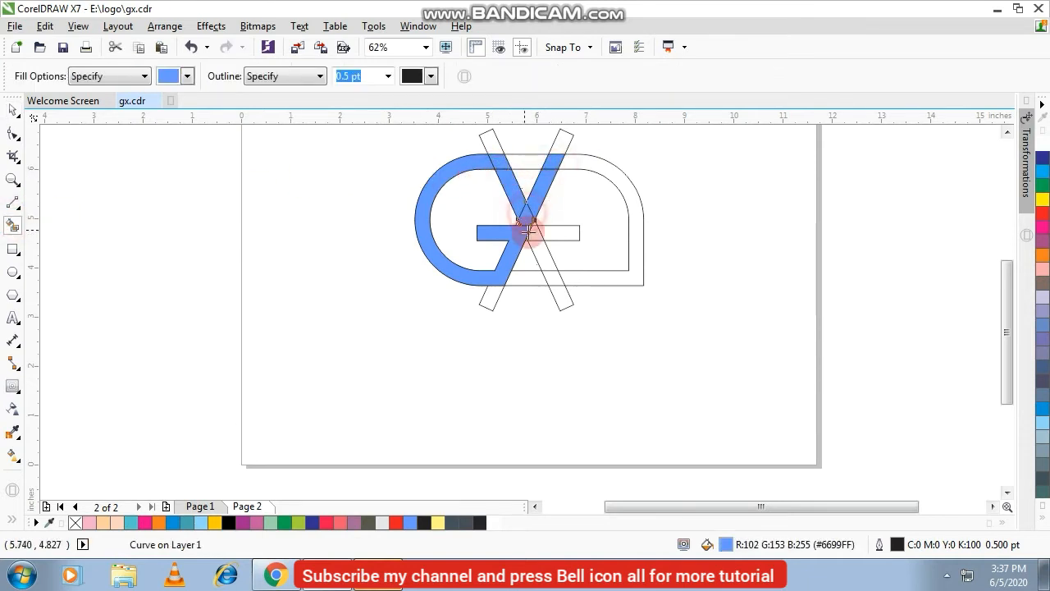
- Smart Fill the X's lower-right leg down to the outer edge and the small gaps beside the crossing above the horizontal bar
{"action": "scroll", "coordinate": [530, 228], "scroll_direction": "up", "scroll_amount": 4}
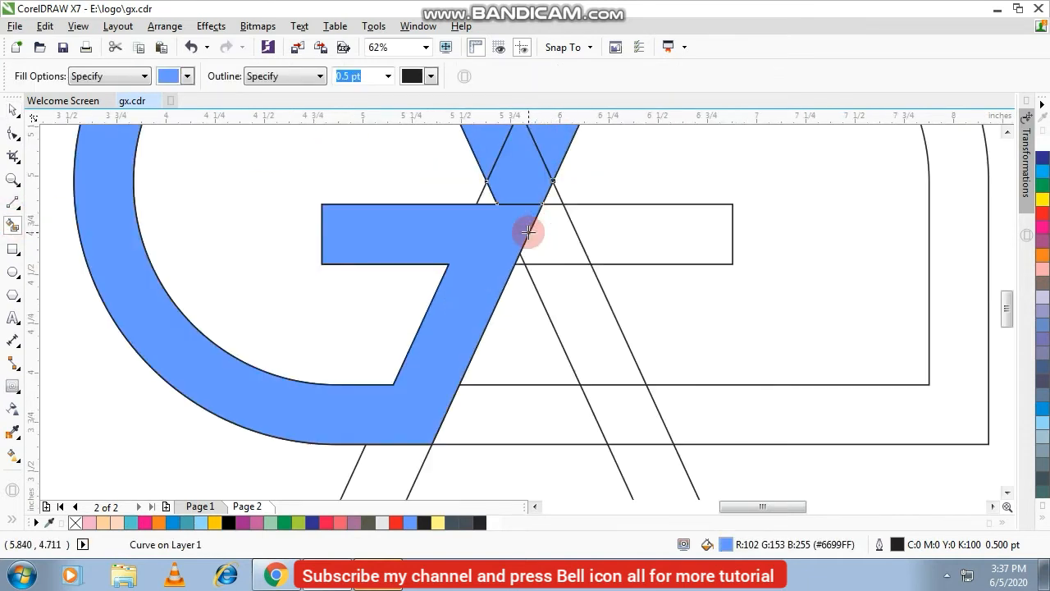
{"action": "left_click", "coordinate": [555, 197]}
{"action": "left_click", "coordinate": [563, 229]}
{"action": "left_click", "coordinate": [572, 326]}
{"action": "left_click", "coordinate": [617, 417]}
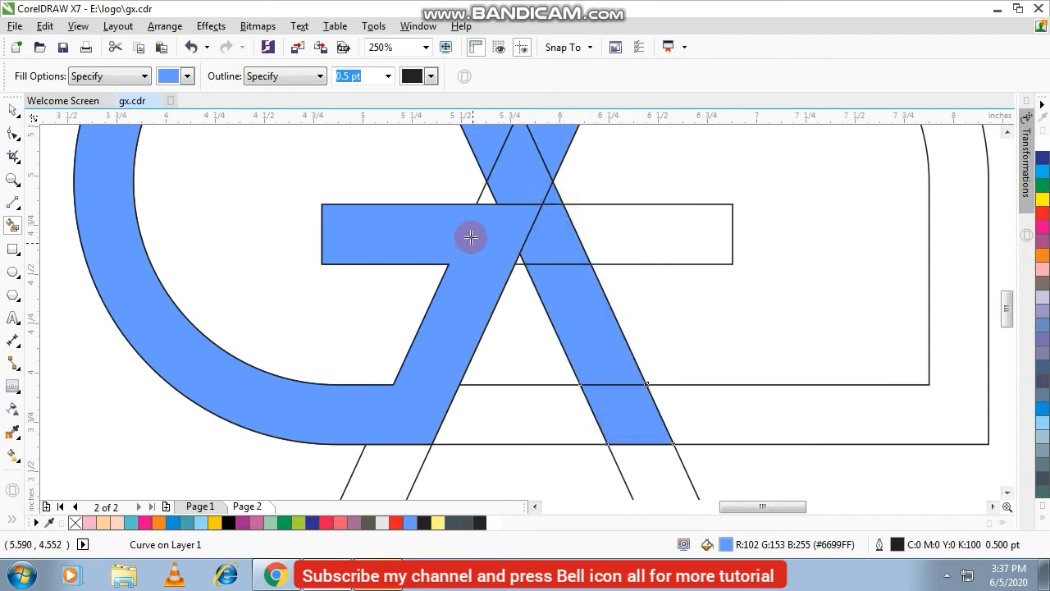
{"action": "left_click", "coordinate": [486, 199]}
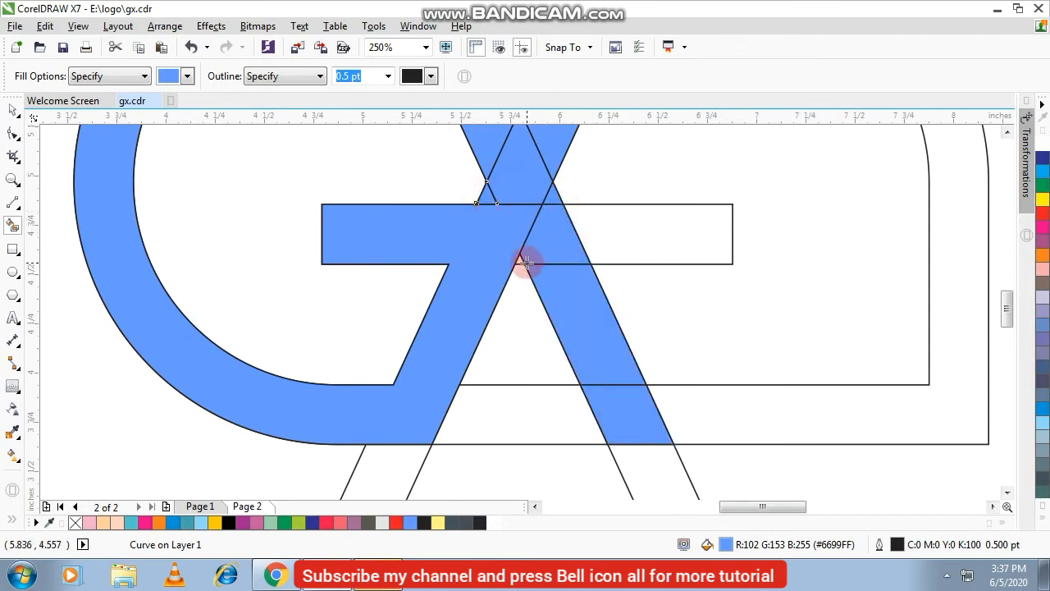
- Try filling the tiny triangle between the two legs just below the crossing, and undo the fill
{"action": "scroll", "coordinate": [520, 261], "scroll_direction": "up", "scroll_amount": 4}
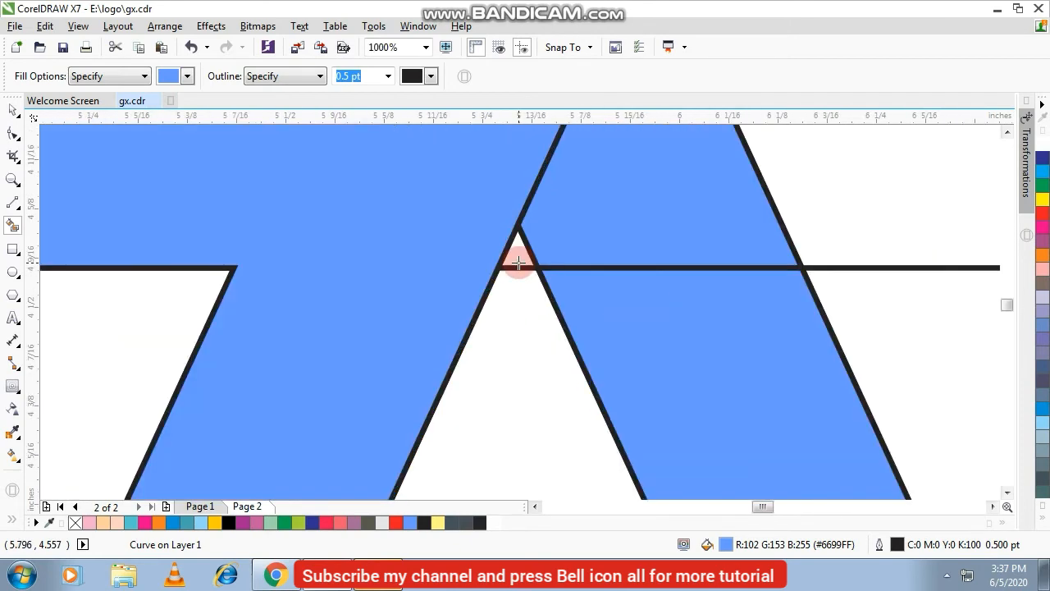
{"action": "left_click", "coordinate": [520, 260]}
{"action": "scroll", "coordinate": [520, 260], "scroll_direction": "down", "scroll_amount": 4}
{"action": "scroll", "coordinate": [519, 261], "scroll_direction": "down", "scroll_amount": 1}
{"action": "scroll", "coordinate": [505, 260], "scroll_direction": "up", "scroll_amount": 2}
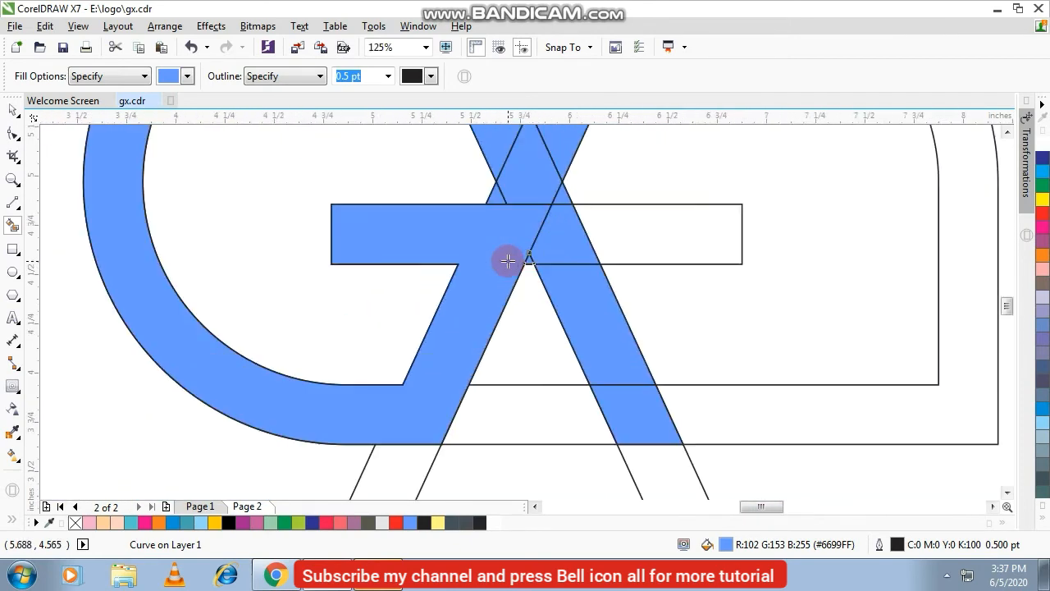
{"action": "scroll", "coordinate": [506, 259], "scroll_direction": "down", "scroll_amount": 1}
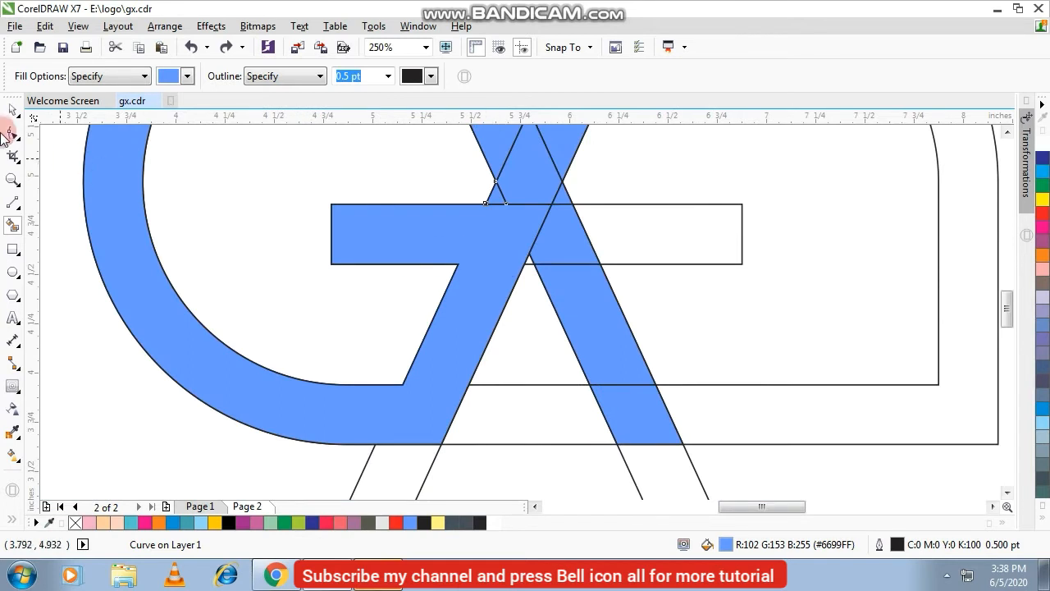
- Select the filled pieces of the X's two upper arms and weld them together
{"action": "key", "text": "space"}
{"action": "left_click", "coordinate": [523, 300]}
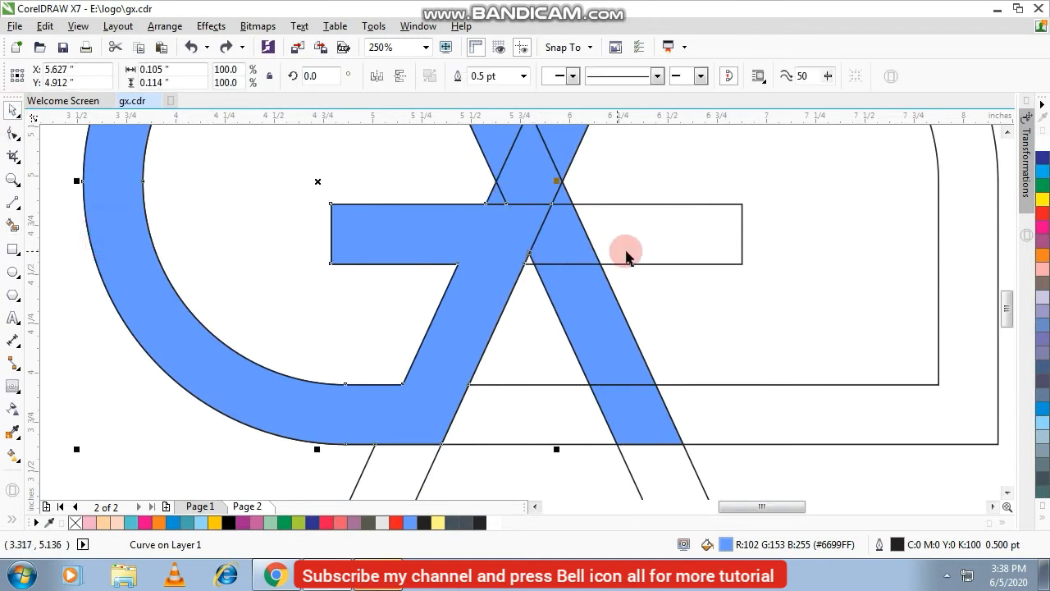
{"action": "scroll", "coordinate": [625, 256], "scroll_direction": "down", "scroll_amount": 1}
{"action": "left_click", "coordinate": [857, 162]}
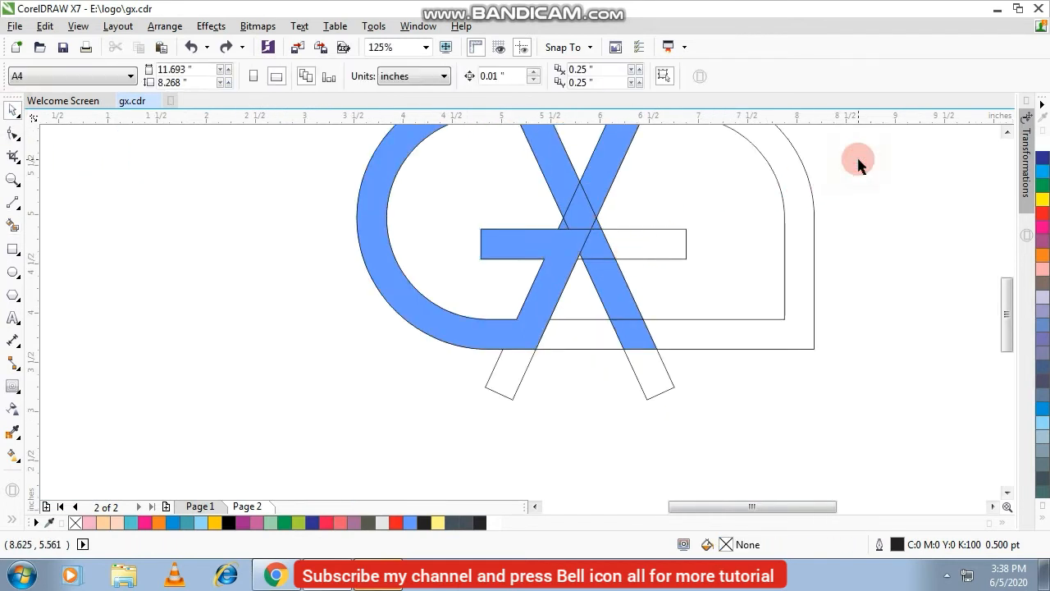
{"action": "scroll", "coordinate": [526, 220], "scroll_direction": "up", "scroll_amount": 1}
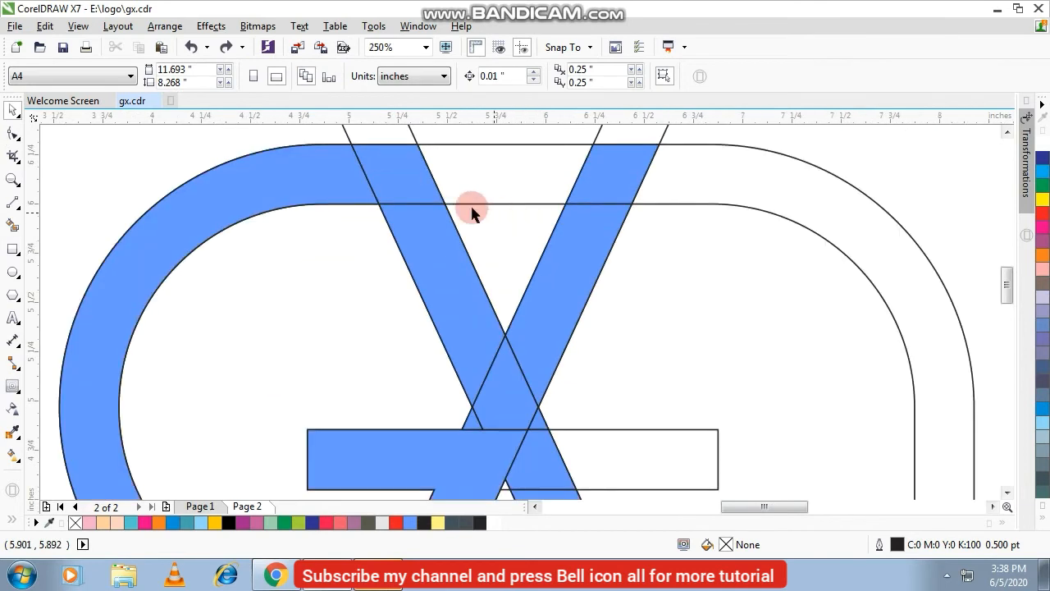
{"action": "left_click", "coordinate": [395, 167]}
{"action": "left_click", "coordinate": [612, 186], "text": "shift"}
{"action": "left_click", "coordinate": [584, 243], "text": "shift"}
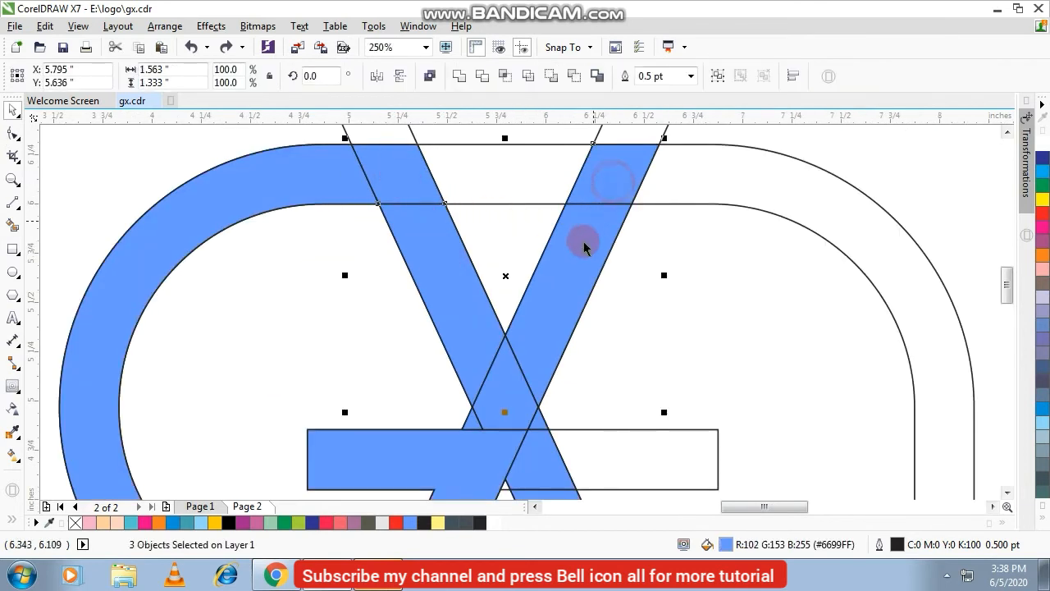
{"action": "left_click", "coordinate": [351, 129], "text": "shift"}
{"action": "left_click", "coordinate": [458, 76]}
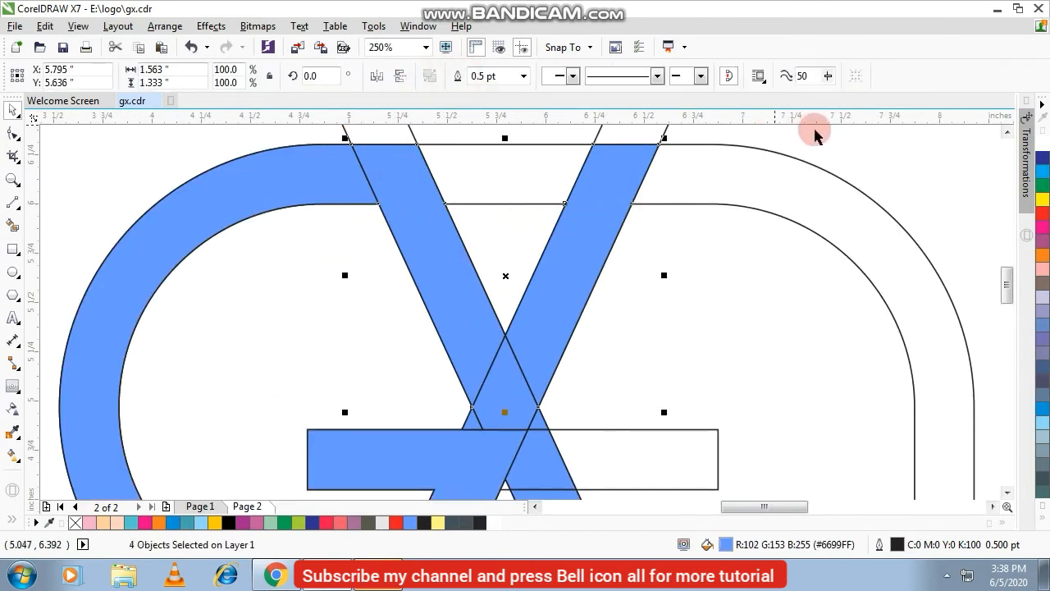
- Select the small filled pieces at the X's crossing just above the horizontal bar and weld them into one curve
{"action": "left_click", "coordinate": [476, 394]}
{"action": "left_click", "coordinate": [472, 419]}
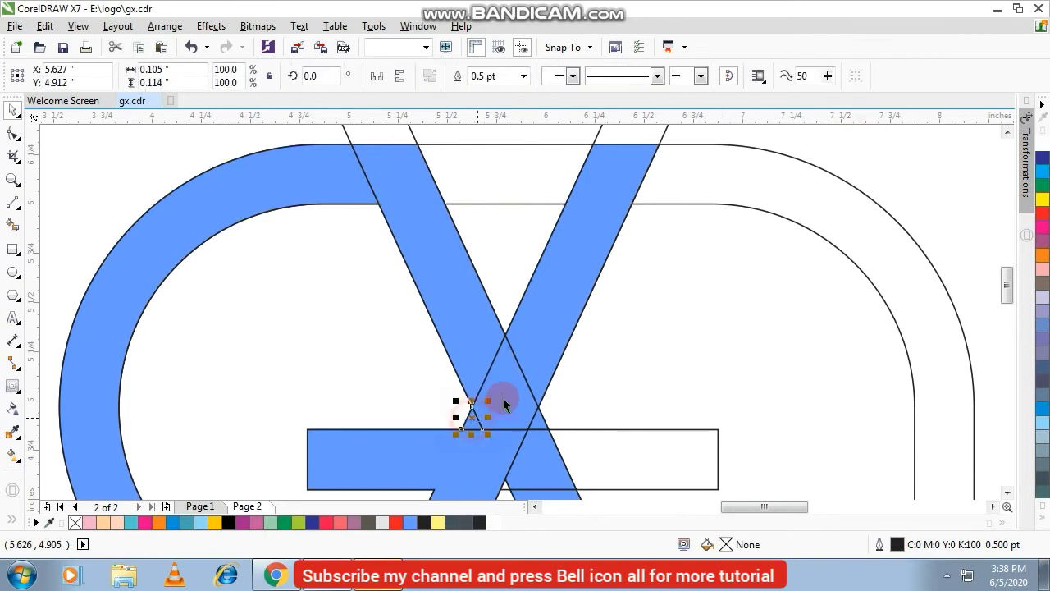
{"action": "left_click", "coordinate": [545, 424], "text": "shift"}
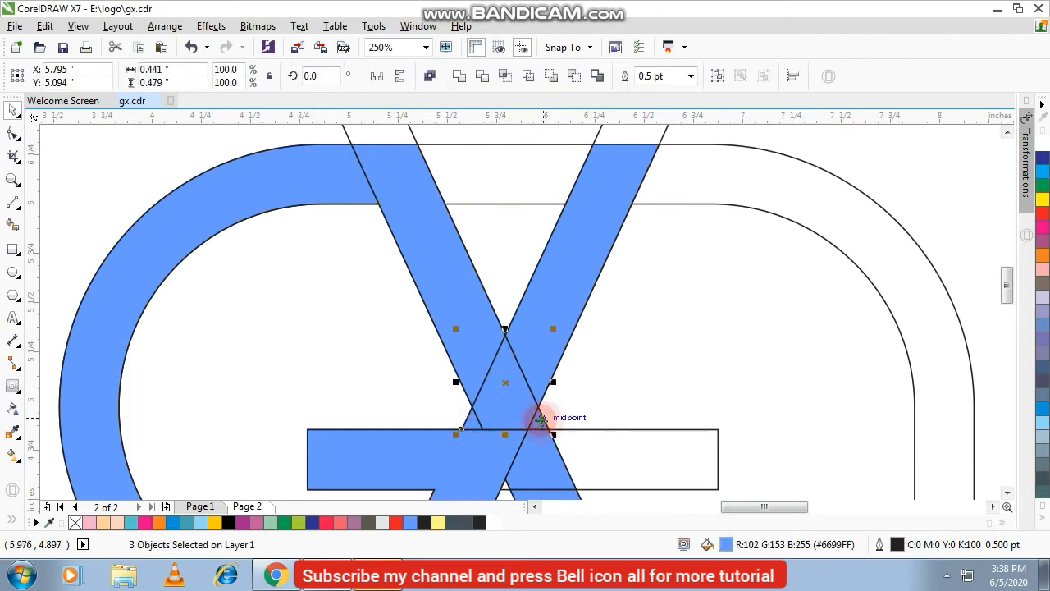
{"action": "left_click", "coordinate": [461, 77]}
{"action": "scroll", "coordinate": [539, 254], "scroll_direction": "down", "scroll_amount": 1}
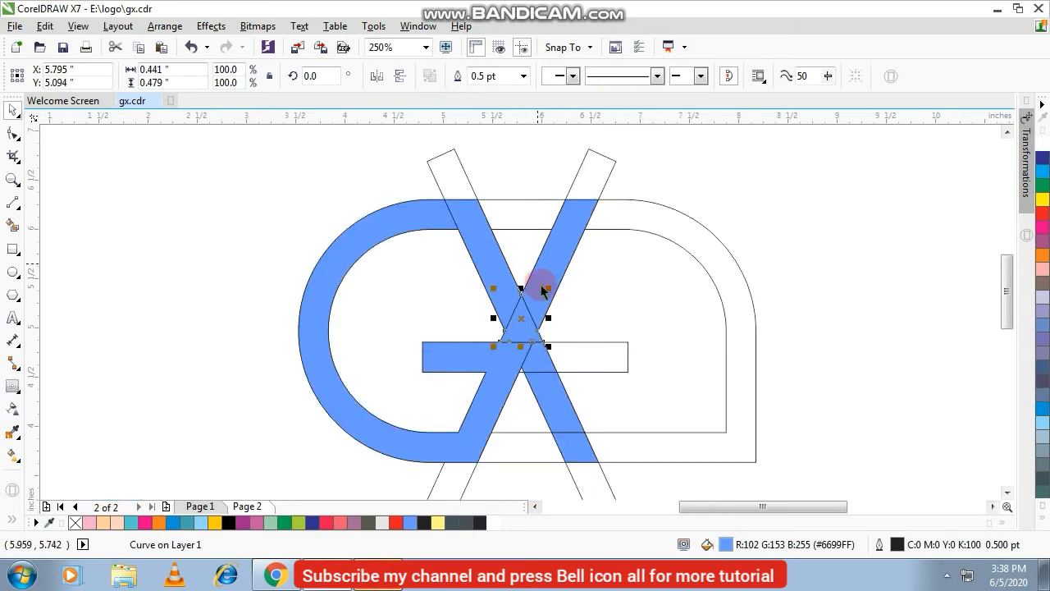
- Select the three filled pieces of the X's lower-right leg and weld them into one curve
{"action": "left_click", "coordinate": [545, 366]}
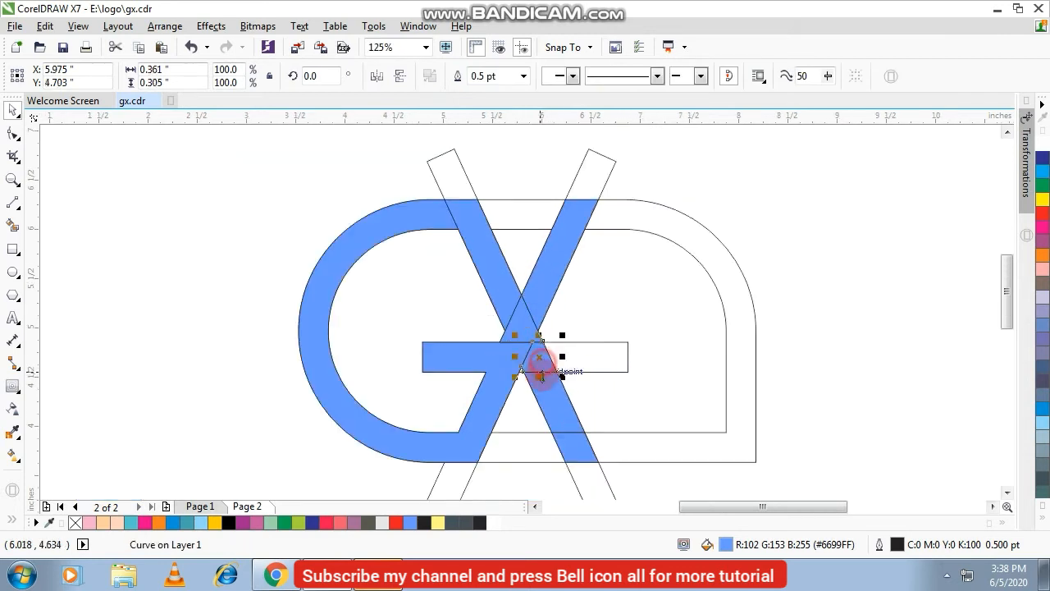
{"action": "left_click", "coordinate": [547, 398], "text": "shift"}
{"action": "left_click", "coordinate": [568, 456], "text": "shift"}
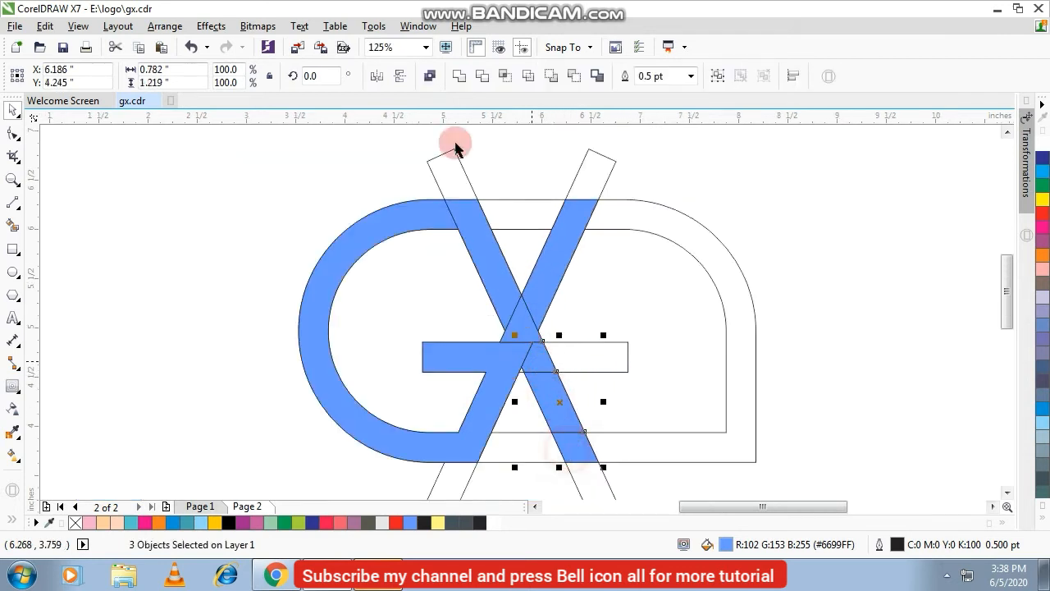
{"action": "left_click", "coordinate": [457, 79]}
{"action": "left_click", "coordinate": [629, 301]}
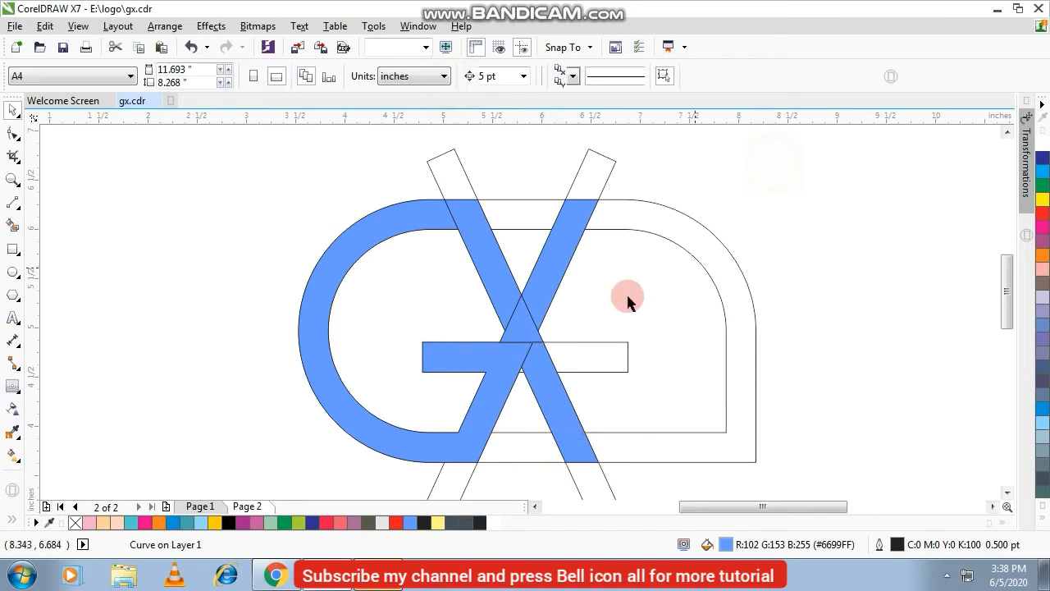
- Weld the filled piece at the X's crossing to the X's two upper arms
{"action": "scroll", "coordinate": [520, 356], "scroll_direction": "up", "scroll_amount": 2}
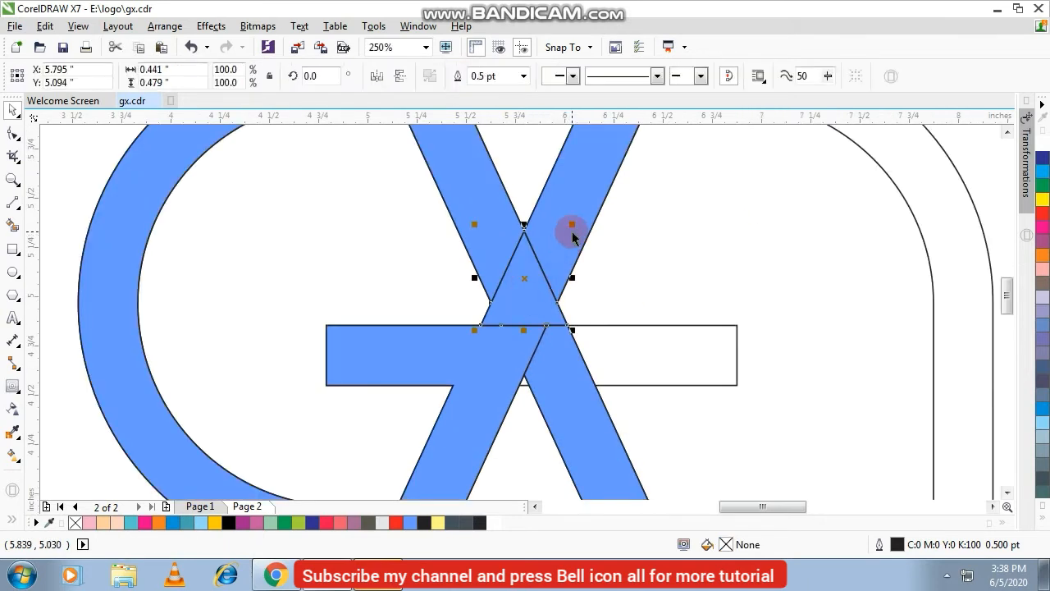
{"action": "left_click", "coordinate": [578, 207], "text": "shift"}
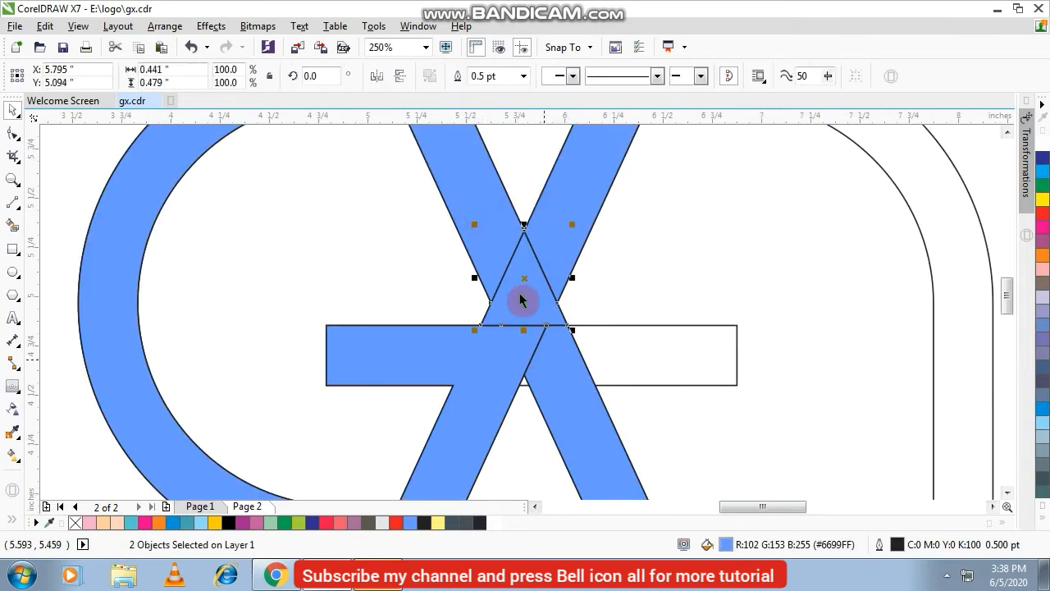
{"action": "left_click", "coordinate": [525, 298]}
{"action": "left_click", "coordinate": [487, 192], "text": "shift"}
{"action": "left_click", "coordinate": [465, 73]}
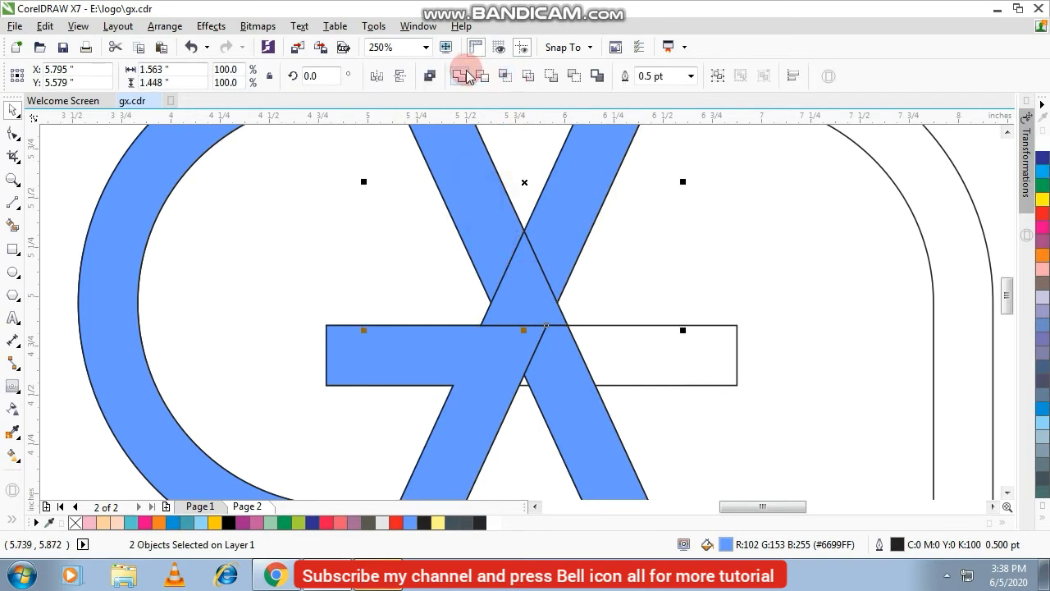
- Weld the upper part of the X to its lower-right leg
{"action": "left_click", "coordinate": [553, 316]}
{"action": "left_click", "coordinate": [566, 349], "text": "shift"}
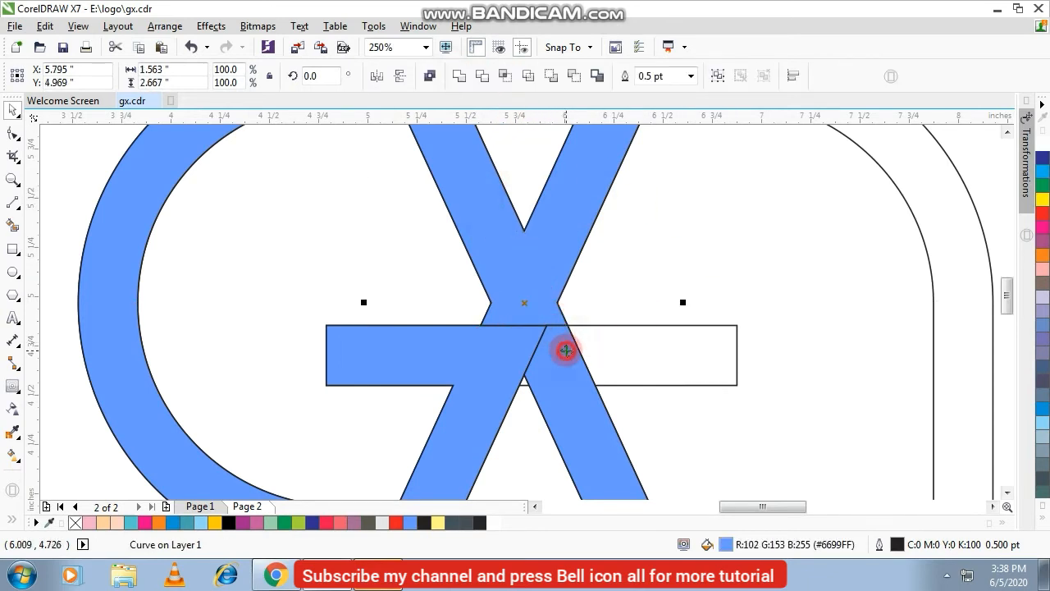
{"action": "left_click", "coordinate": [462, 78]}
{"action": "scroll", "coordinate": [648, 213], "scroll_direction": "down", "scroll_amount": 2}
{"action": "left_click", "coordinate": [910, 212]}
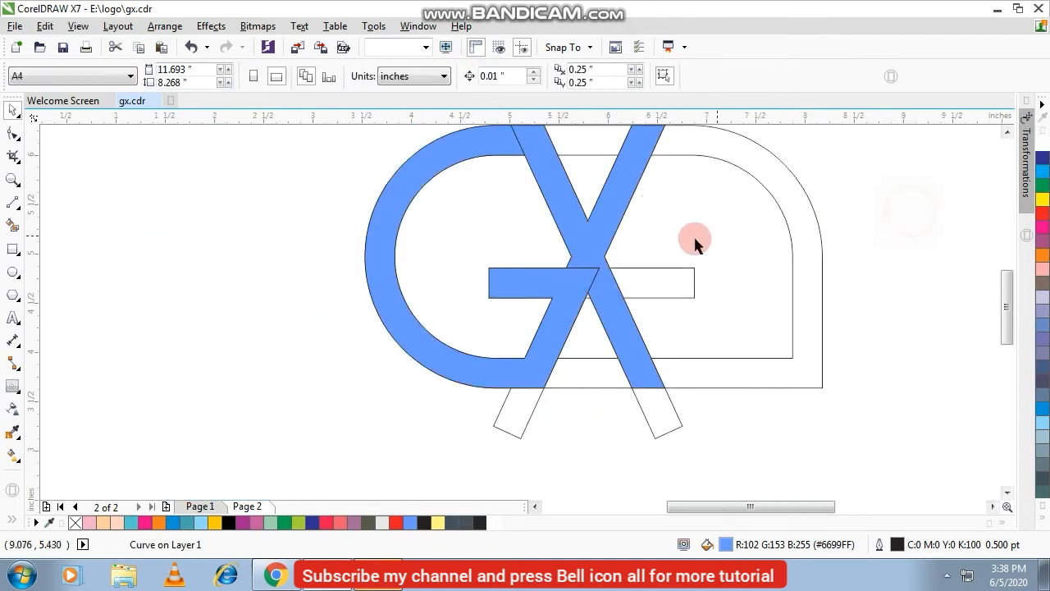
- Weld the blue G shape and the X shape into a single GX curve
{"action": "left_click", "coordinate": [573, 262]}
{"action": "scroll", "coordinate": [589, 281], "scroll_direction": "up", "scroll_amount": 2}
{"action": "scroll", "coordinate": [589, 282], "scroll_direction": "down", "scroll_amount": 2}
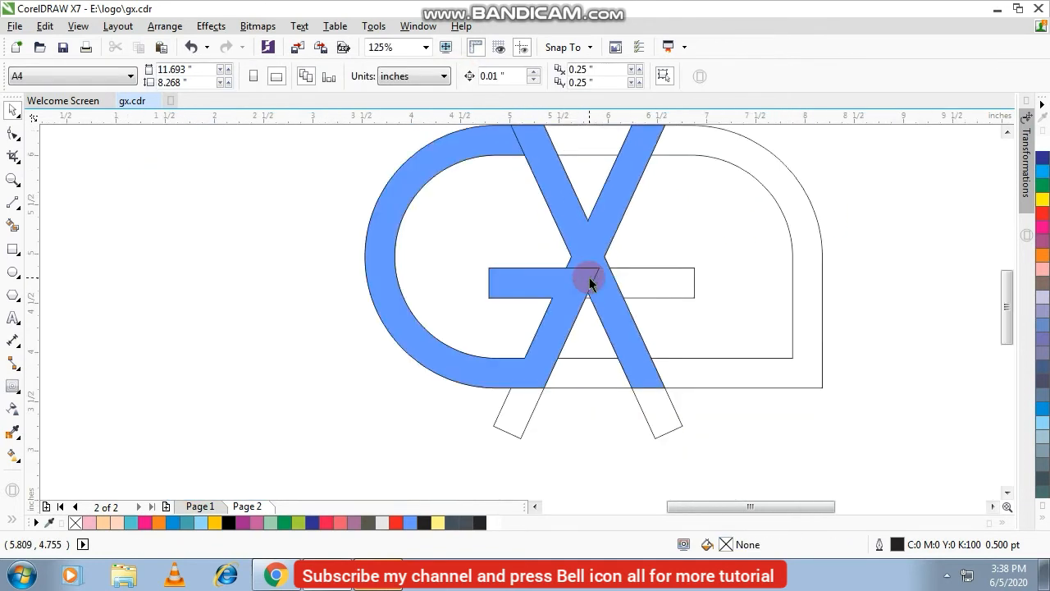
{"action": "scroll", "coordinate": [595, 283], "scroll_direction": "up", "scroll_amount": 2}
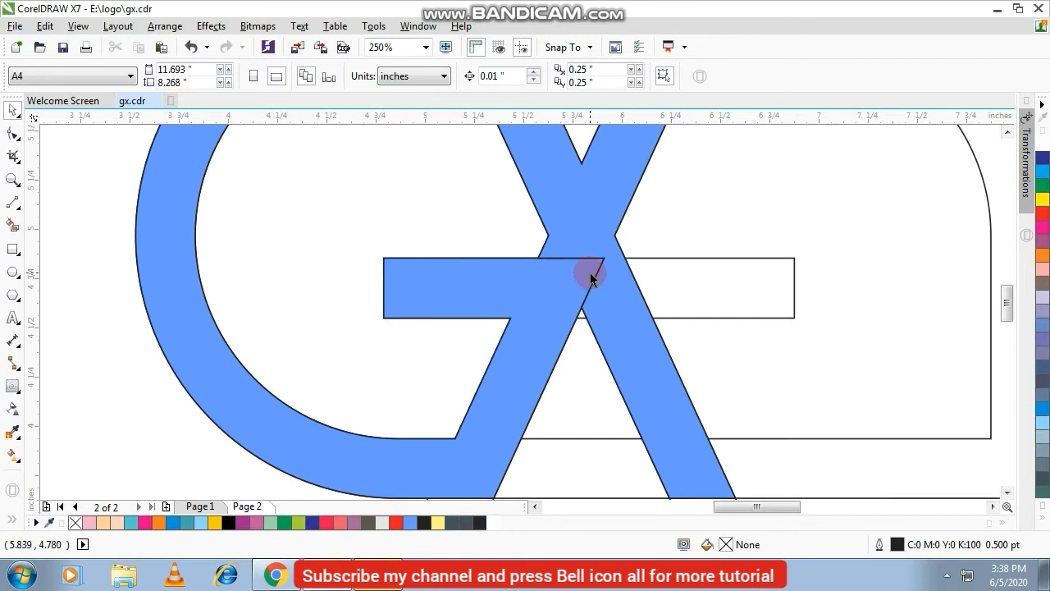
{"action": "left_click", "coordinate": [593, 281]}
{"action": "left_click", "coordinate": [632, 307], "text": "shift"}
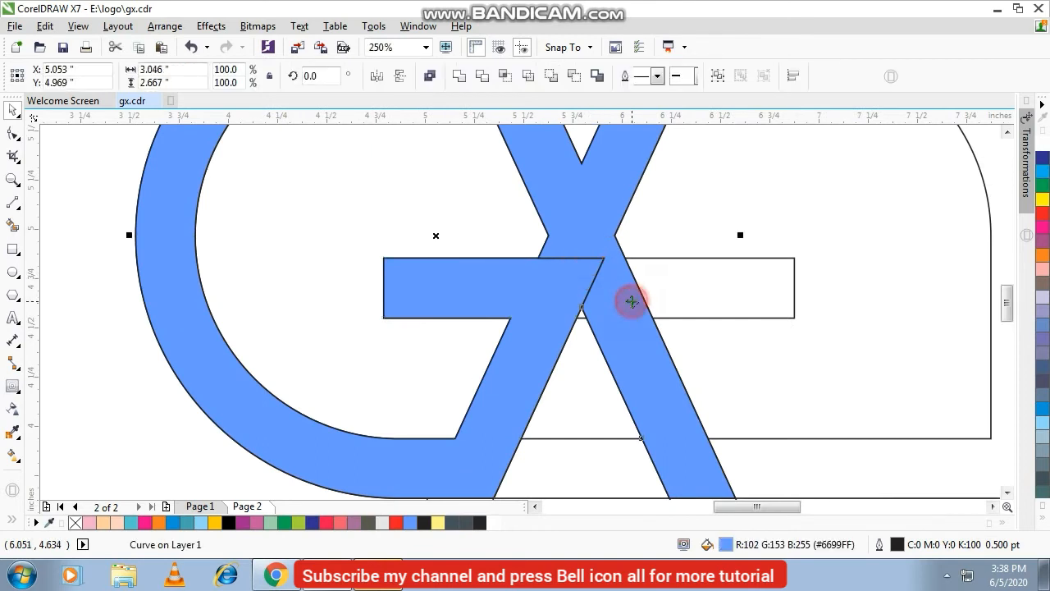
{"action": "left_click", "coordinate": [459, 75]}
{"action": "scroll", "coordinate": [549, 217], "scroll_direction": "down", "scroll_amount": 1}
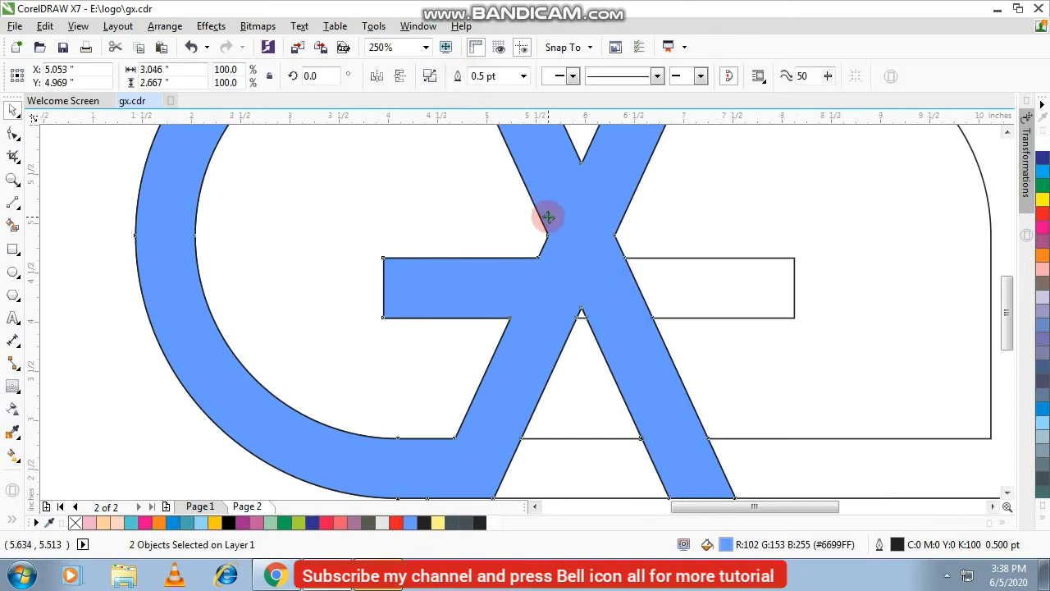
{"action": "left_click", "coordinate": [879, 218]}
- Delete the leftover construction outlines around the GX shape: the horizontal bar, both diagonal bars and the outer and inner contours
{"action": "left_click", "coordinate": [612, 238]}
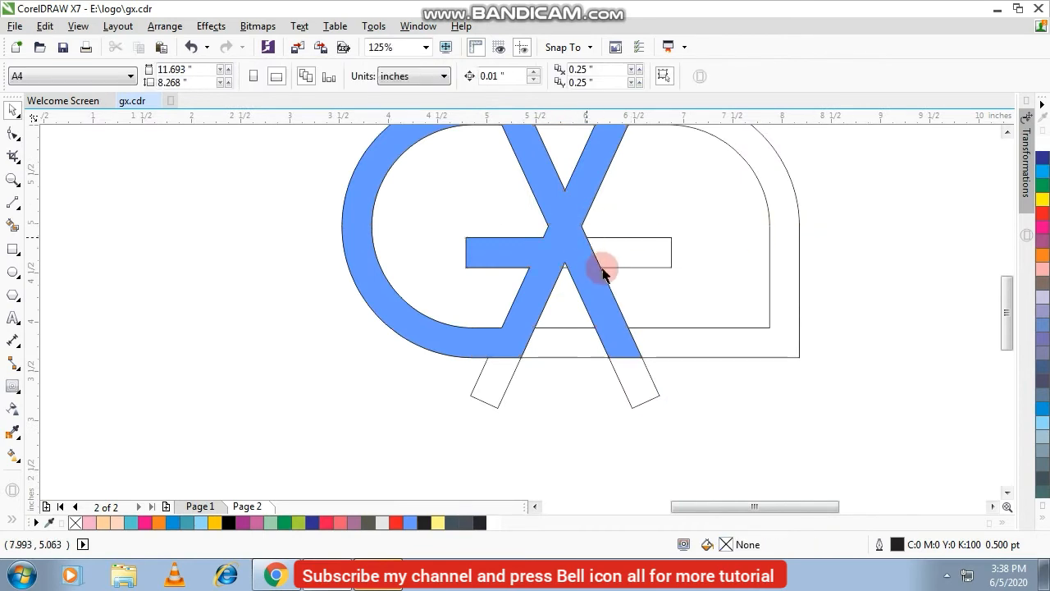
{"action": "left_click", "coordinate": [629, 268]}
{"action": "left_click", "coordinate": [692, 282]}
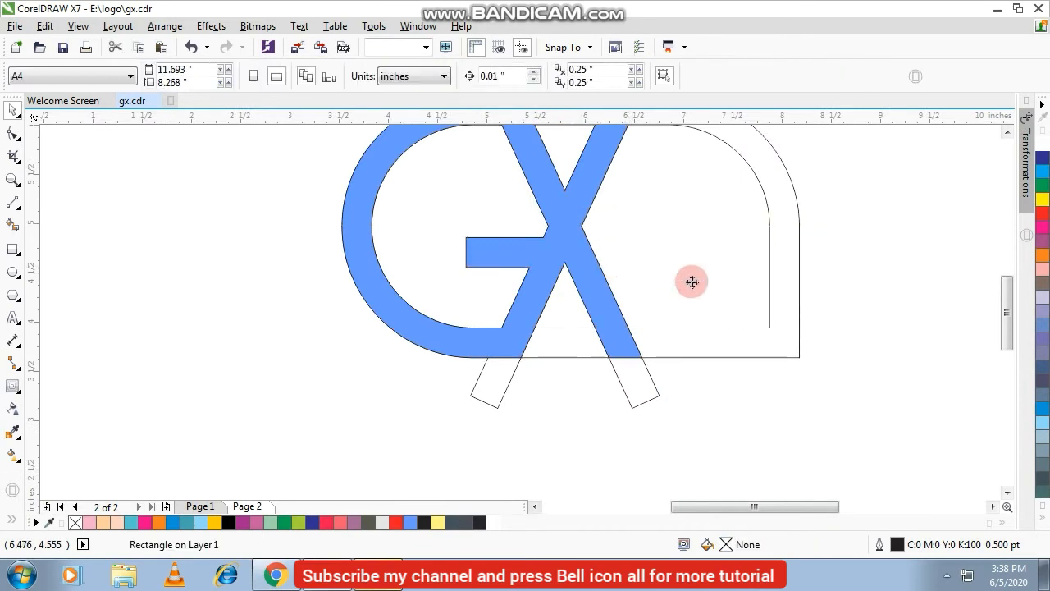
{"action": "left_click", "coordinate": [638, 375]}
{"action": "left_click", "coordinate": [632, 381]}
{"action": "key", "text": "Delete"}
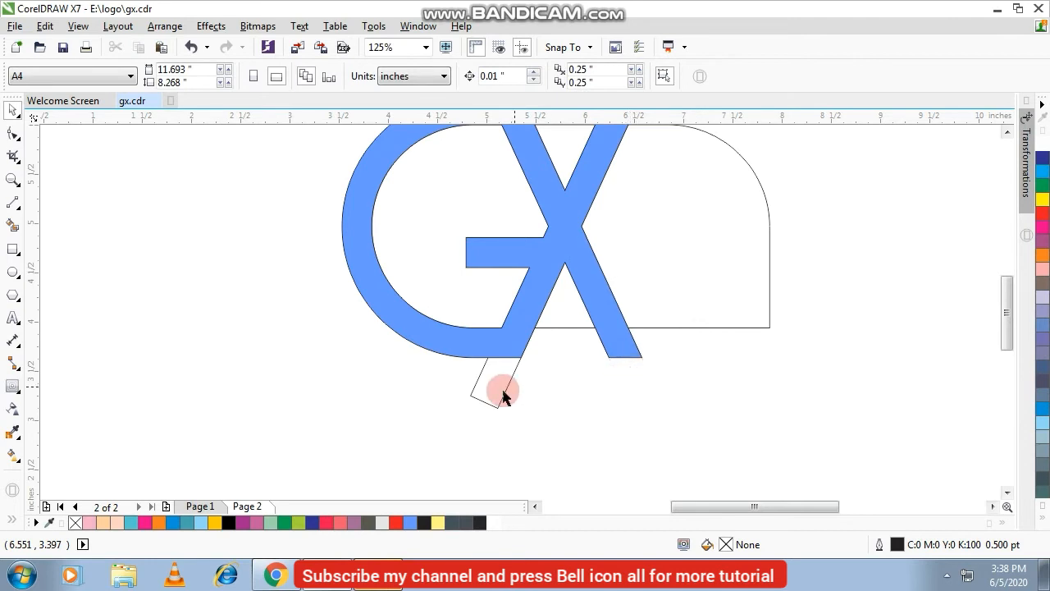
{"action": "left_click", "coordinate": [503, 390]}
{"action": "key", "text": "Delete"}
{"action": "left_click", "coordinate": [560, 326]}
{"action": "key", "text": "Delete"}
{"action": "left_click", "coordinate": [600, 324]}
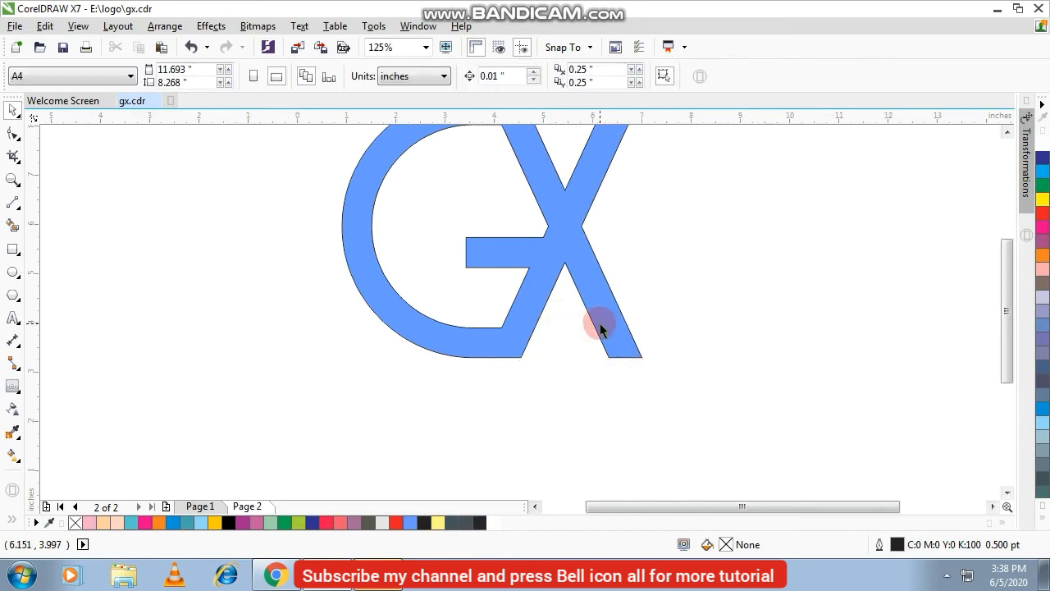
- Draw a rectangle about 0.65 by 0.14 inches across the X's crossing, just above the G's horizontal bar
{"action": "scroll", "coordinate": [600, 325], "scroll_direction": "down", "scroll_amount": 1}
{"action": "scroll", "coordinate": [569, 236], "scroll_direction": "up", "scroll_amount": 1}
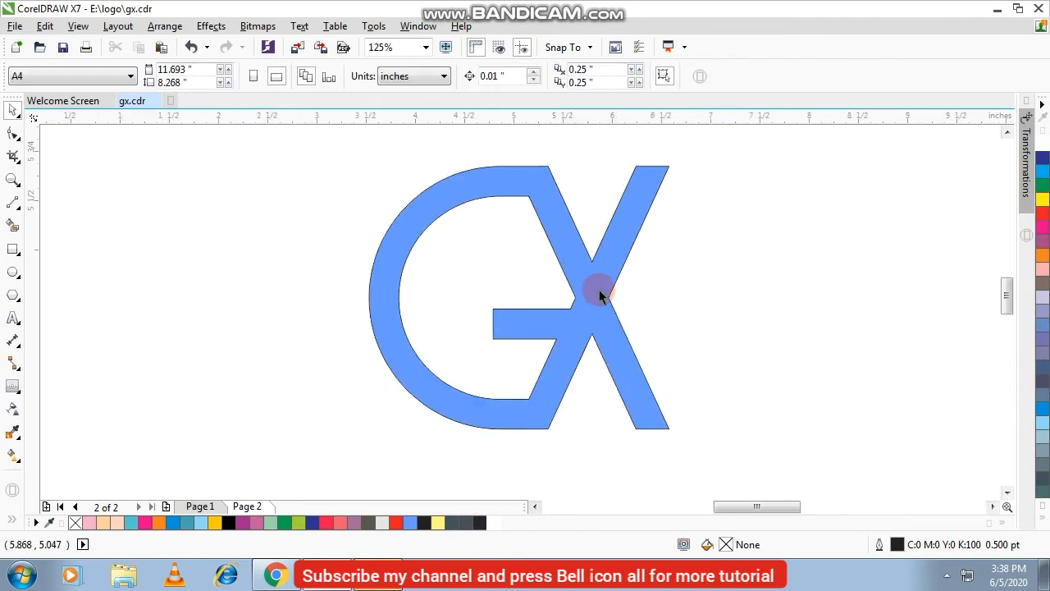
{"action": "scroll", "coordinate": [599, 290], "scroll_direction": "up", "scroll_amount": 1}
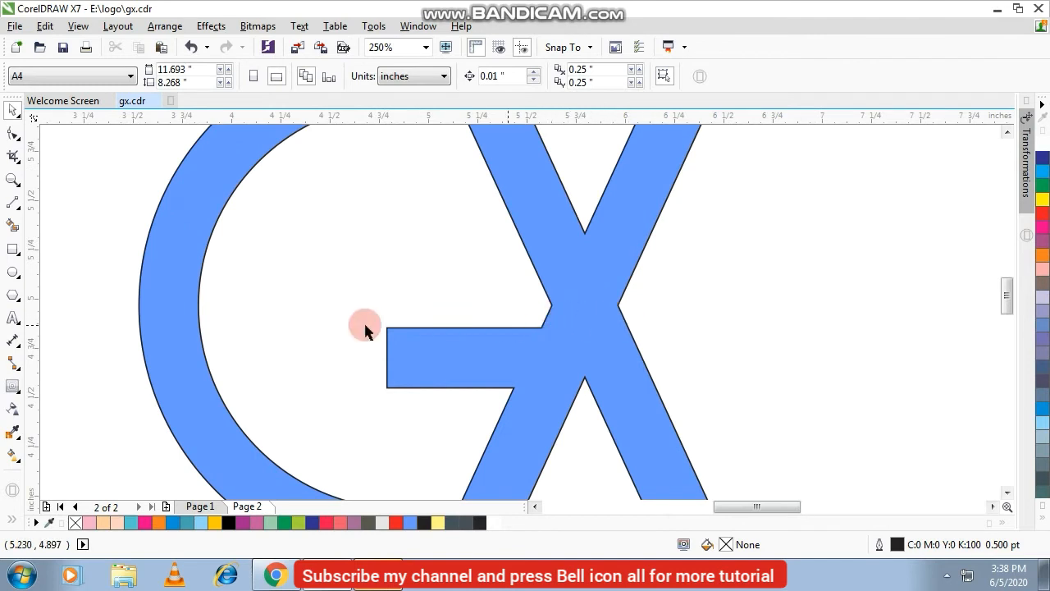
{"action": "left_click", "coordinate": [12, 248]}
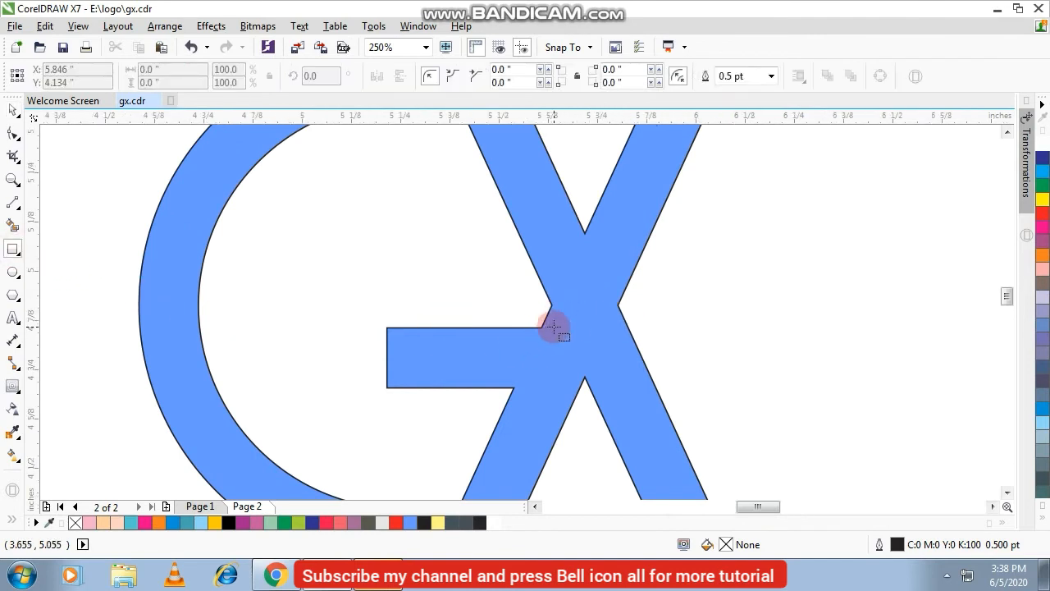
{"action": "scroll", "coordinate": [555, 325], "scroll_direction": "up", "scroll_amount": 2}
{"action": "left_click_drag", "start_coordinate": [436, 222], "coordinate": [950, 335]}
{"action": "left_click", "coordinate": [13, 112]}
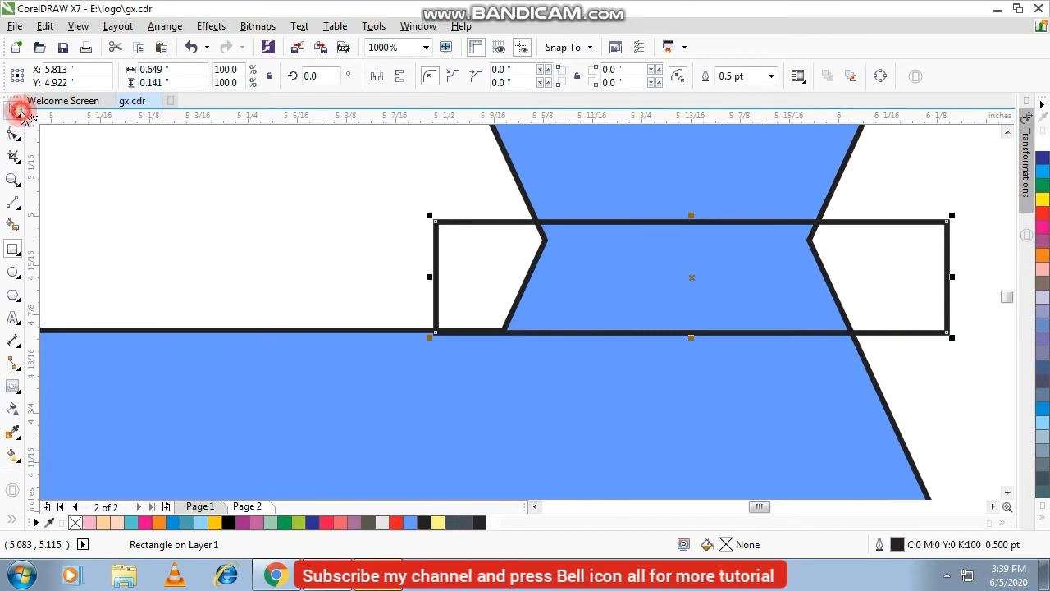
- Reduce the rectangle's height to about 0.114 inches, fitting it between the X's narrowest point and the G bar's upper edge
{"action": "scroll", "coordinate": [678, 334], "scroll_direction": "up", "scroll_amount": 1}
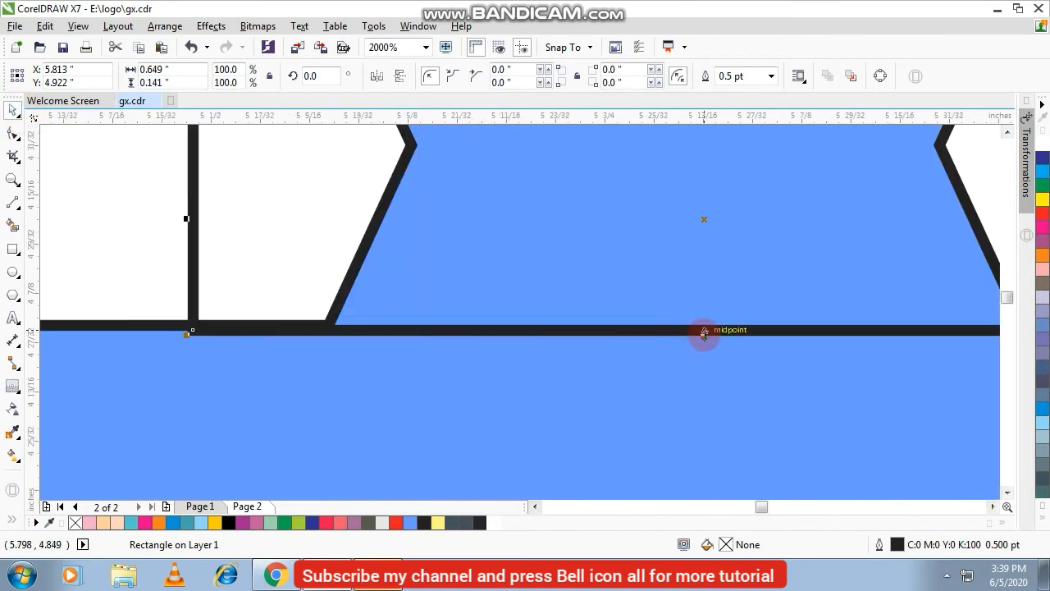
{"action": "left_click_drag", "start_coordinate": [705, 334], "coordinate": [689, 330]}
{"action": "scroll", "coordinate": [595, 281], "scroll_direction": "down", "scroll_amount": 3}
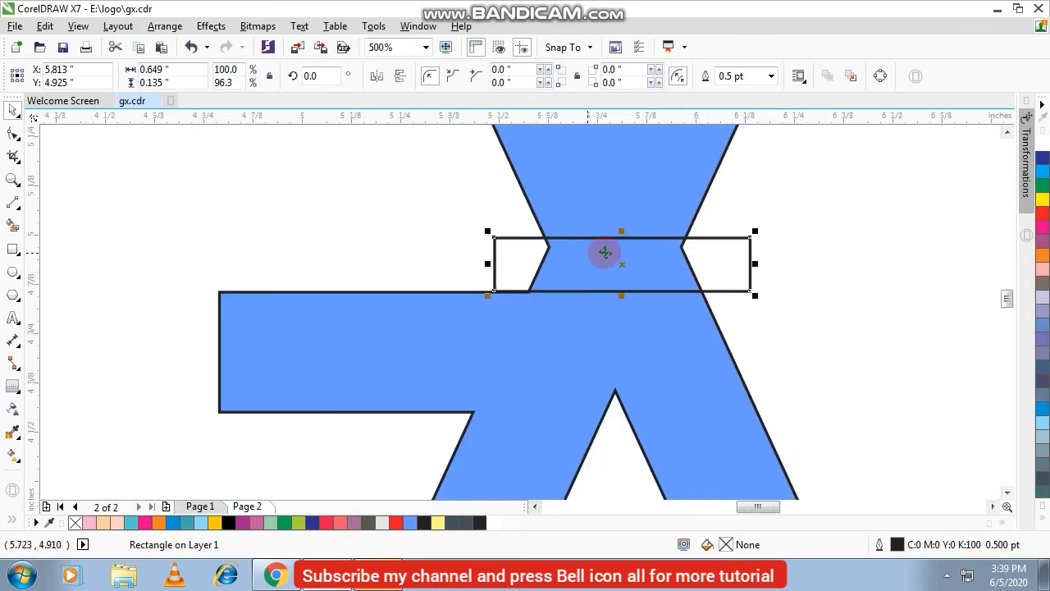
{"action": "scroll", "coordinate": [605, 251], "scroll_direction": "up", "scroll_amount": 3}
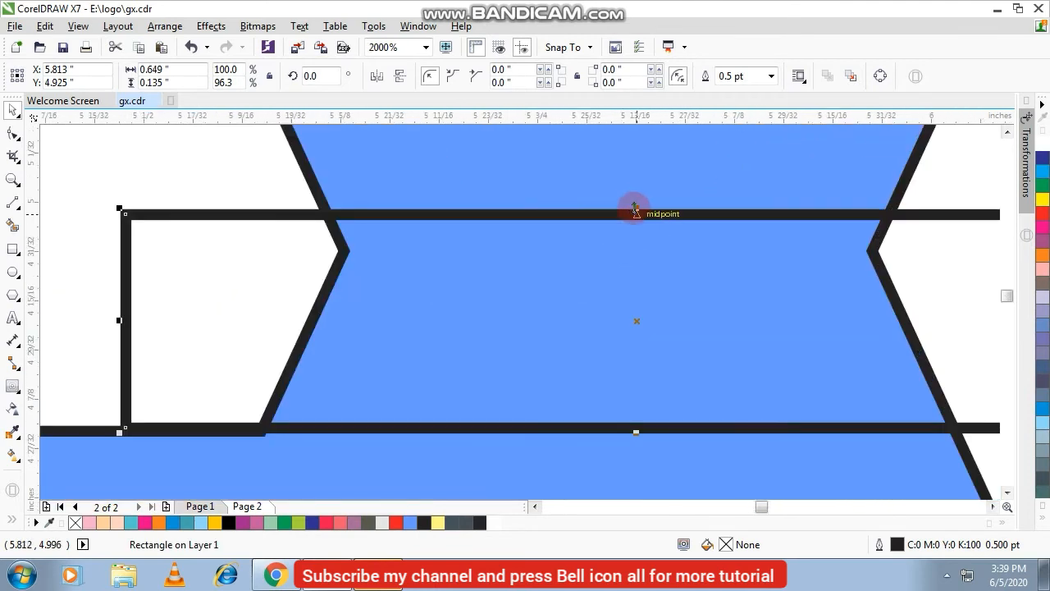
{"action": "left_click_drag", "start_coordinate": [636, 210], "coordinate": [654, 243]}
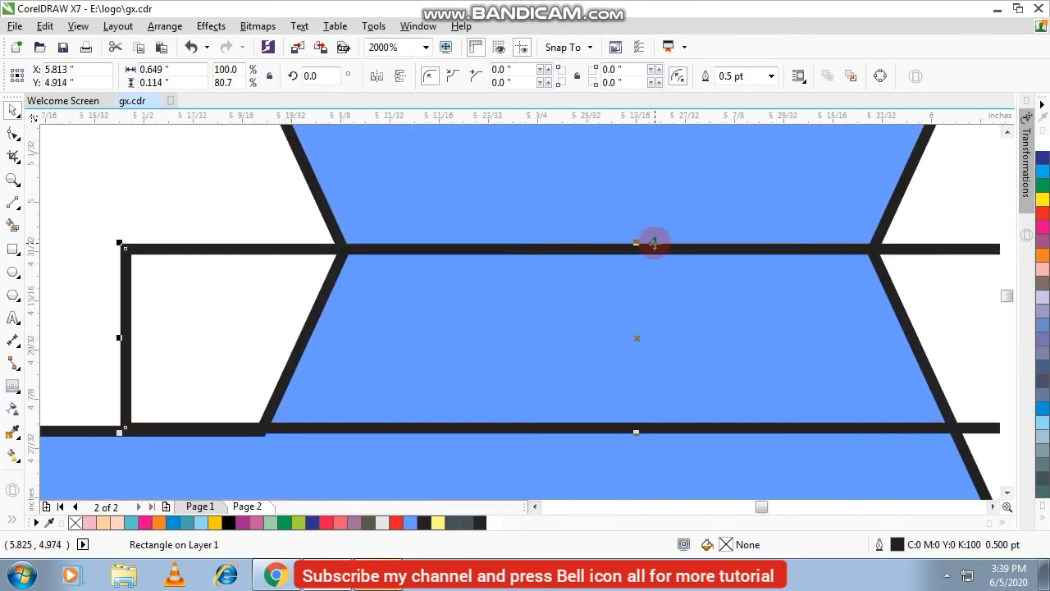
{"action": "scroll", "coordinate": [654, 243], "scroll_direction": "down", "scroll_amount": 2}
- Trim the GX shape with the rectangle to cut a gap across the X, and delete the rectangle
{"action": "left_click", "coordinate": [587, 210], "text": "shift"}
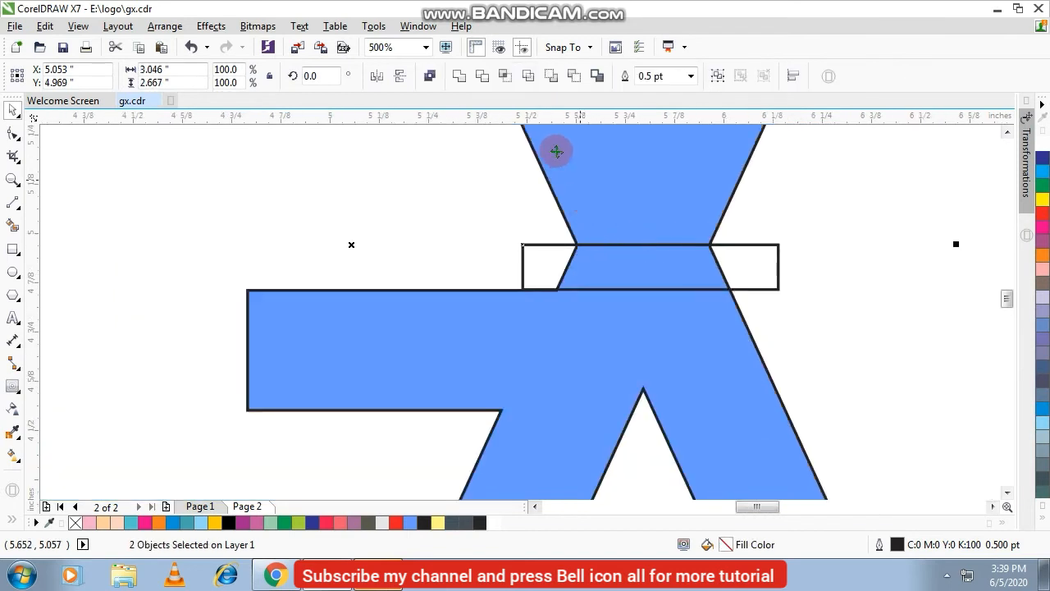
{"action": "left_click", "coordinate": [480, 76]}
{"action": "left_click", "coordinate": [545, 200]}
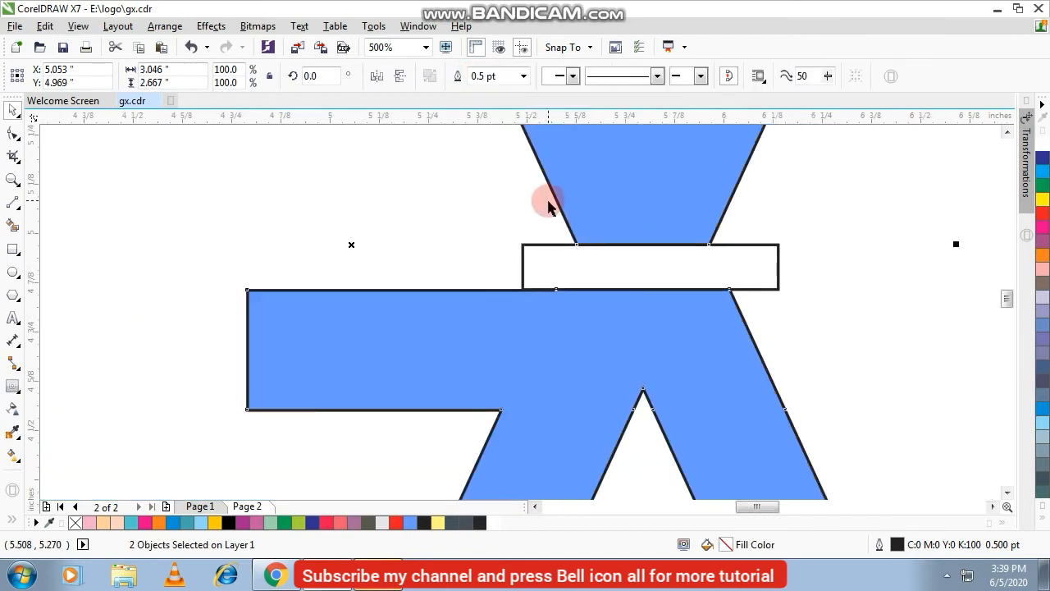
{"action": "scroll", "coordinate": [711, 221], "scroll_direction": "down", "scroll_amount": 1}
{"action": "left_click", "coordinate": [710, 222]}
{"action": "left_click_drag", "start_coordinate": [663, 227], "coordinate": [712, 235]}
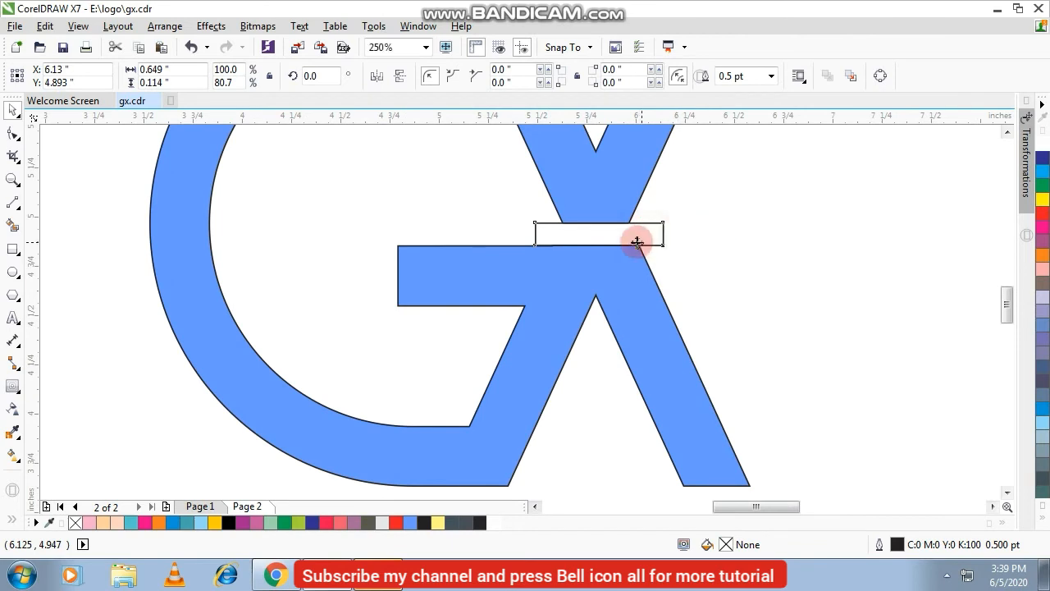
{"action": "scroll", "coordinate": [587, 239], "scroll_direction": "up", "scroll_amount": 2}
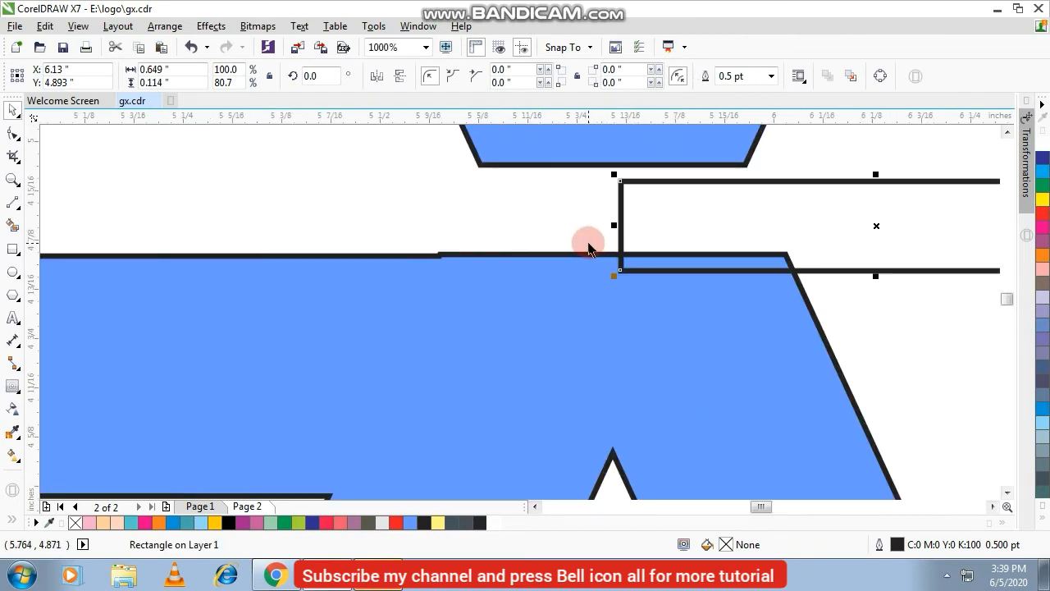
{"action": "key", "text": "Delete"}
- Delete the extra node at the small step in the G bar's upper edge
{"action": "left_click", "coordinate": [511, 257]}
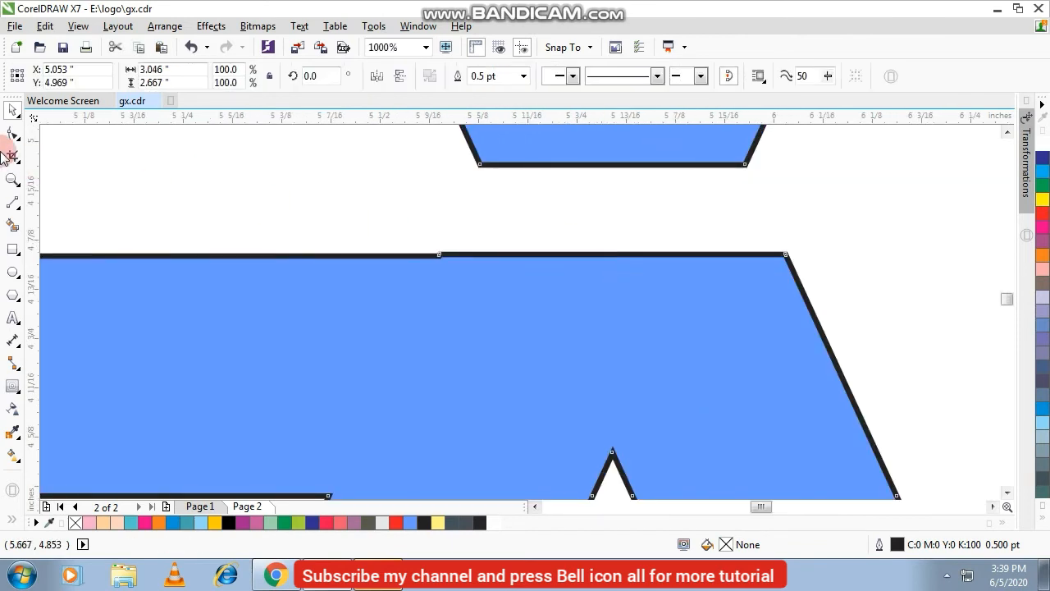
{"action": "left_click", "coordinate": [10, 136]}
{"action": "left_click_drag", "start_coordinate": [423, 225], "coordinate": [459, 256]}
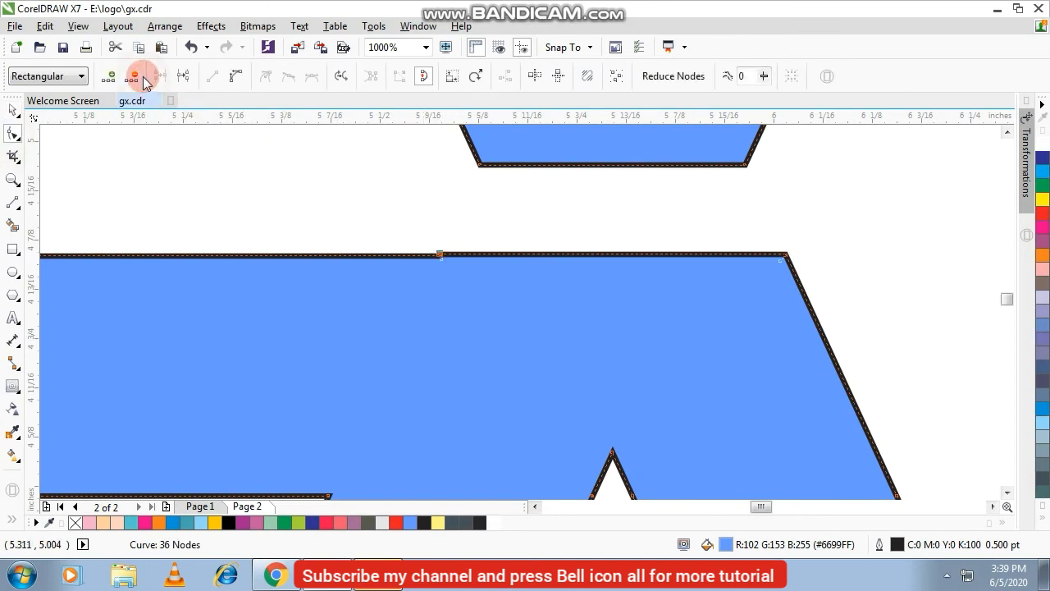
{"action": "left_click", "coordinate": [135, 81]}
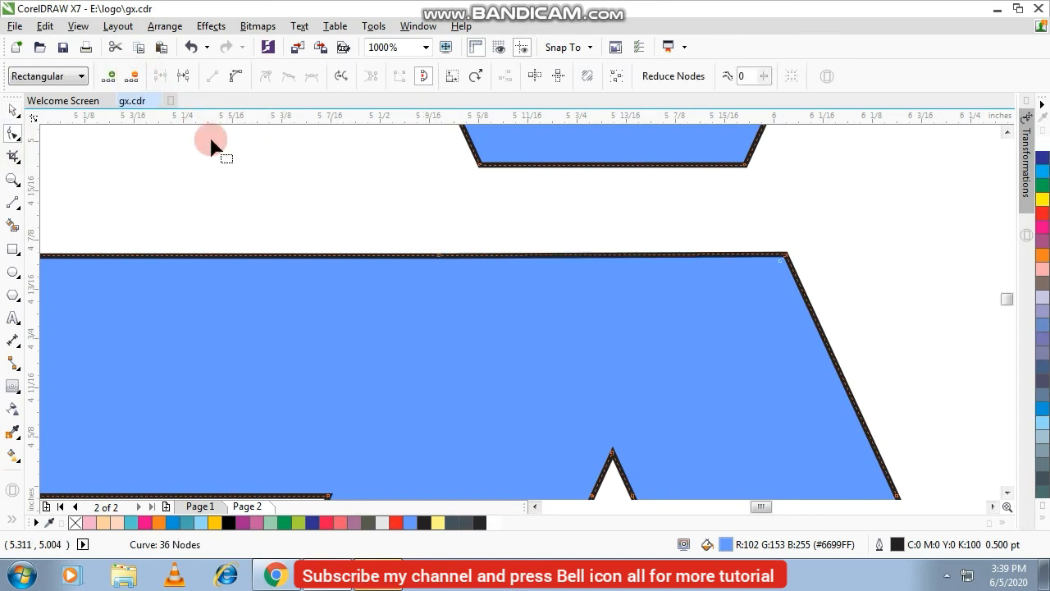
{"action": "left_click", "coordinate": [20, 113]}
{"action": "key", "text": "F4"}
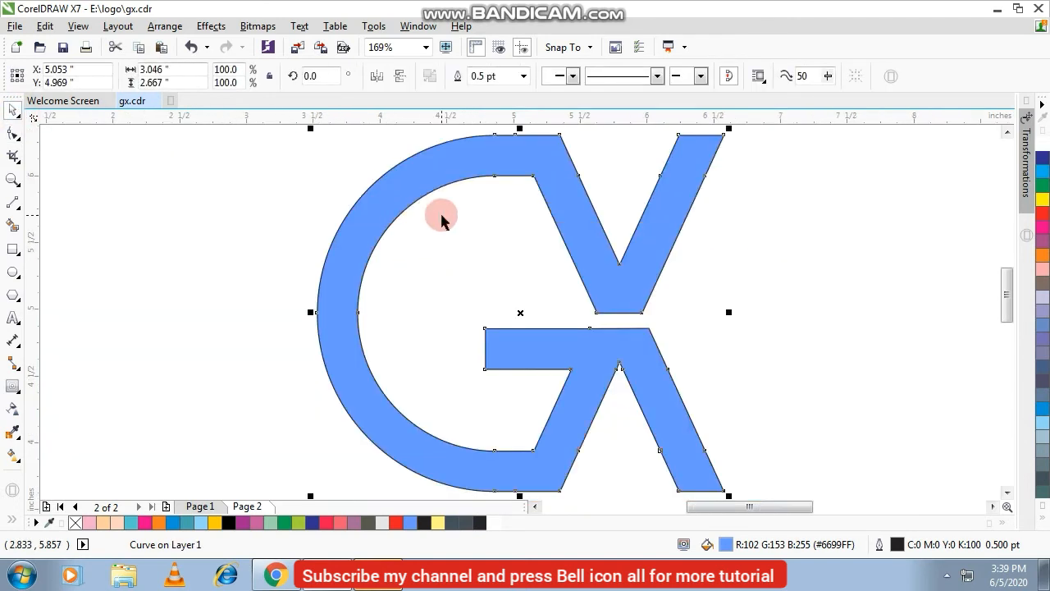
{"action": "scroll", "coordinate": [438, 214], "scroll_direction": "down", "scroll_amount": 1}
{"action": "left_click", "coordinate": [203, 217]}
{"action": "scroll", "coordinate": [543, 291], "scroll_direction": "up", "scroll_amount": 1}
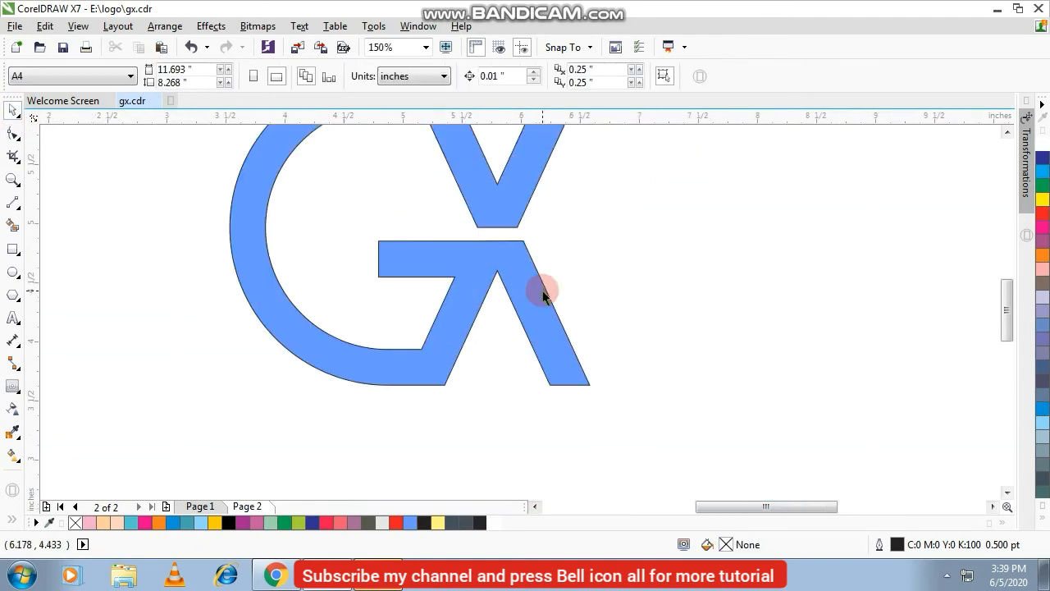
{"action": "scroll", "coordinate": [542, 290], "scroll_direction": "up", "scroll_amount": 1}
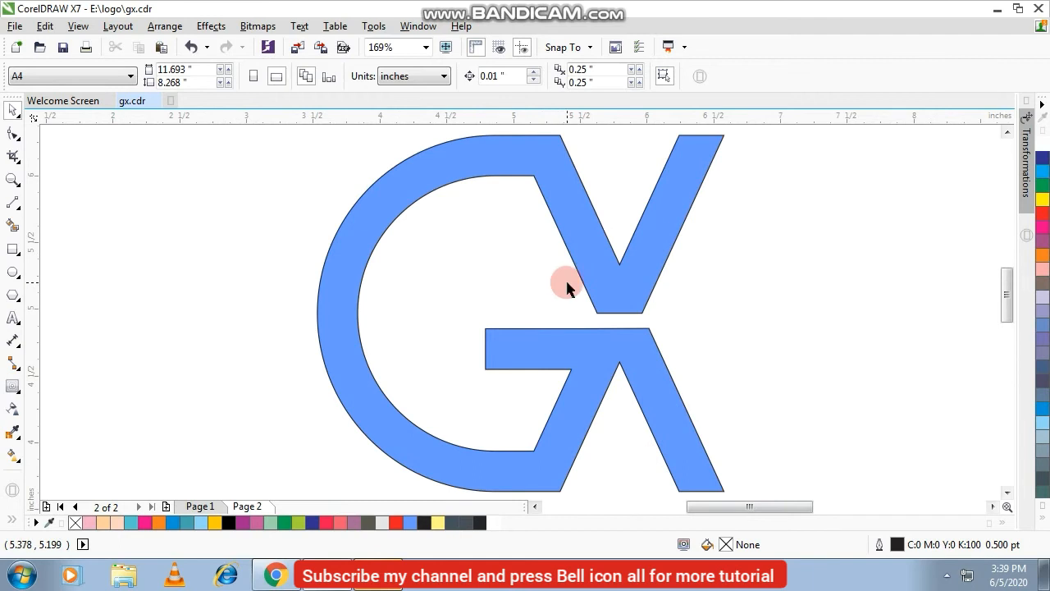
{"action": "scroll", "coordinate": [566, 287], "scroll_direction": "down", "scroll_amount": 2}
{"action": "left_click", "coordinate": [349, 244]}
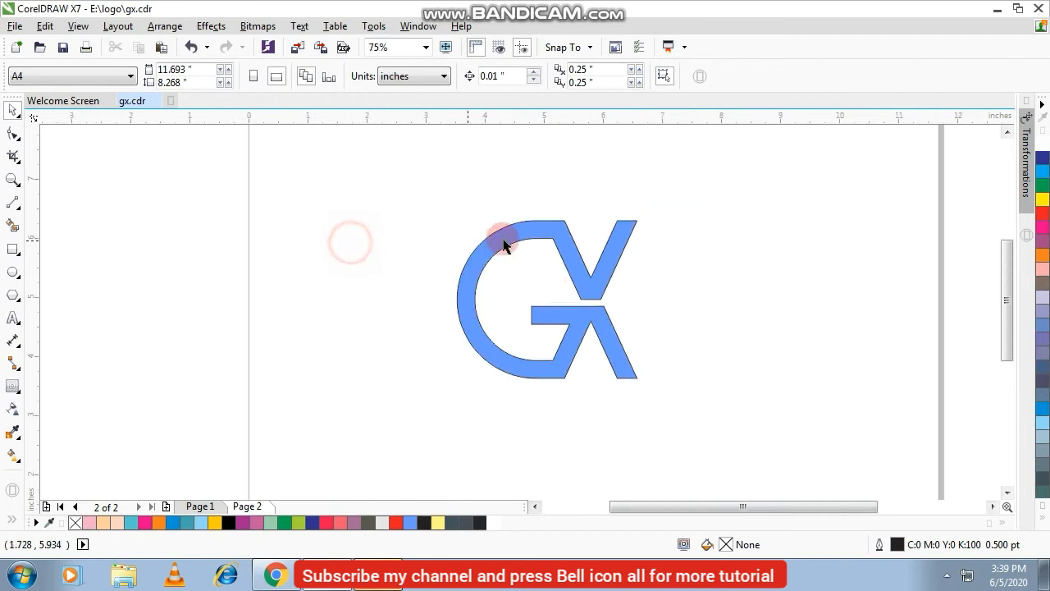
- Fill the GX shape with red (C0 M100 Y100 K0)
{"action": "left_click", "coordinate": [504, 246]}
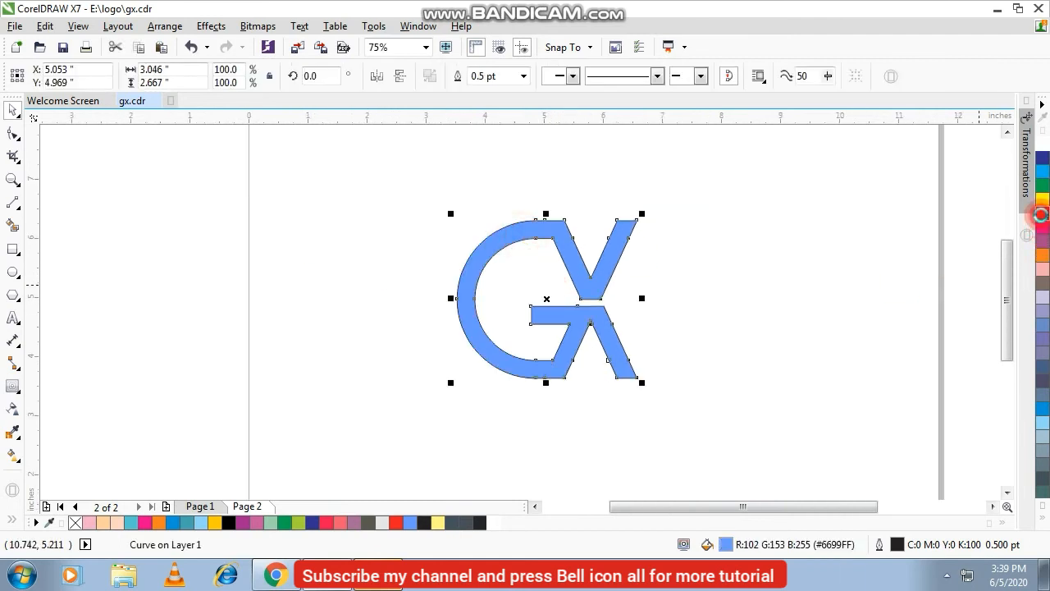
{"action": "left_click", "coordinate": [1041, 215]}
{"action": "left_click", "coordinate": [156, 261]}
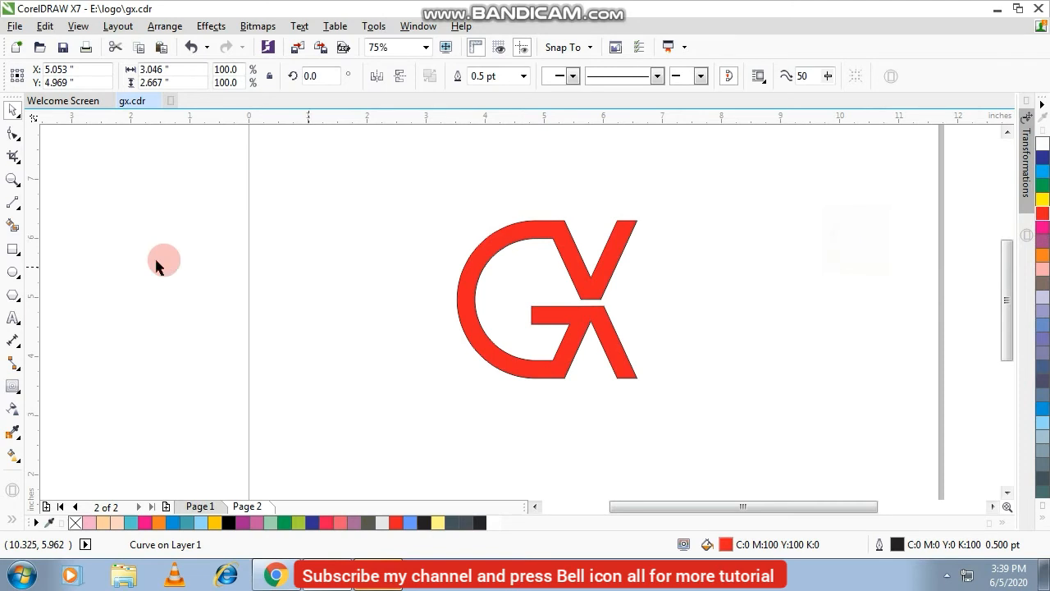
- Draw a polygon about 3.01 by 2.86 inches beside the GX logo and set it to six sides
{"action": "left_click", "coordinate": [14, 297]}
{"action": "left_click_drag", "start_coordinate": [192, 219], "coordinate": [381, 400]}
{"action": "left_click", "coordinate": [11, 111]}
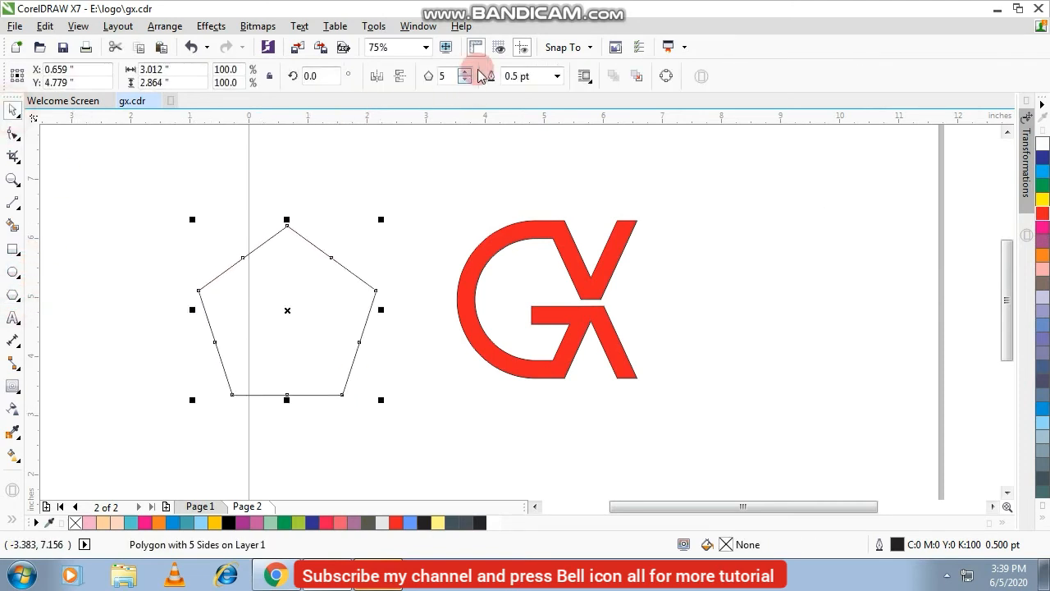
{"action": "double_click", "coordinate": [444, 76]}
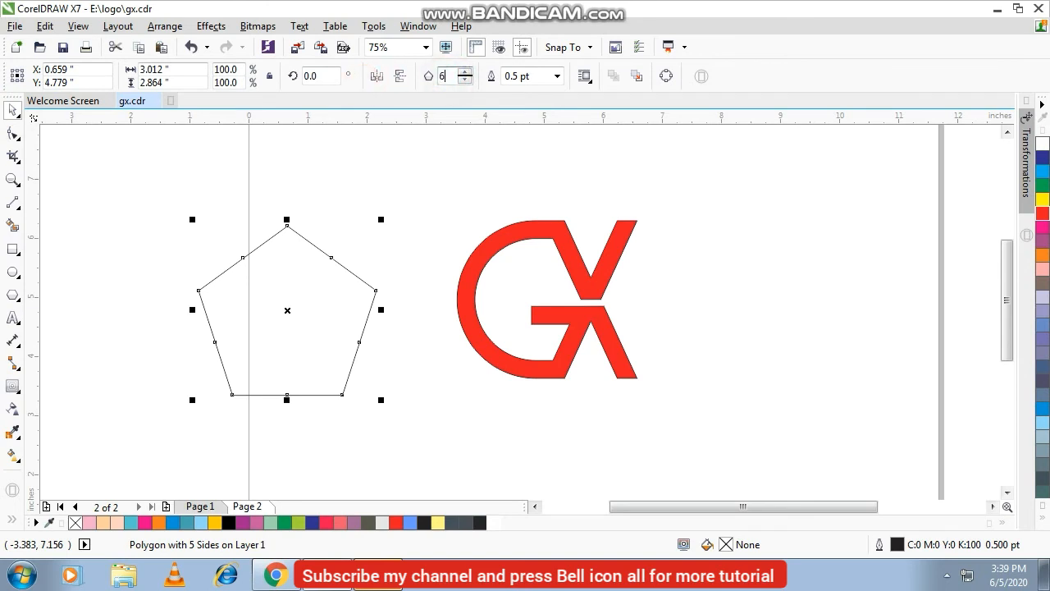
{"action": "type", "text": "6"}
{"action": "key", "text": "Return"}
- Place the hexagon around the GX logo at about 4.41 by 5.09 inches and centre both on the page
{"action": "left_click_drag", "start_coordinate": [312, 347], "coordinate": [567, 325]}
{"action": "left_click_drag", "start_coordinate": [626, 396], "coordinate": [694, 456]}
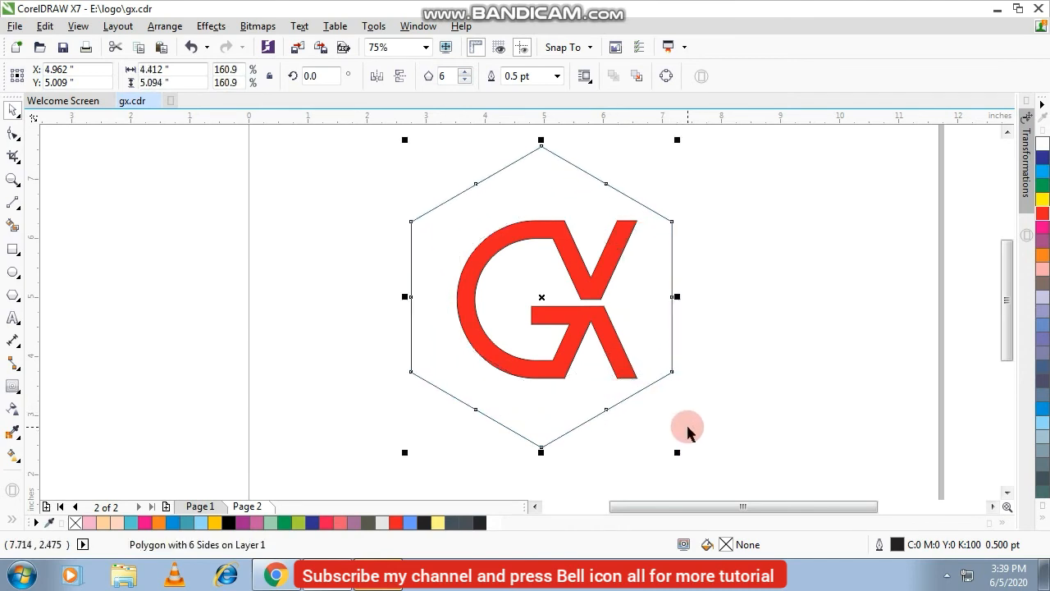
{"action": "left_click", "coordinate": [536, 358]}
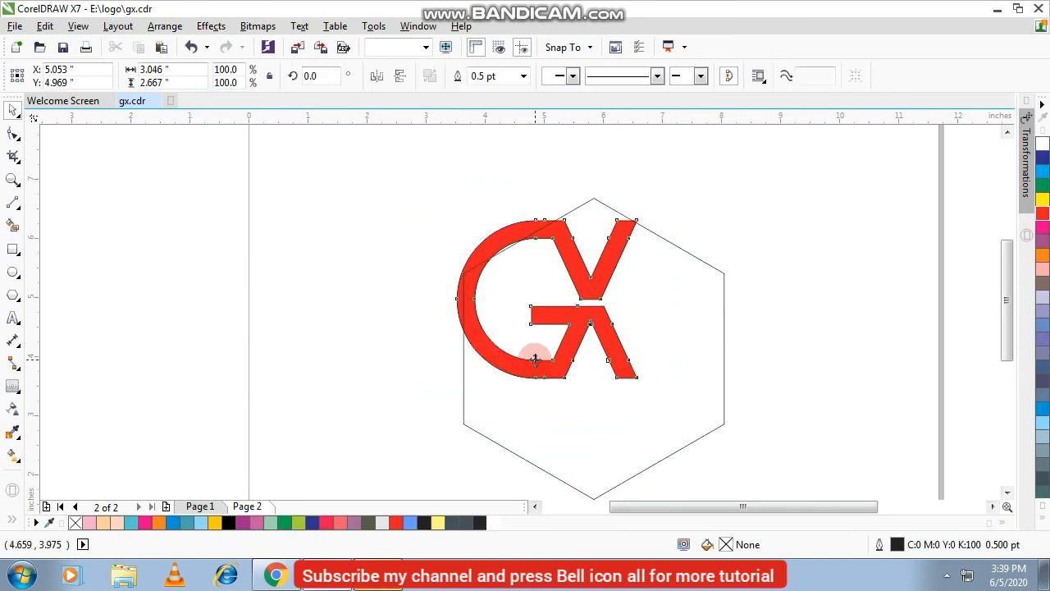
{"action": "key", "text": "p"}
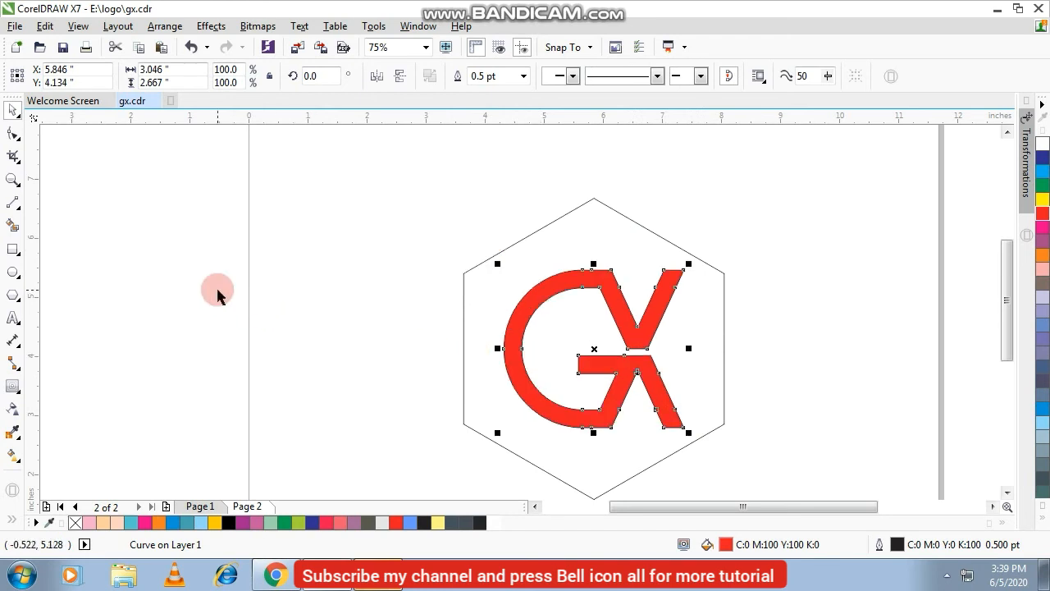
{"action": "left_click", "coordinate": [216, 291]}
- Shift the GX logo about 0.08 inches to the left inside the hexagon
{"action": "left_click", "coordinate": [597, 287]}
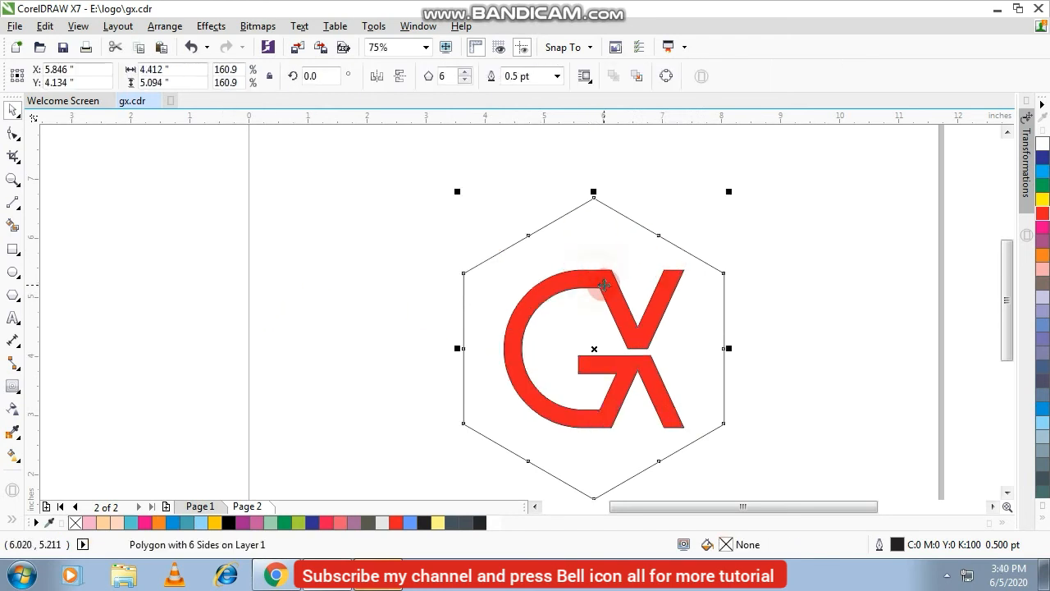
{"action": "left_click", "coordinate": [607, 301]}
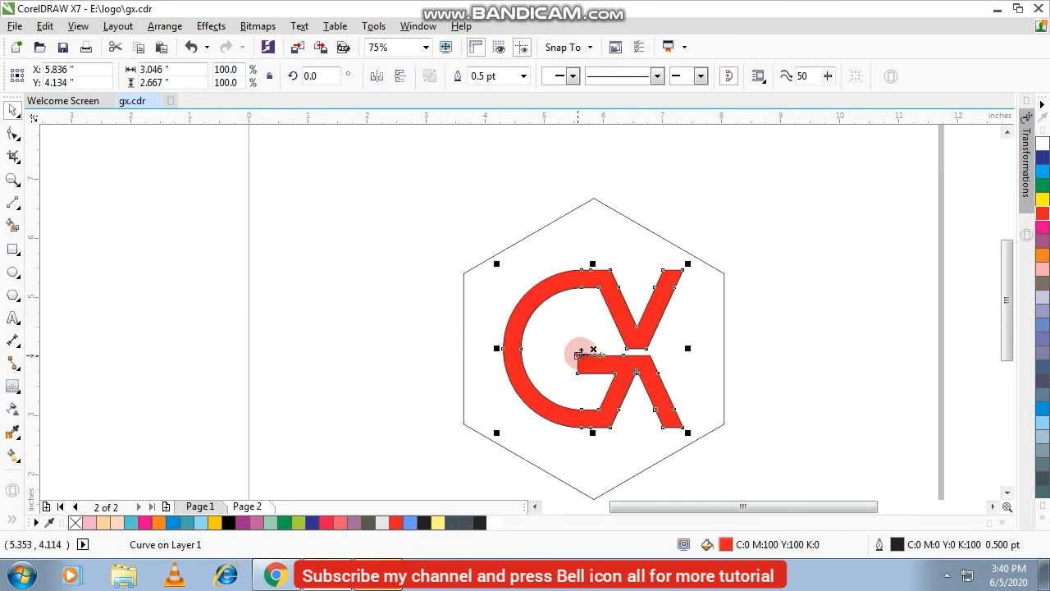
{"action": "scroll", "coordinate": [581, 354], "scroll_direction": "up", "scroll_amount": 2}
{"action": "left_click_drag", "start_coordinate": [625, 336], "coordinate": [611, 340]}
{"action": "scroll", "coordinate": [610, 343], "scroll_direction": "down", "scroll_amount": 3}
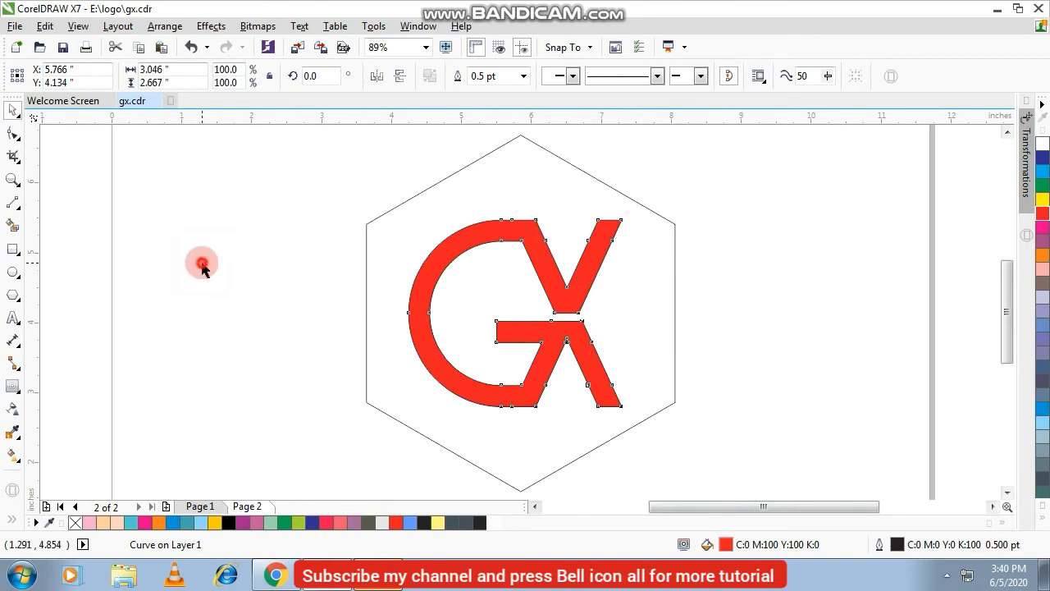
- Create a smaller concentric copy of the hexagon, about 4.05 by 4.68 inches, inside the original
{"action": "left_click", "coordinate": [544, 181]}
{"action": "left_click", "coordinate": [586, 173]}
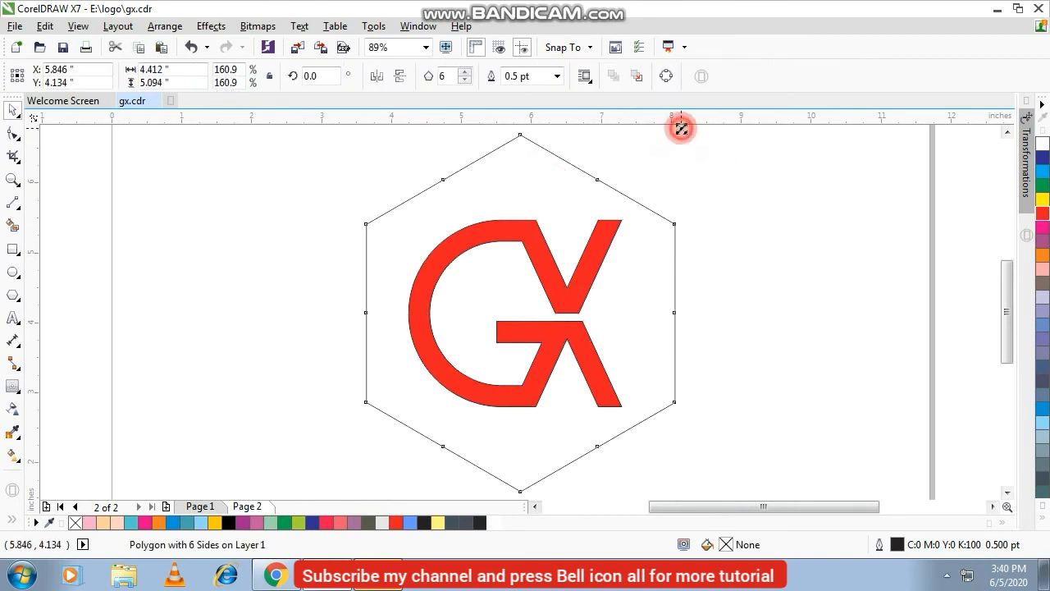
{"action": "left_click_drag", "start_coordinate": [681, 128], "coordinate": [670, 140]}
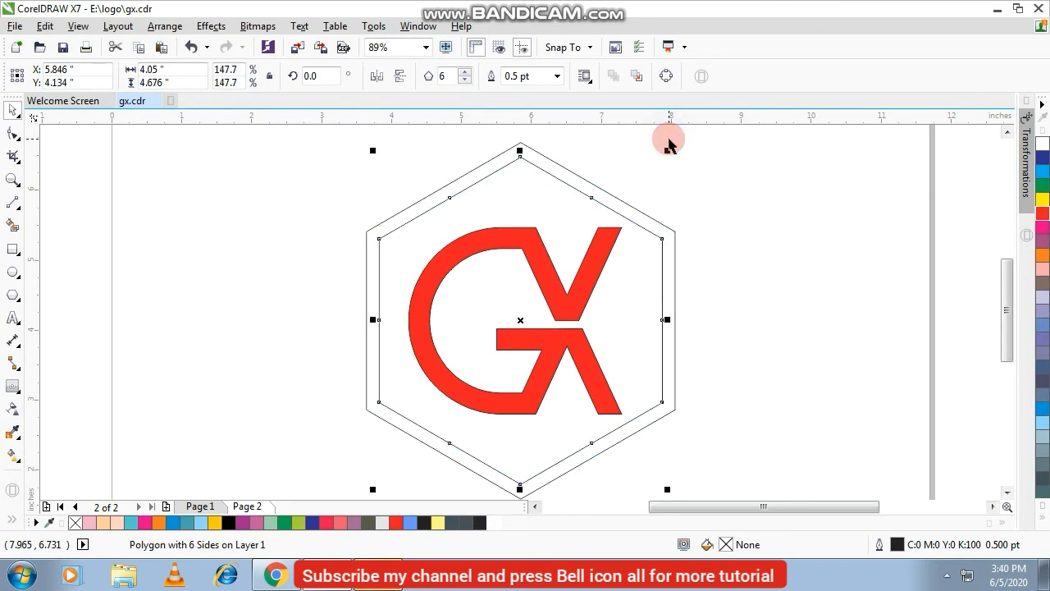
{"action": "left_click", "coordinate": [145, 265]}
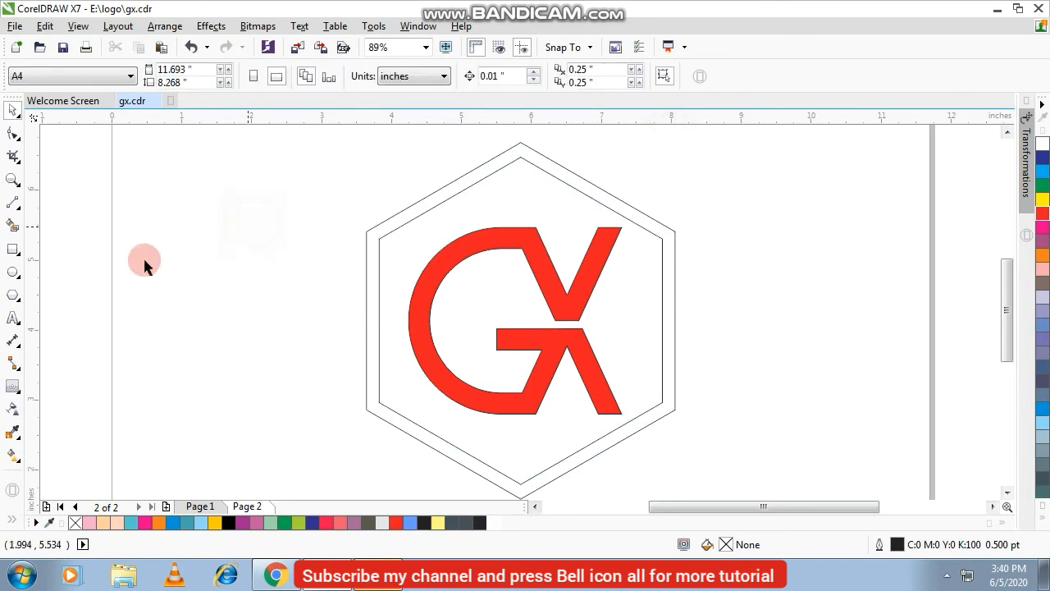
- Smart-fill the ring between the two hexagons, and undo the extra fill made inside the inner hexagon
{"action": "left_click", "coordinate": [13, 232]}
{"action": "left_click", "coordinate": [410, 218]}
{"action": "left_click", "coordinate": [406, 228]}
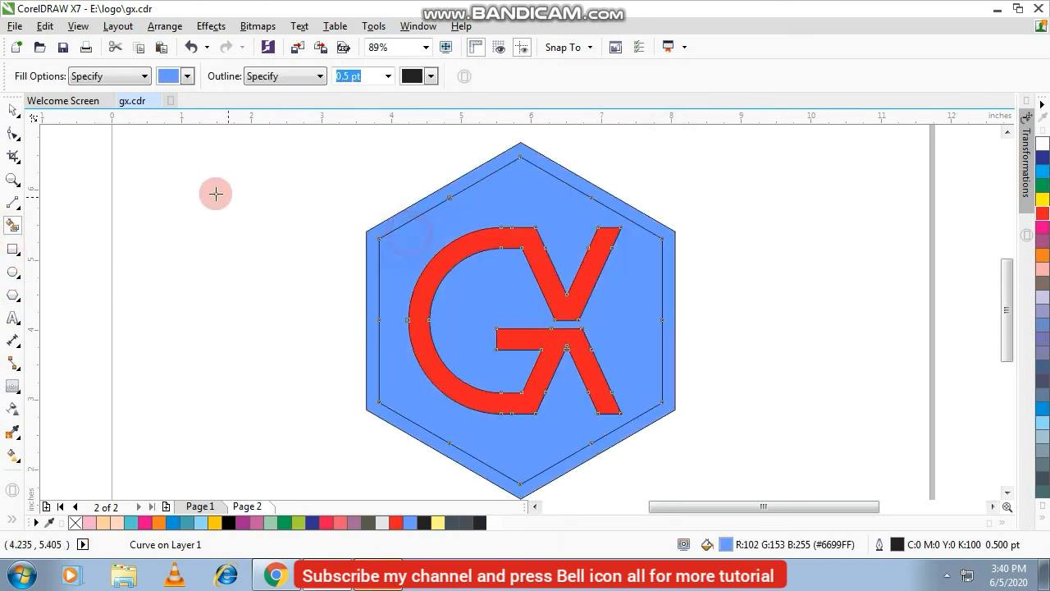
{"action": "key", "text": "ctrl+z"}
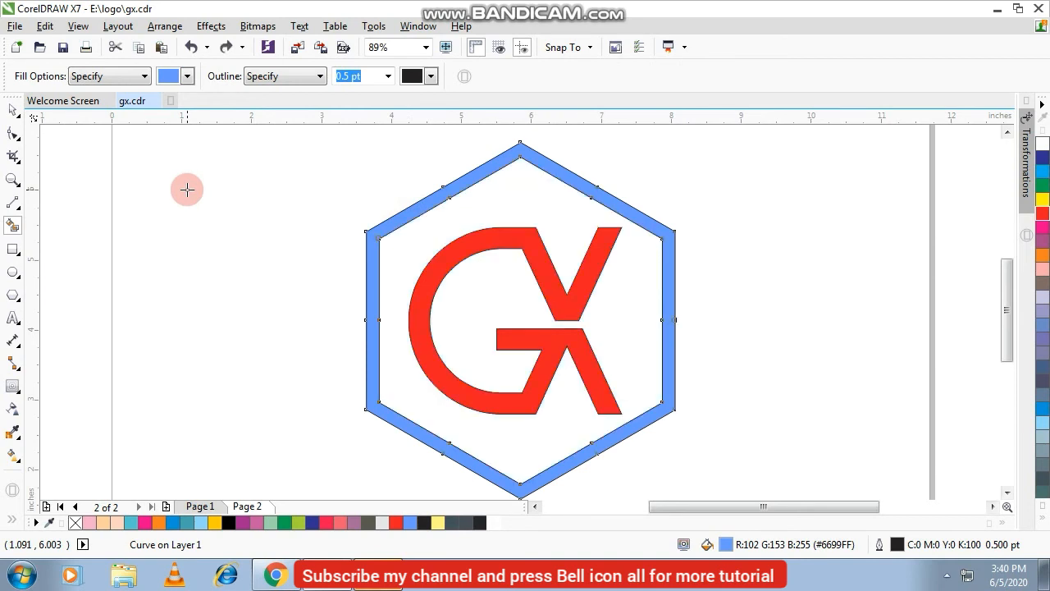
- Recolour the ring between the two hexagons with Turquoise
{"action": "left_click", "coordinate": [18, 117]}
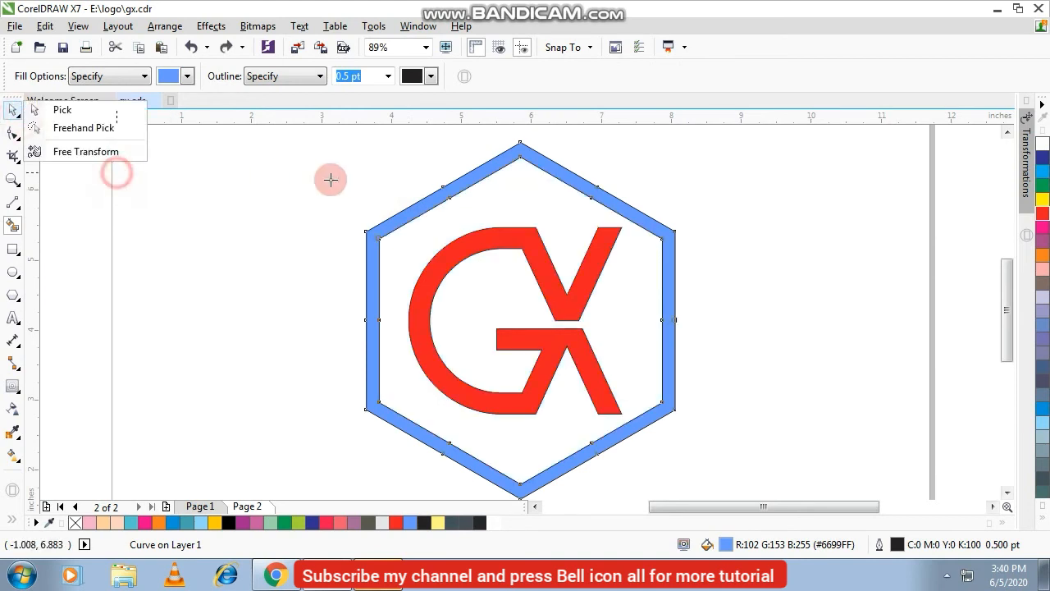
{"action": "left_click", "coordinate": [367, 236]}
{"action": "left_click", "coordinate": [370, 228]}
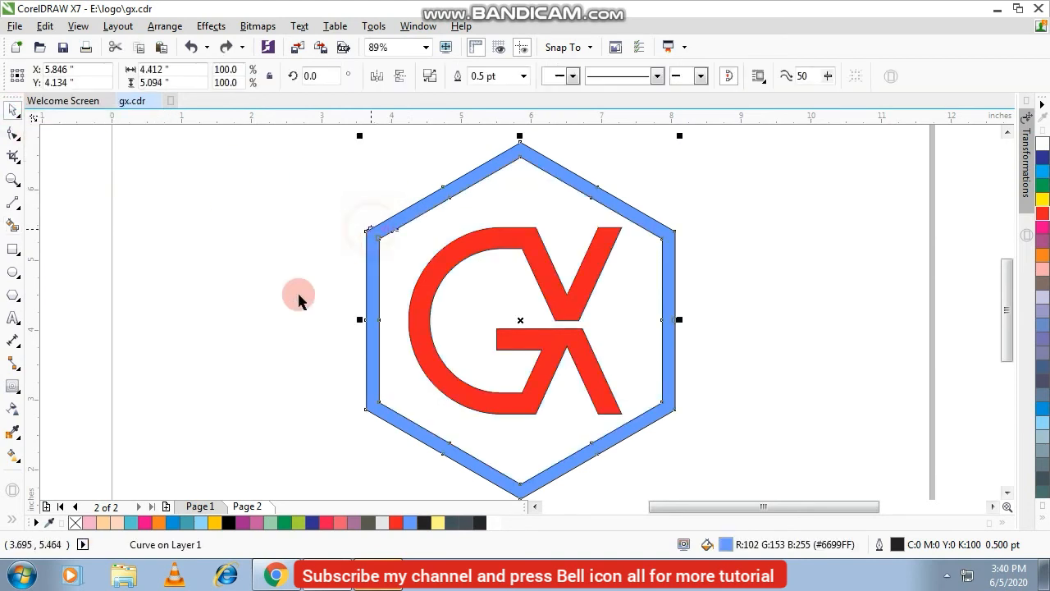
{"action": "left_click", "coordinate": [130, 524]}
{"action": "left_click", "coordinate": [150, 411]}
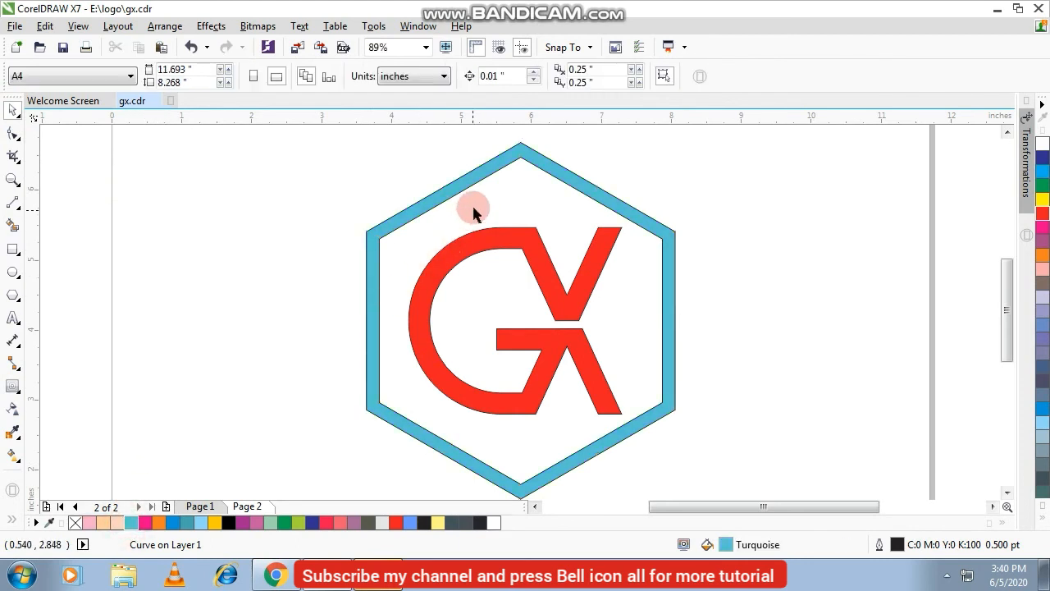
- Fill the inner hexagon with Dark Green and move it behind the GX logo
{"action": "left_click", "coordinate": [474, 206]}
{"action": "left_click", "coordinate": [456, 524]}
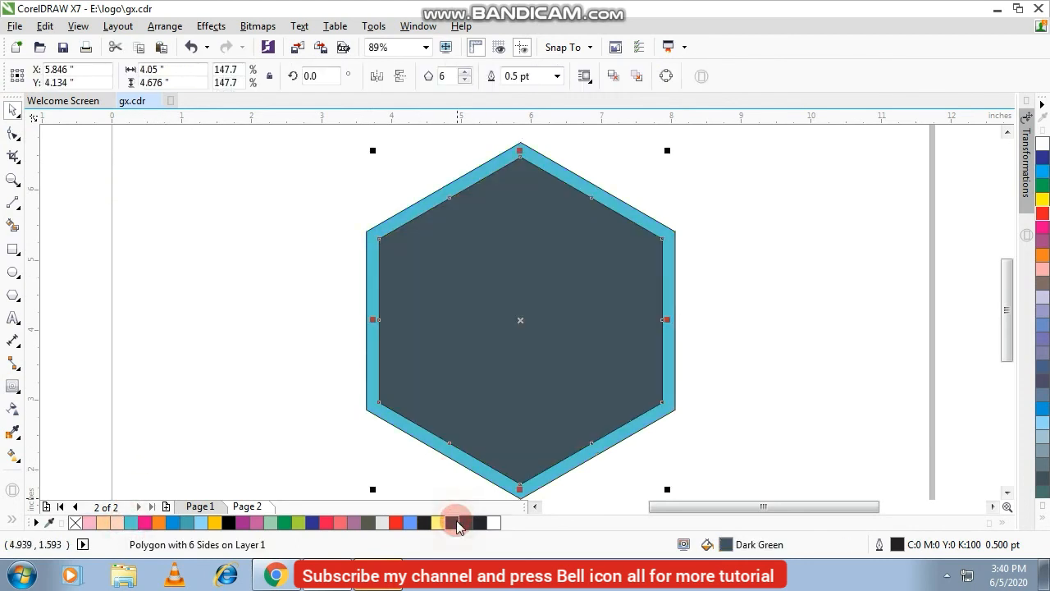
{"action": "key", "text": "ctrl+Page_Down"}
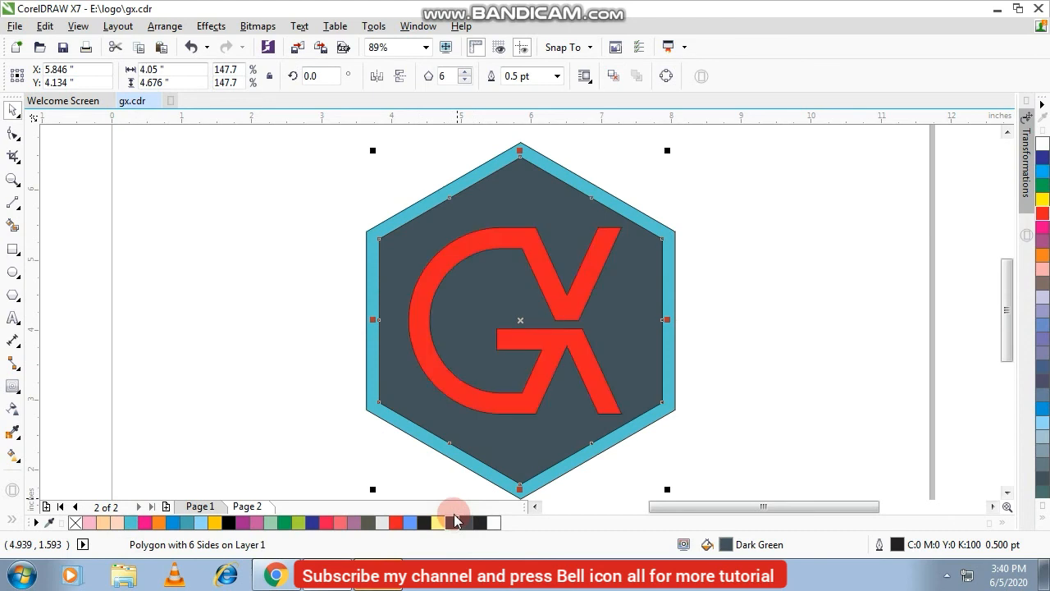
{"action": "left_click", "coordinate": [211, 336]}
- Give the outer hexagon polygon a white outline with a width of 1.0 pt
{"action": "left_click", "coordinate": [488, 230]}
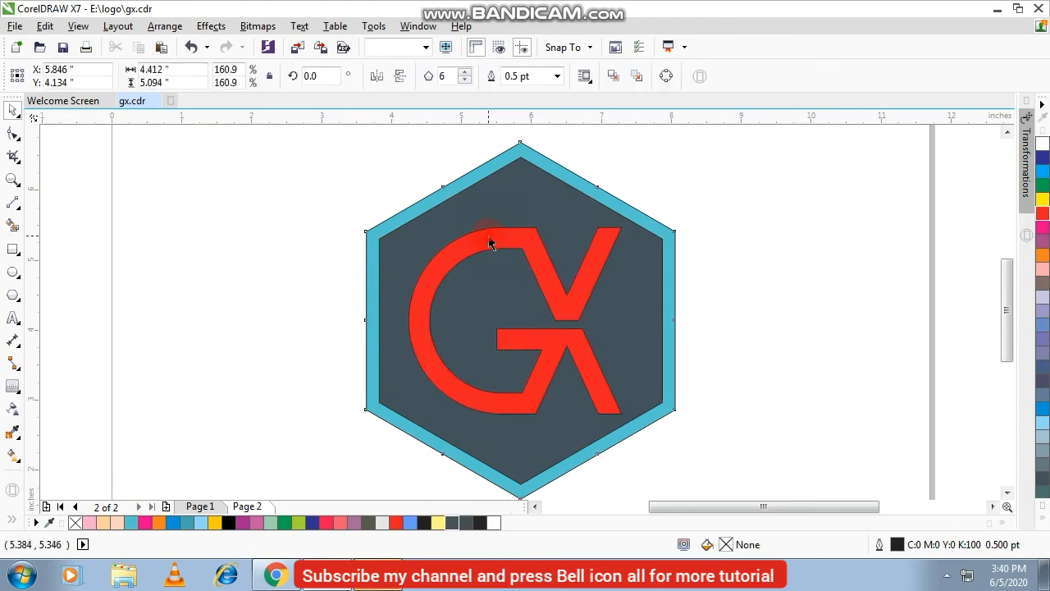
{"action": "left_click", "coordinate": [557, 77]}
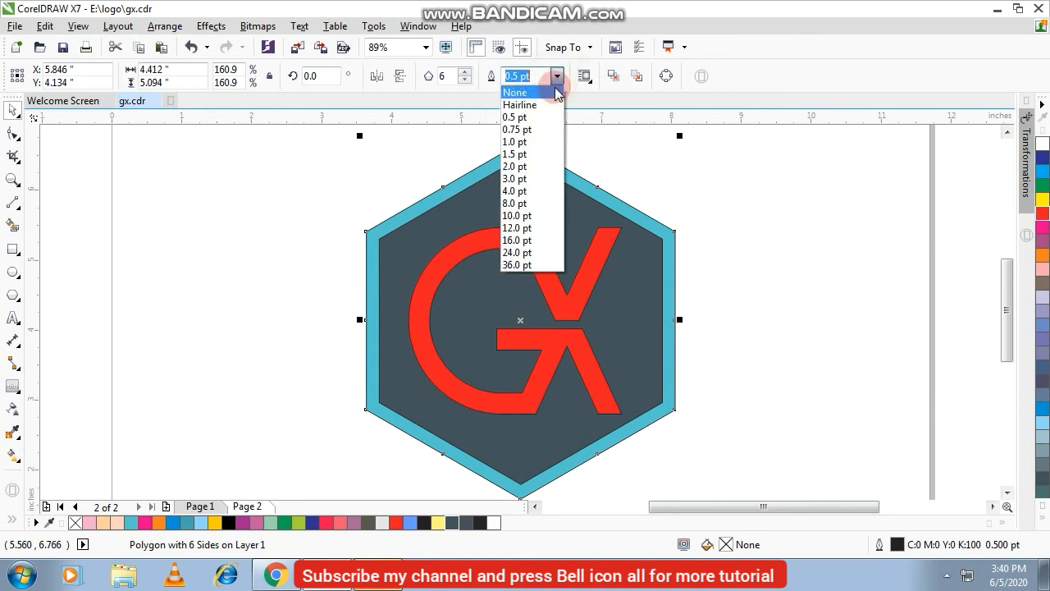
{"action": "left_click", "coordinate": [541, 142]}
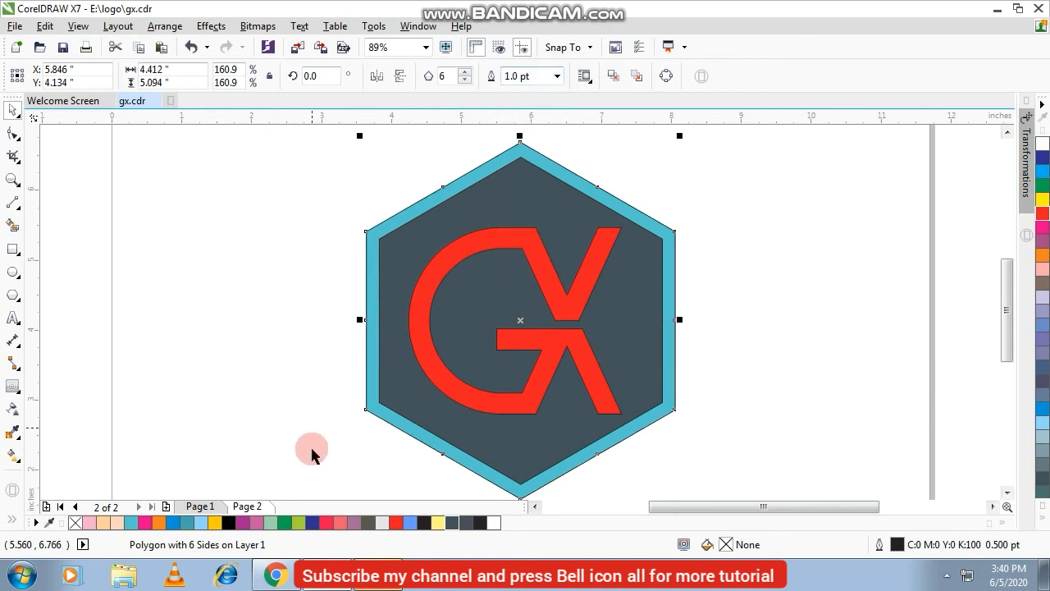
{"action": "right_click", "coordinate": [491, 525]}
{"action": "left_click", "coordinate": [180, 354]}
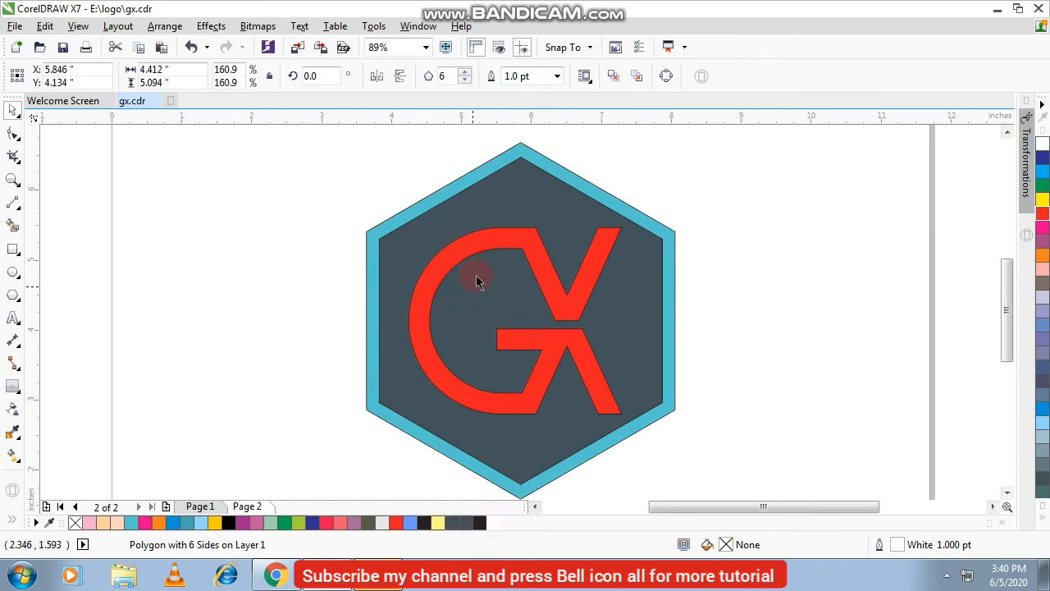
- Give the GX logo a white outline with a width of 1.5 pt
{"action": "left_click", "coordinate": [474, 260]}
{"action": "left_click", "coordinate": [472, 261]}
{"action": "left_click_drag", "start_coordinate": [271, 217], "coordinate": [699, 463]}
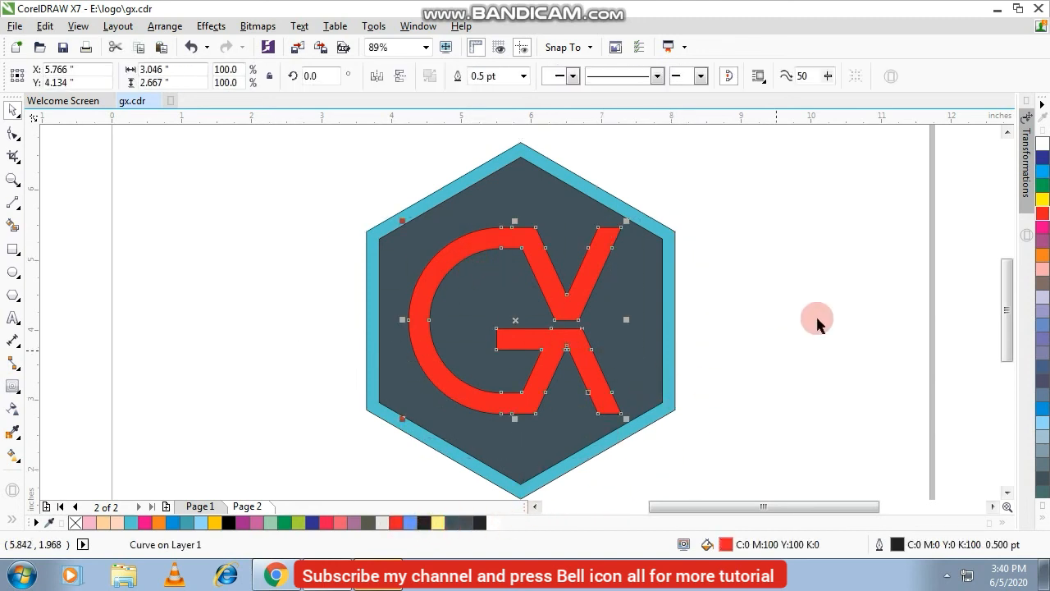
{"action": "right_click", "coordinate": [1042, 144]}
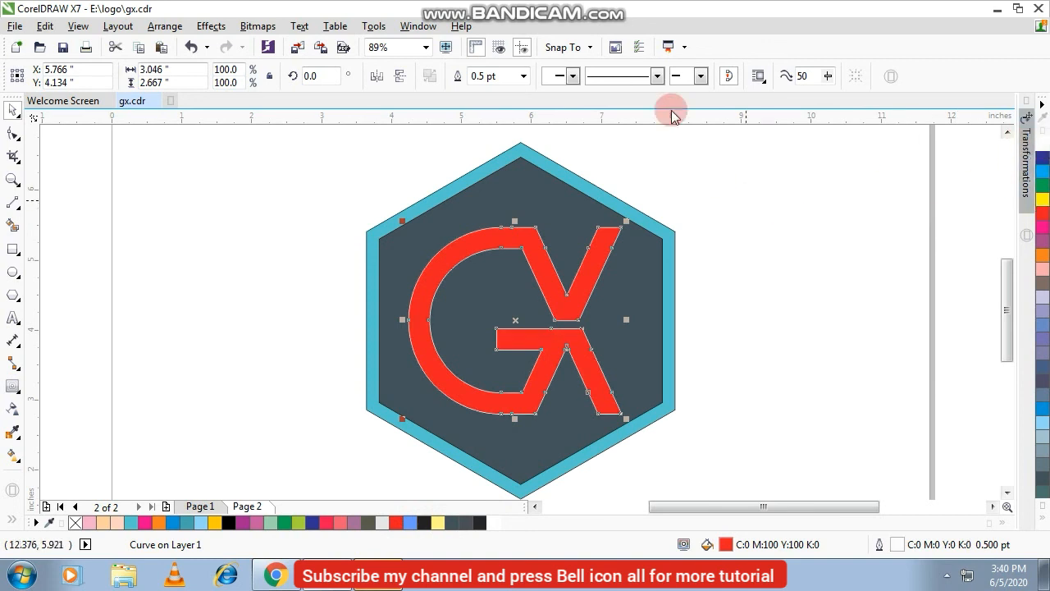
{"action": "left_click", "coordinate": [522, 80]}
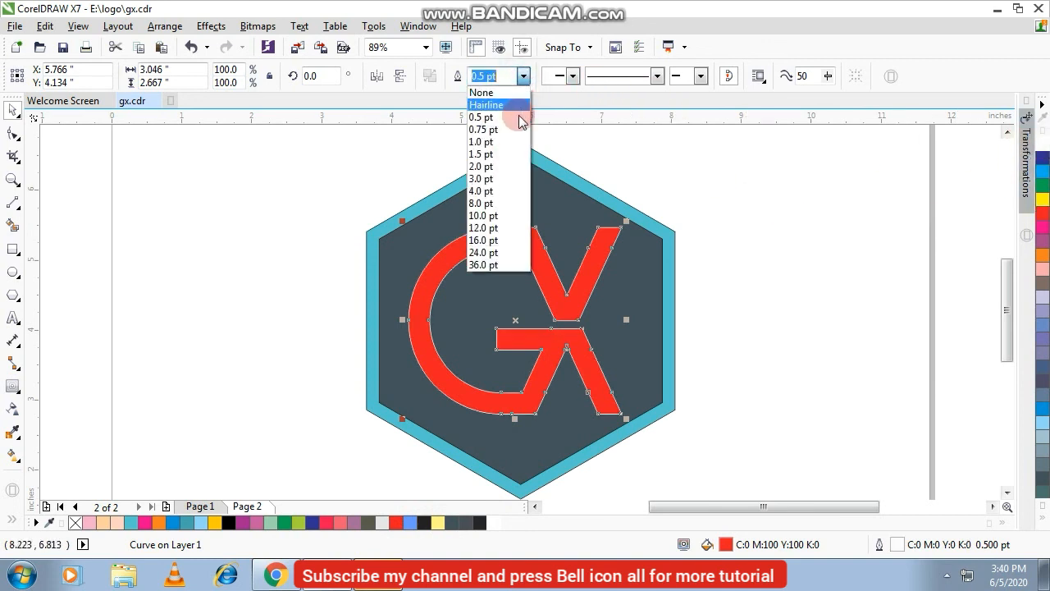
{"action": "left_click", "coordinate": [511, 144]}
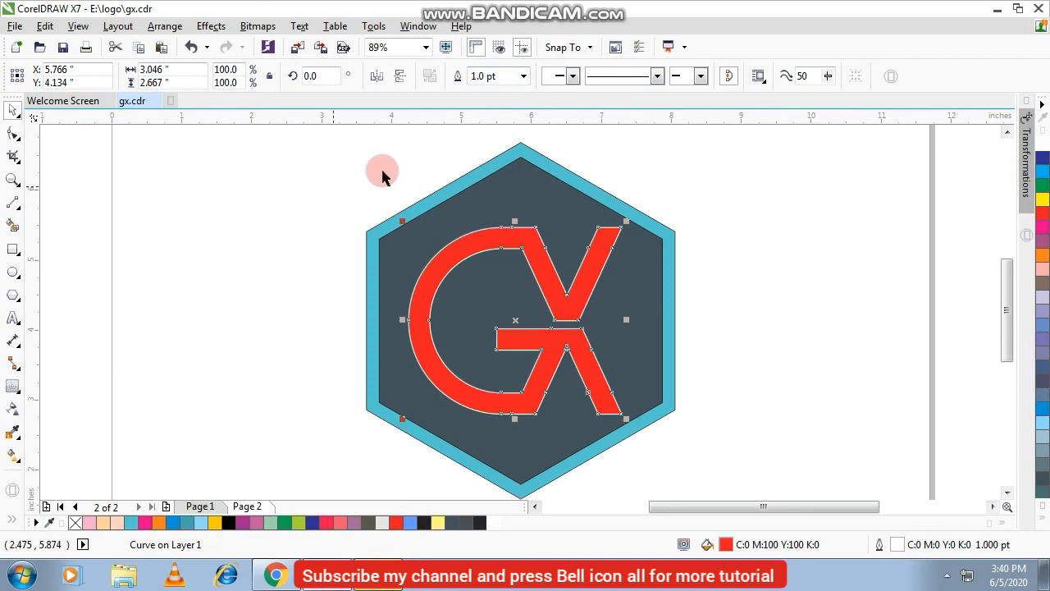
{"action": "left_click", "coordinate": [523, 77]}
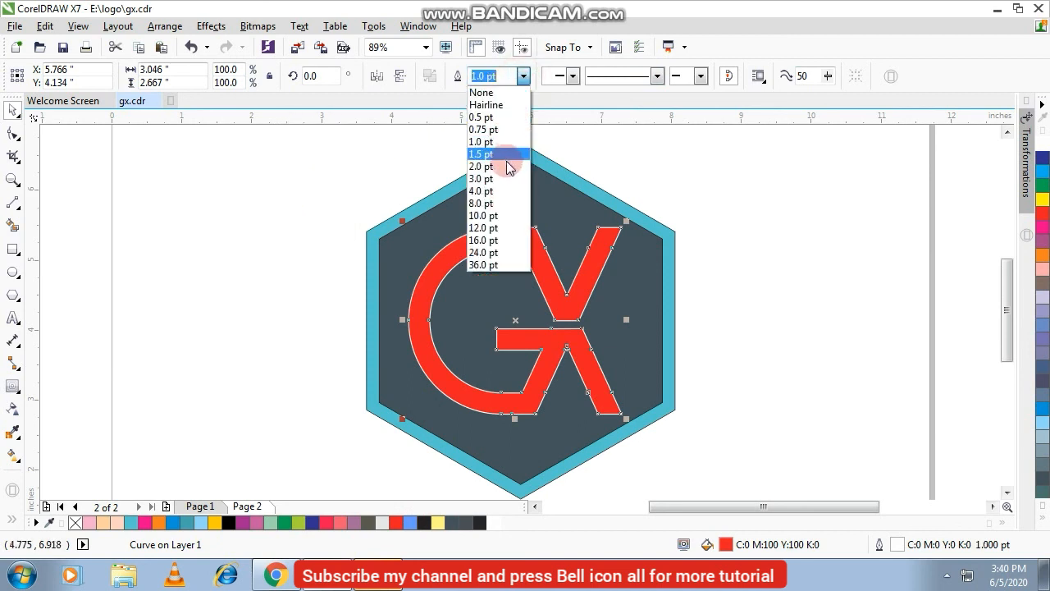
{"action": "left_click", "coordinate": [489, 154]}
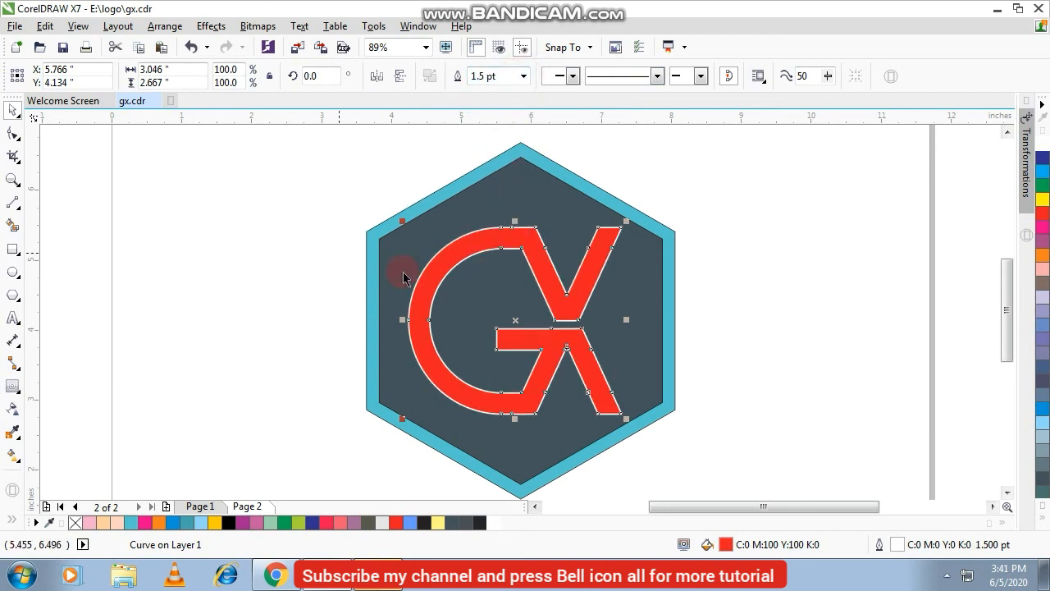
{"action": "left_click", "coordinate": [782, 254]}
- Shift the GX logo about 0.05 inches further left to balance it inside the hexagon
{"action": "left_click_drag", "start_coordinate": [776, 192], "coordinate": [618, 296]}
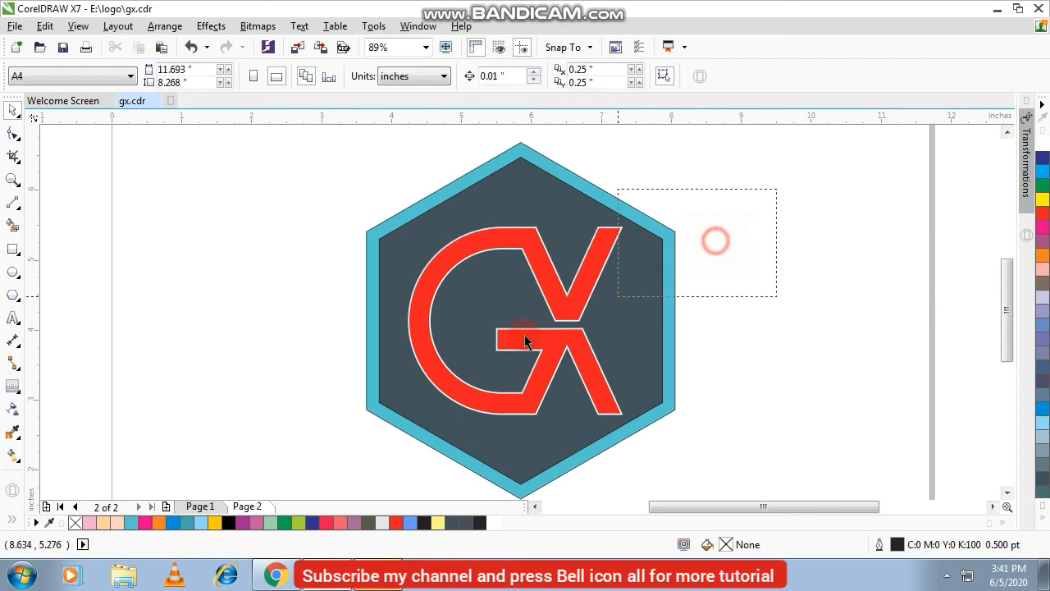
{"action": "left_click_drag", "start_coordinate": [419, 398], "coordinate": [372, 444]}
{"action": "scroll", "coordinate": [518, 391], "scroll_direction": "up", "scroll_amount": 3}
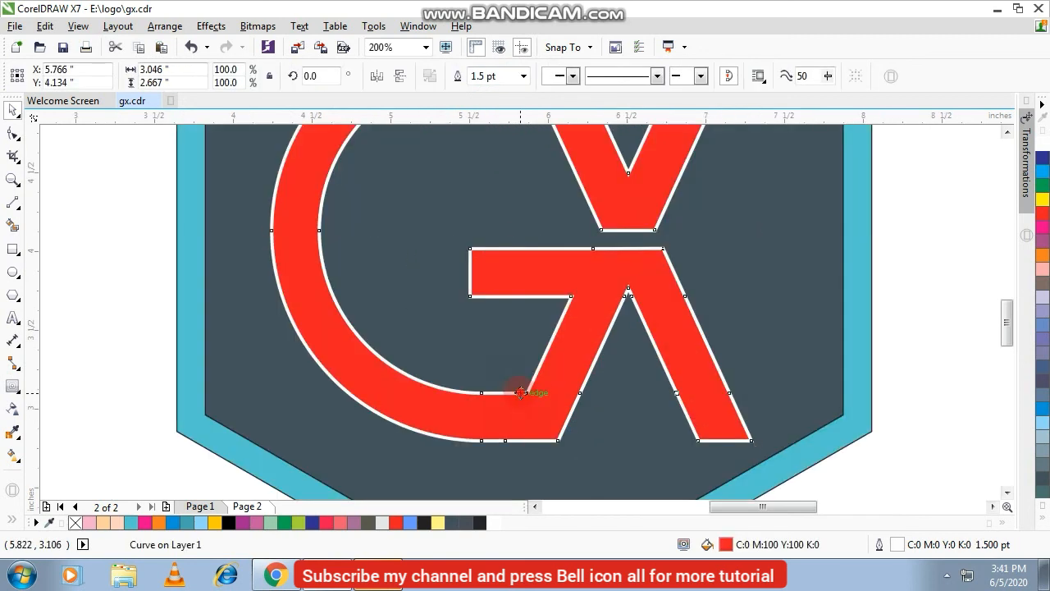
{"action": "left_click_drag", "start_coordinate": [520, 393], "coordinate": [512, 392]}
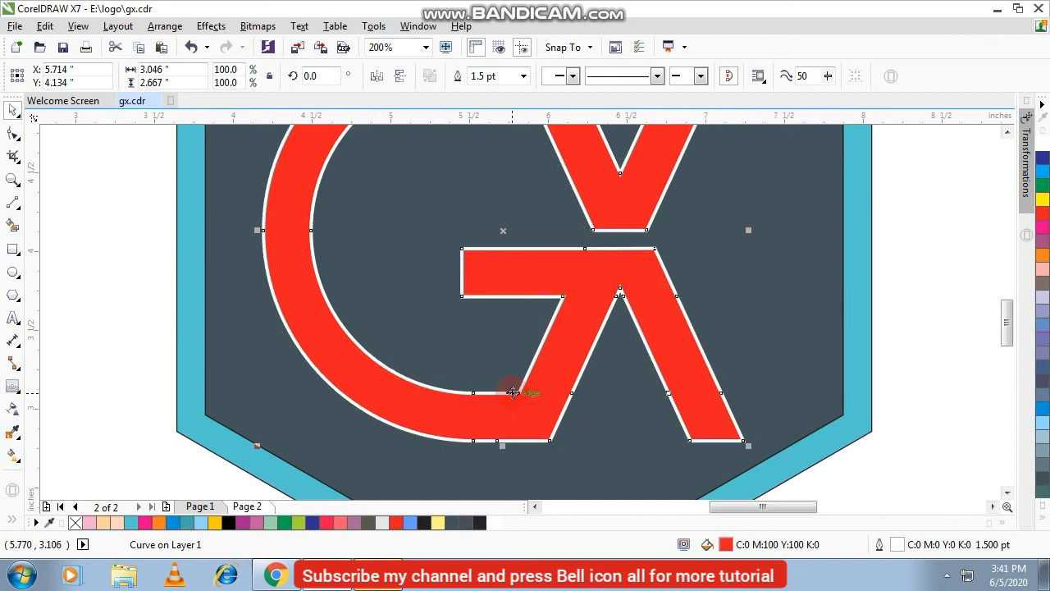
{"action": "scroll", "coordinate": [512, 392], "scroll_direction": "down", "scroll_amount": 2}
{"action": "left_click", "coordinate": [293, 298]}
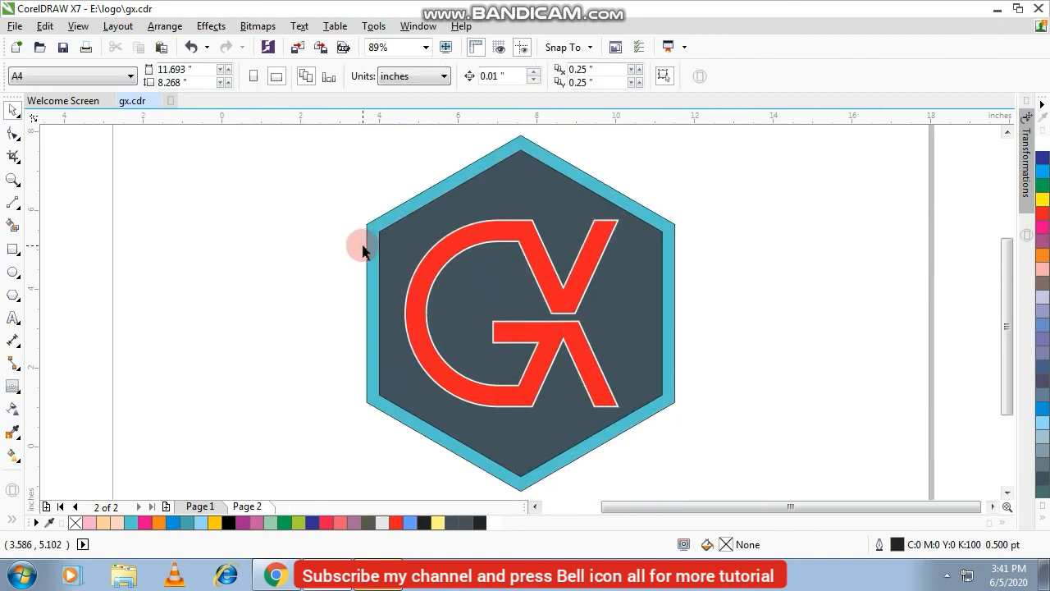
{"action": "scroll", "coordinate": [361, 255], "scroll_direction": "down", "scroll_amount": 1}
{"action": "left_click", "coordinate": [429, 213]}
{"action": "scroll", "coordinate": [448, 187], "scroll_direction": "up", "scroll_amount": 3}
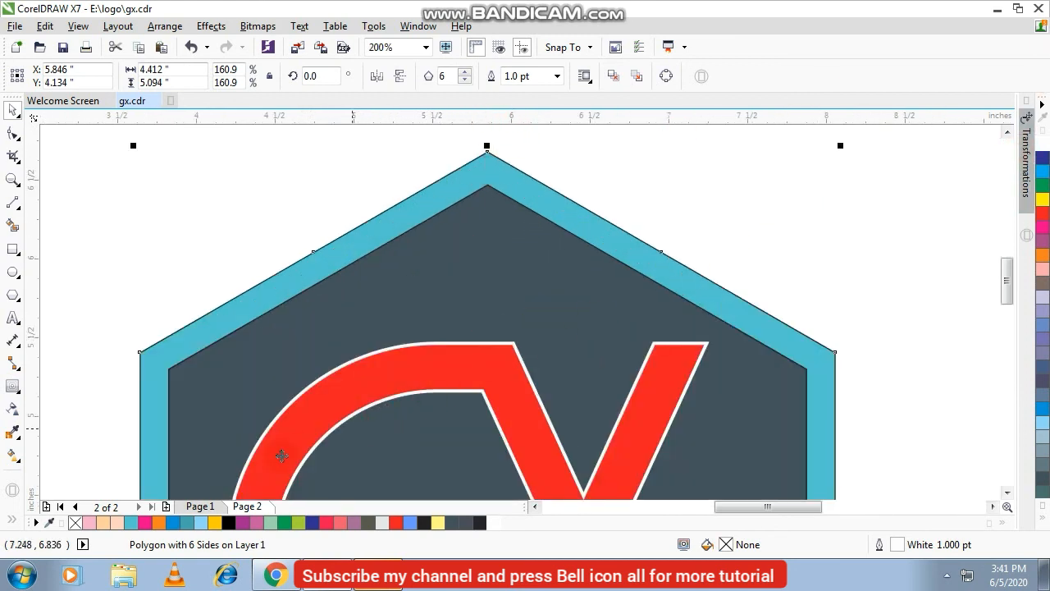
{"action": "left_click", "coordinate": [144, 292]}
{"action": "key", "text": "F4"}
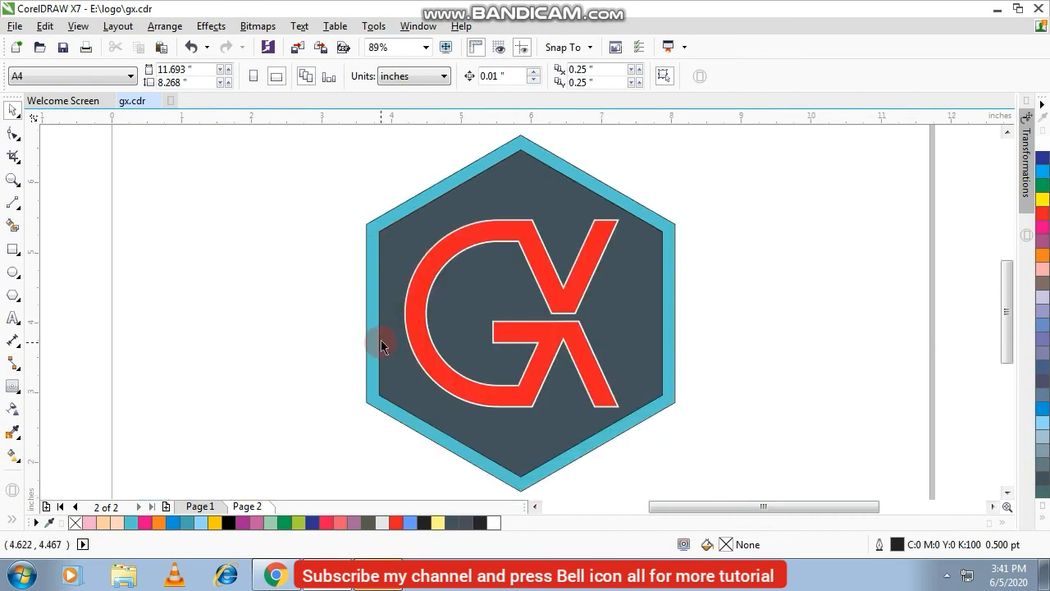